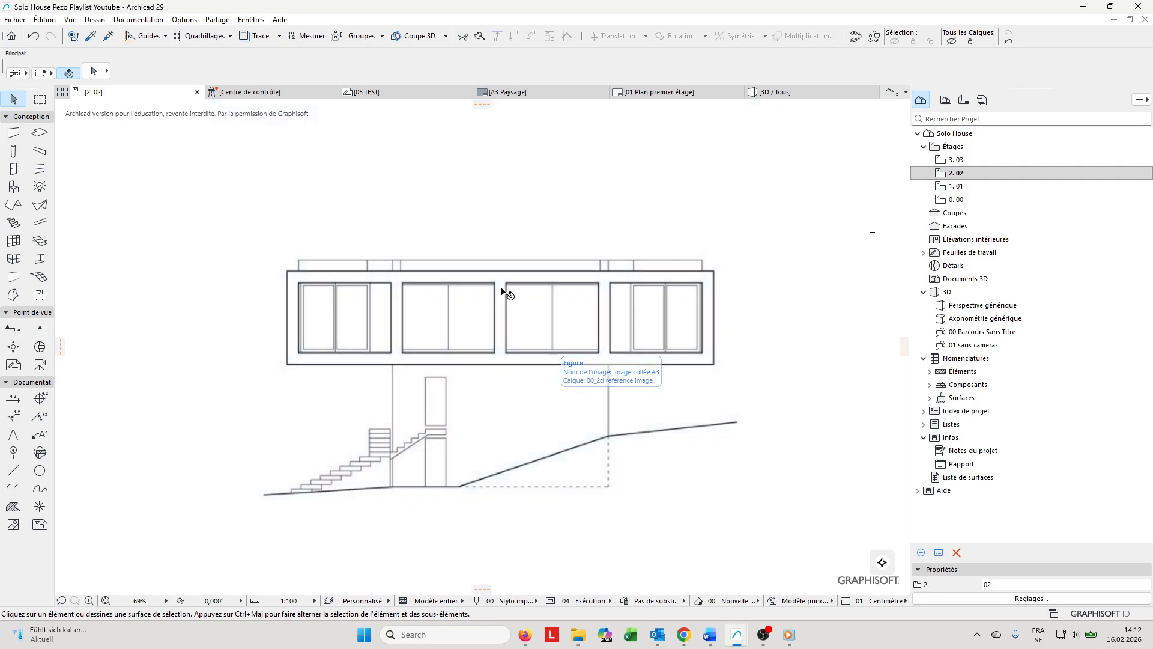
Review the project's working units, including the available length units, and accept centimetre with two decimals
scroll(507, 296, down, 5)
middle_drag(618, 379, 569, 321)
scroll(574, 324, down, 1)
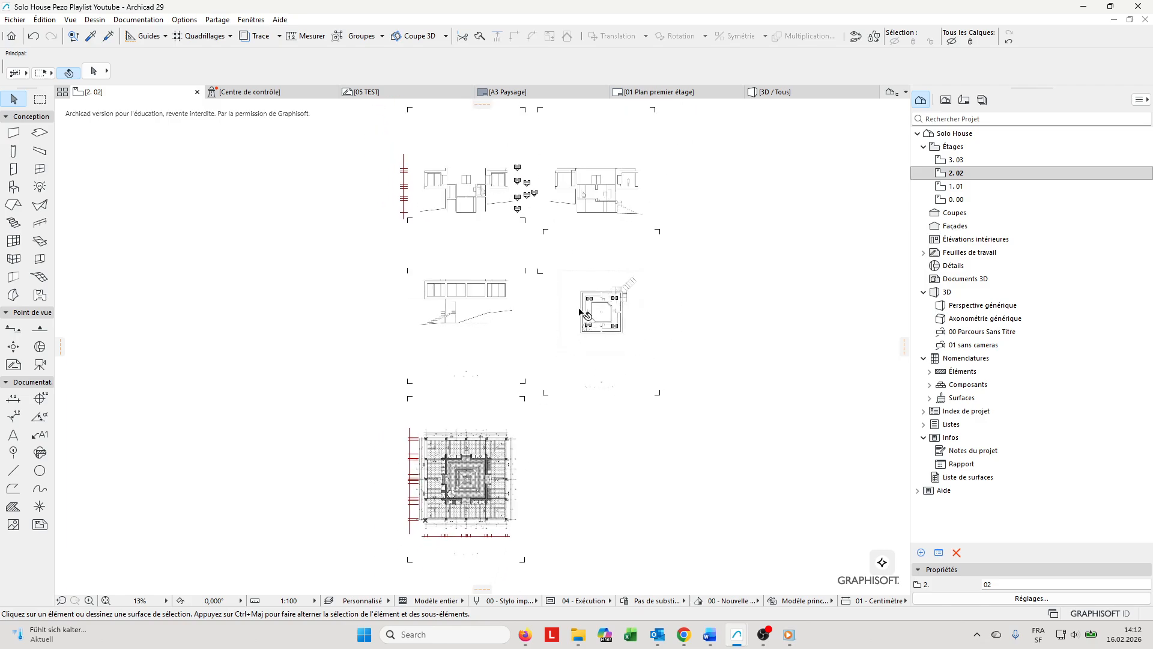
click(189, 21)
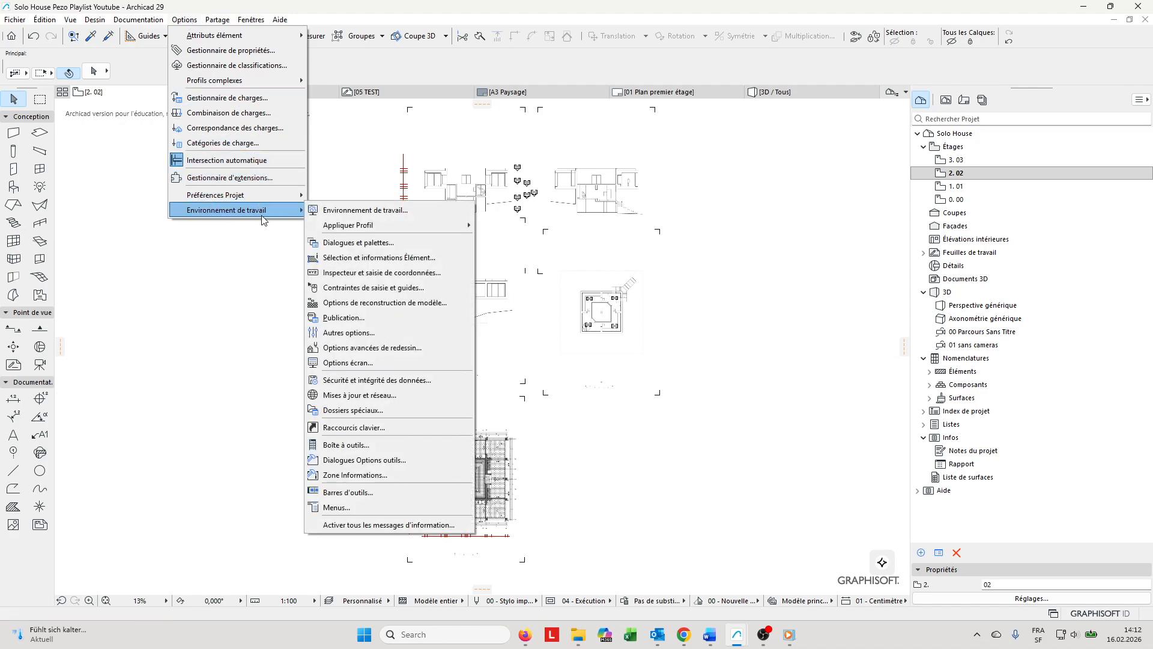
mouse_move(269, 193)
click(438, 195)
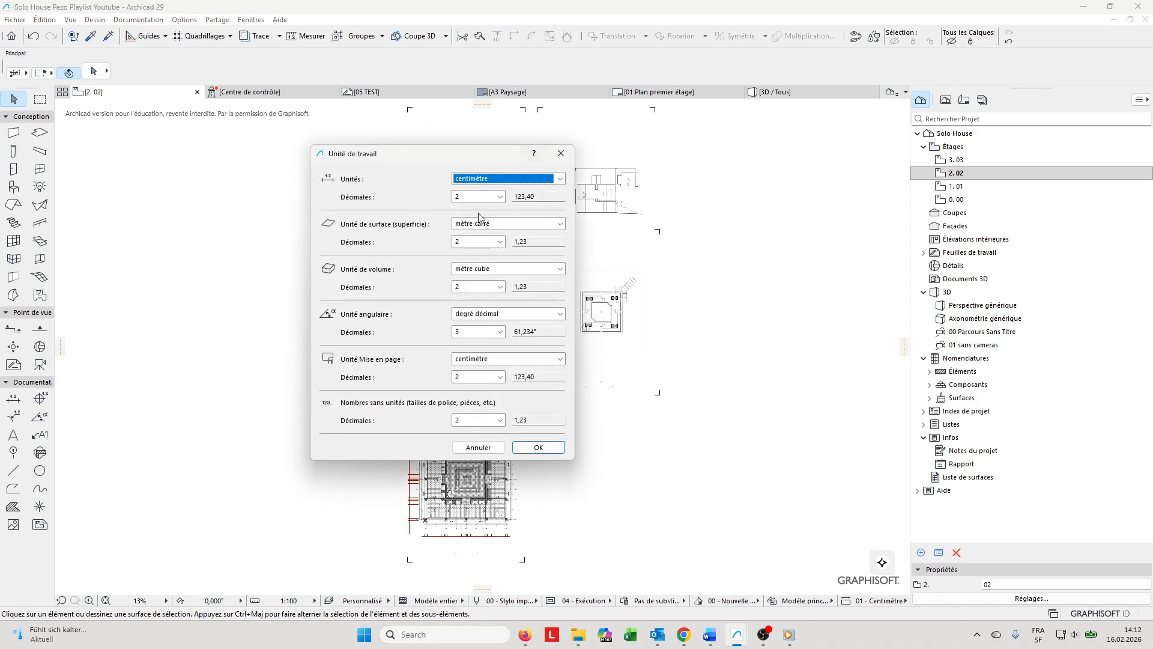
click(559, 178)
click(560, 178)
click(538, 448)
Review the project information, including the project name and the site details, and accept it
click(18, 22)
mouse_move(107, 249)
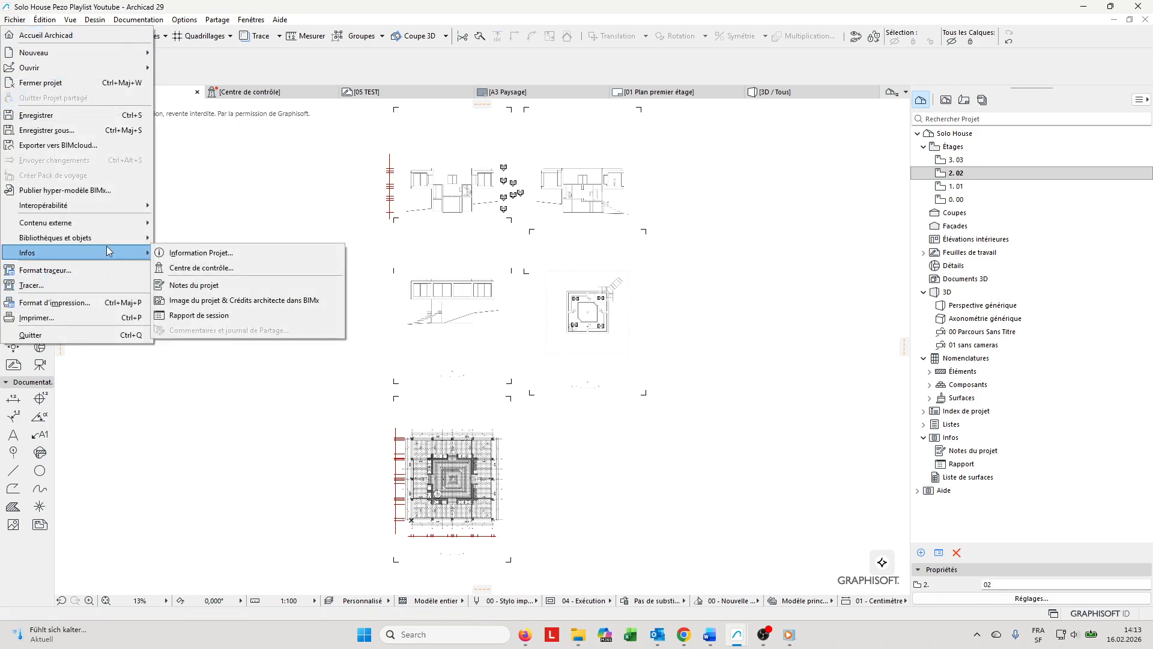
click(223, 255)
double_click(201, 174)
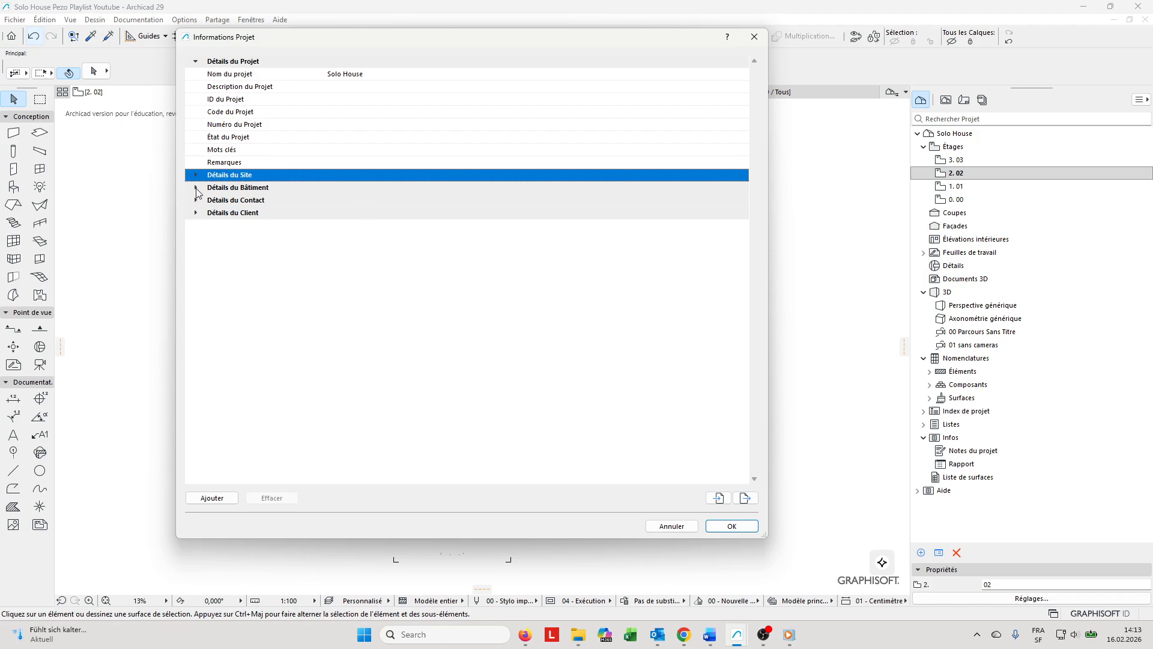
drag(660, 37, 669, 60)
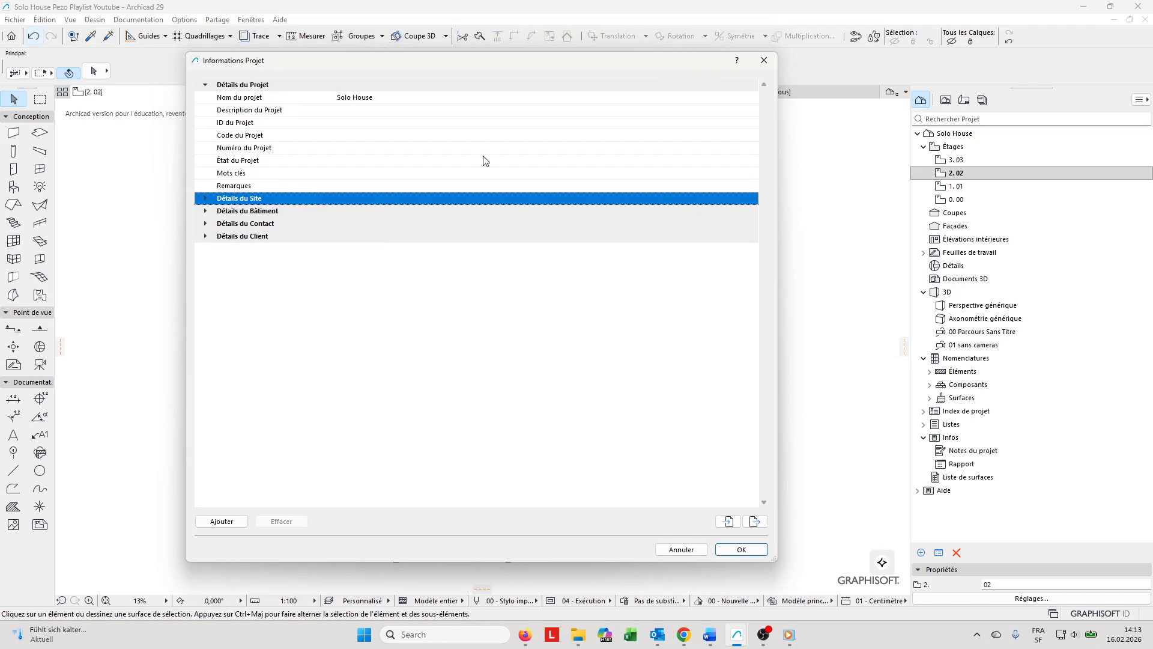
click(229, 100)
click(413, 95)
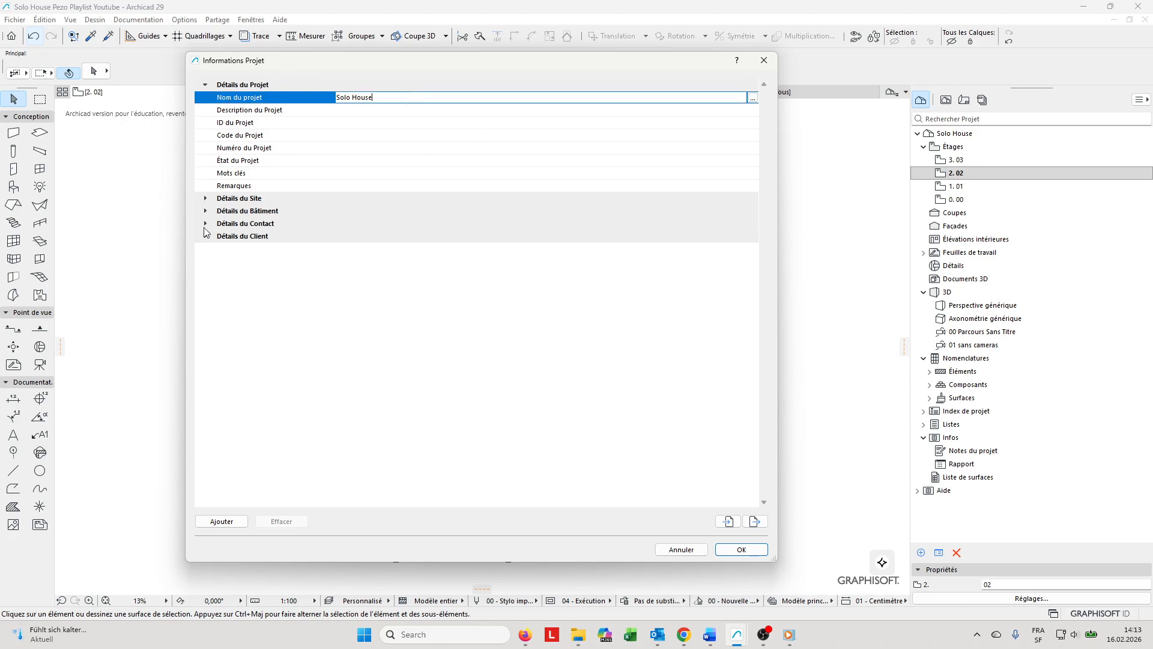
click(205, 198)
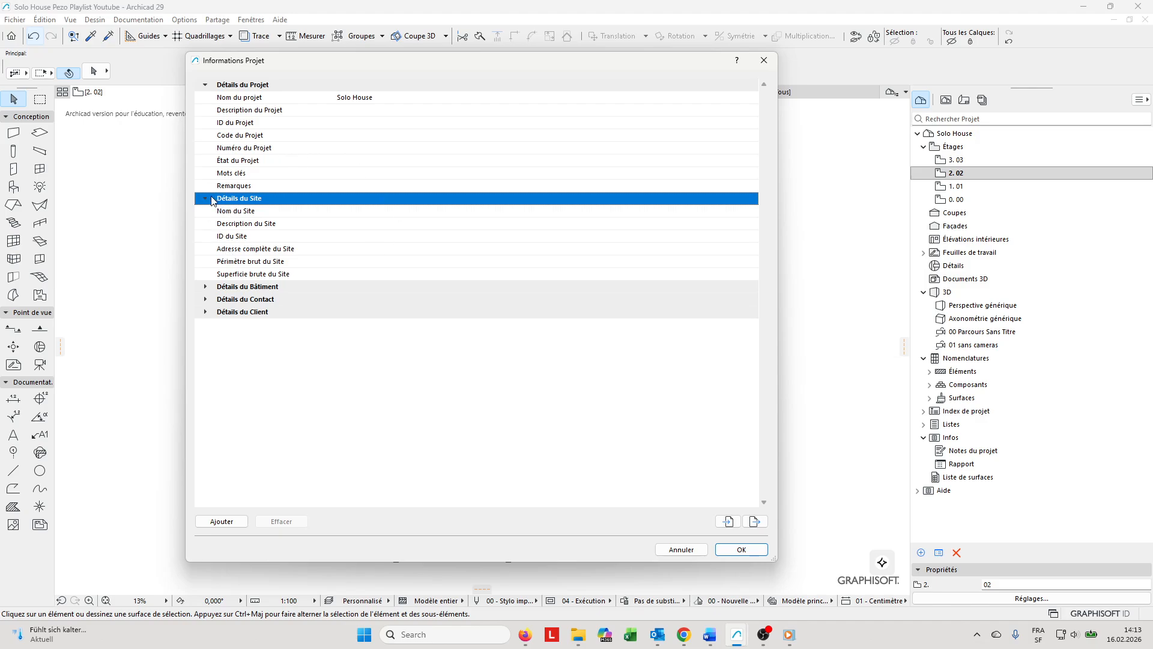
click(211, 198)
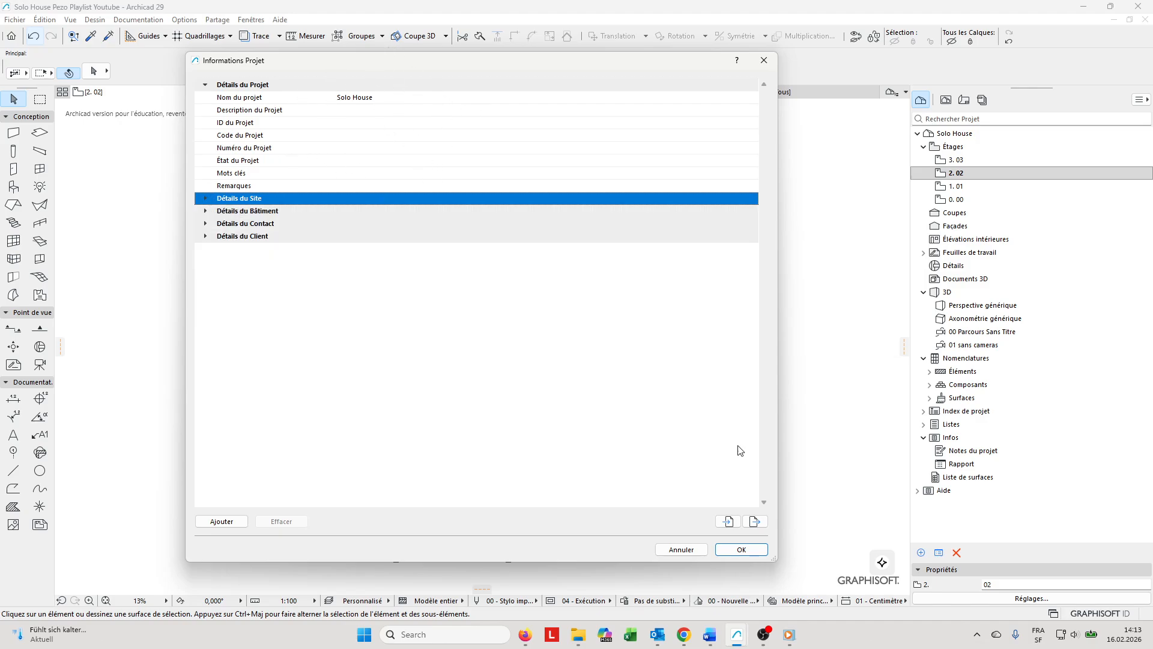
click(741, 549)
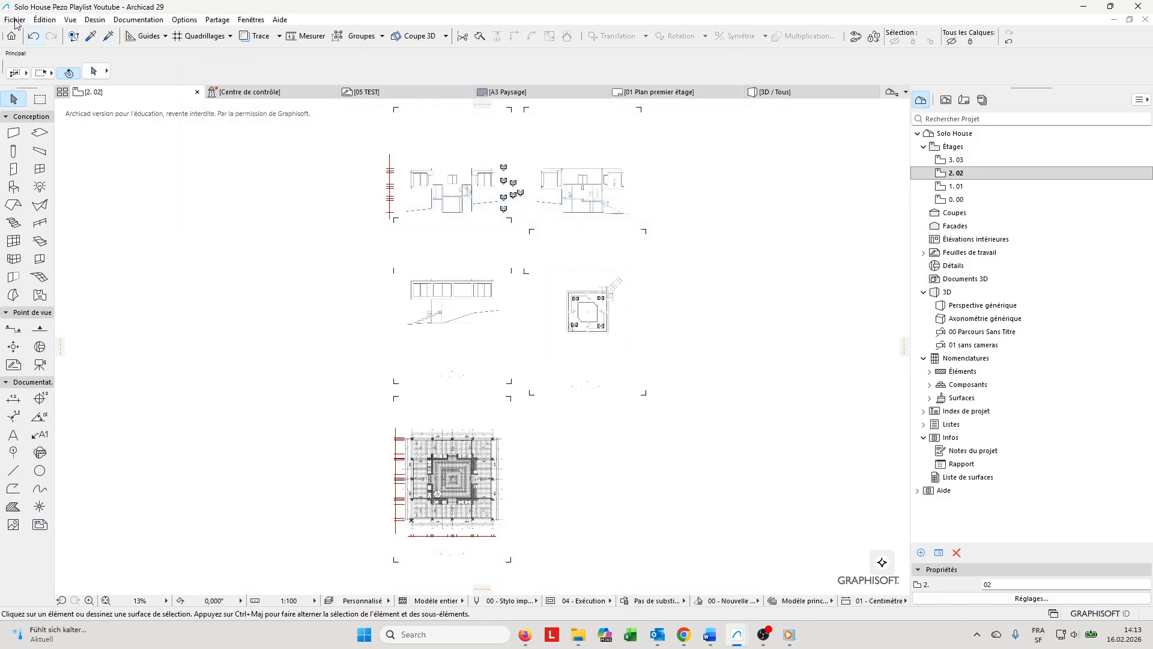
Replace the project image with the Solo House photo from the file explorer and confirm
click(15, 20)
mouse_move(72, 253)
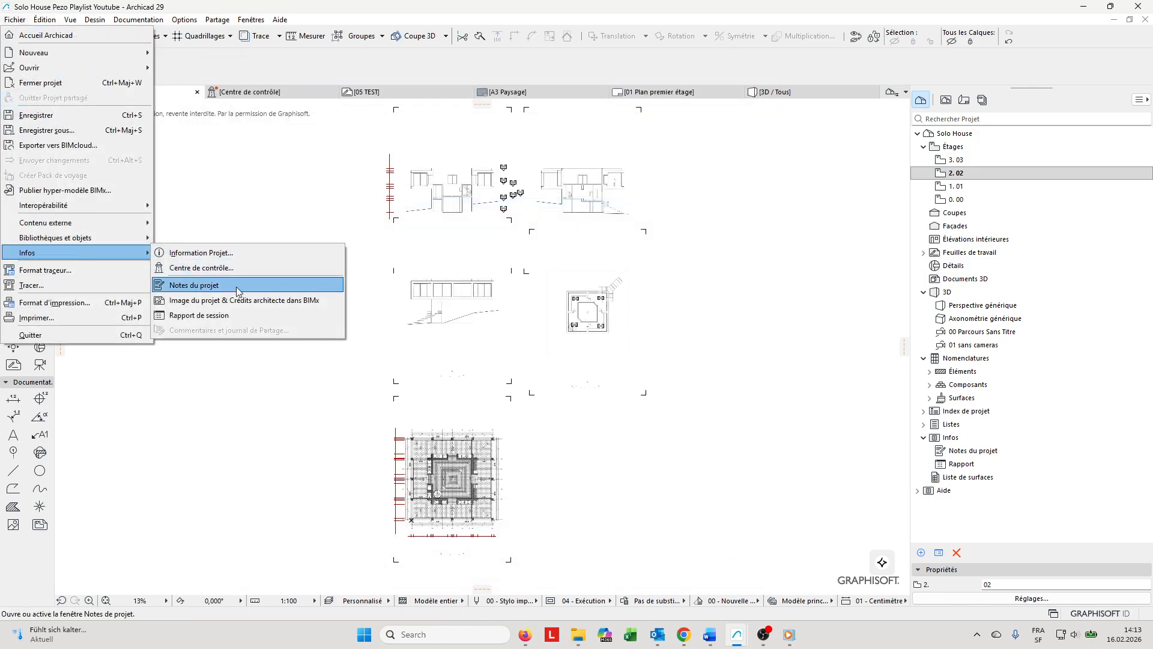
click(254, 302)
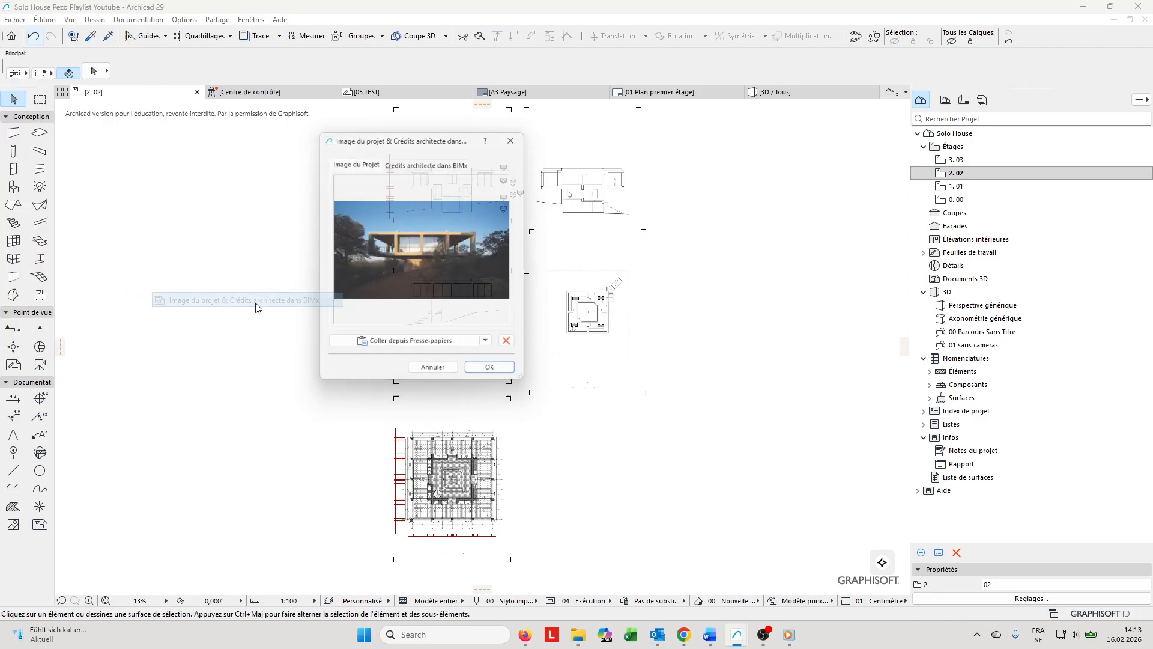
click(513, 346)
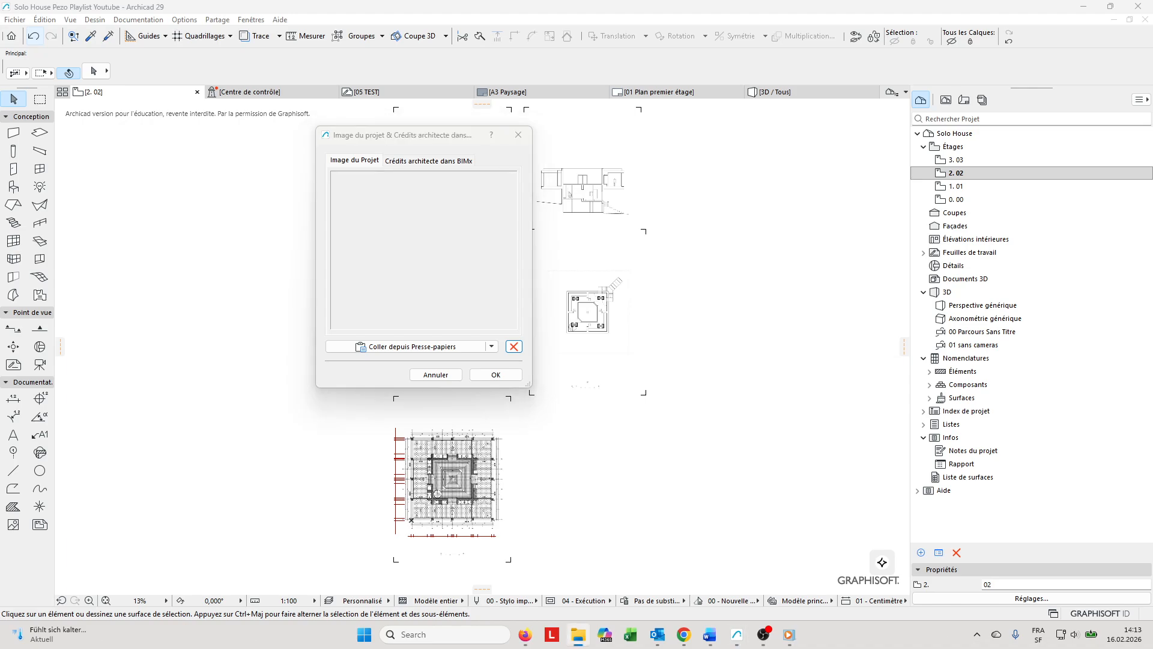
drag(127, 297, 426, 263)
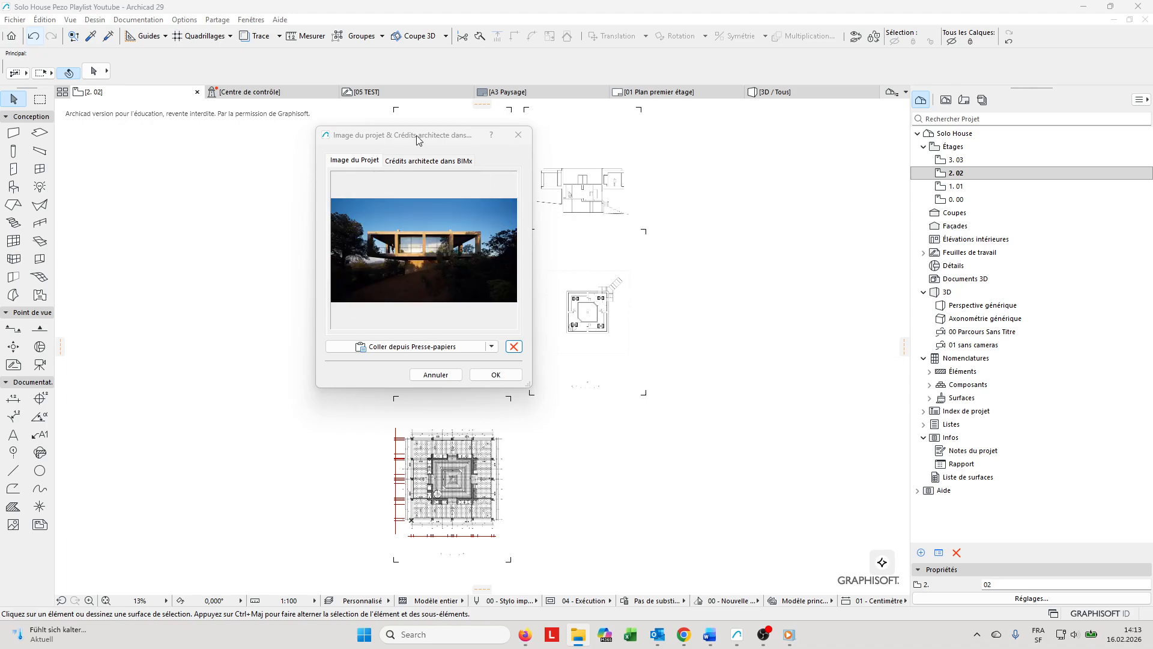
click(497, 375)
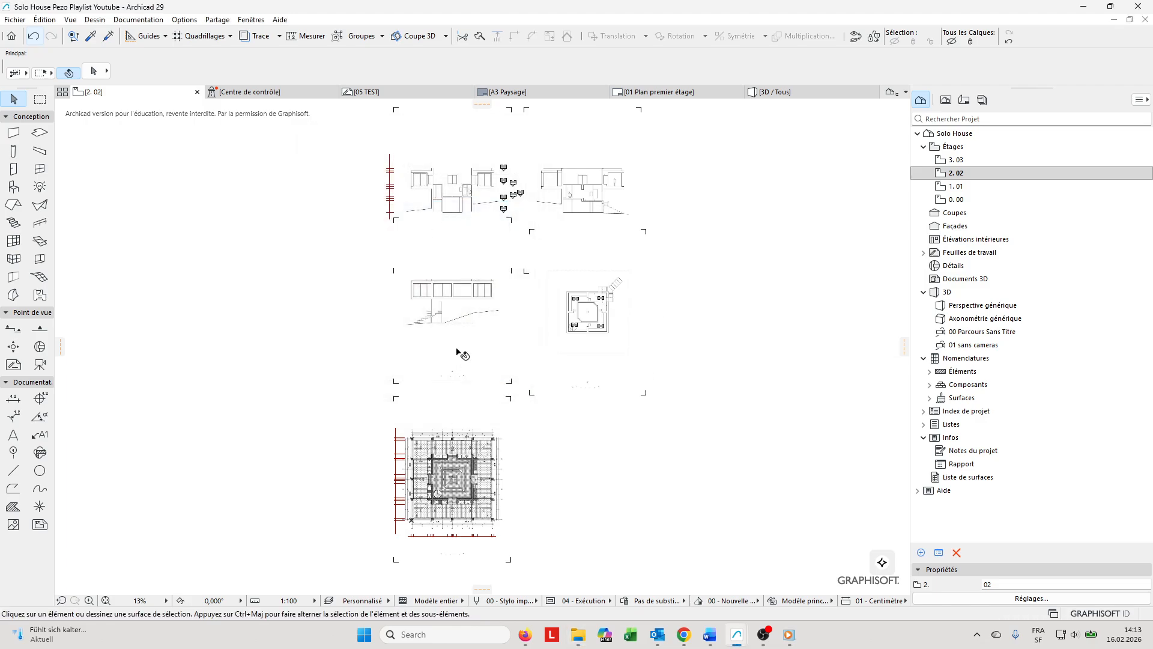
Examine the pasted section, elevation and small plan reference images on storey 02 one after another
middle_drag(564, 288, 540, 278)
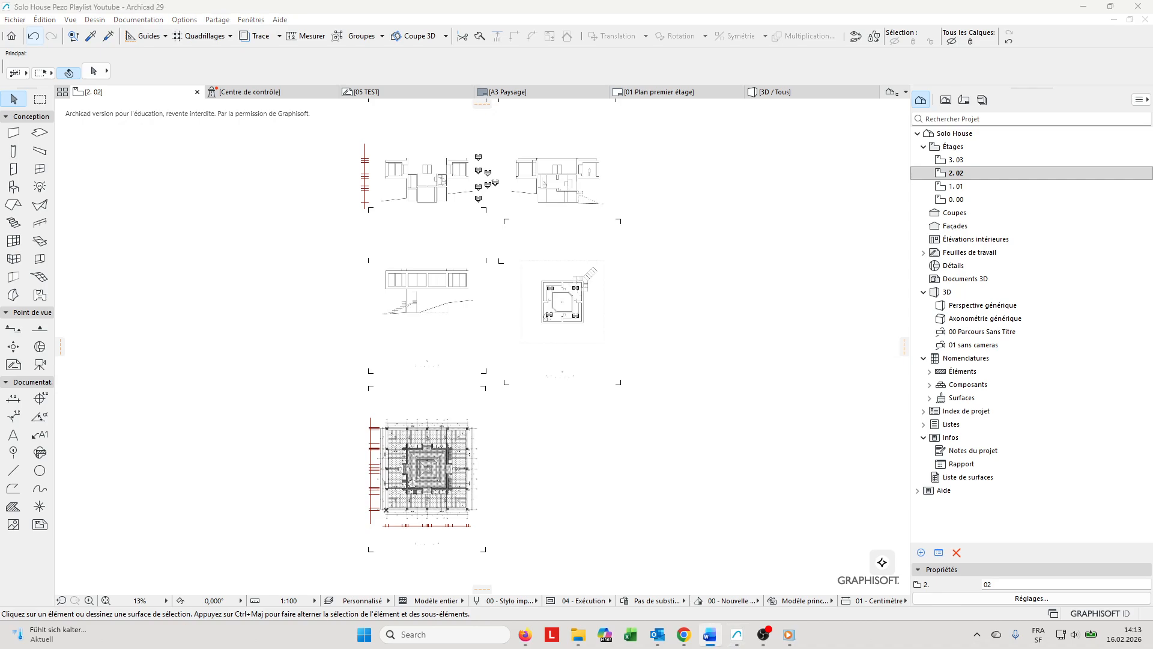
click(641, 360)
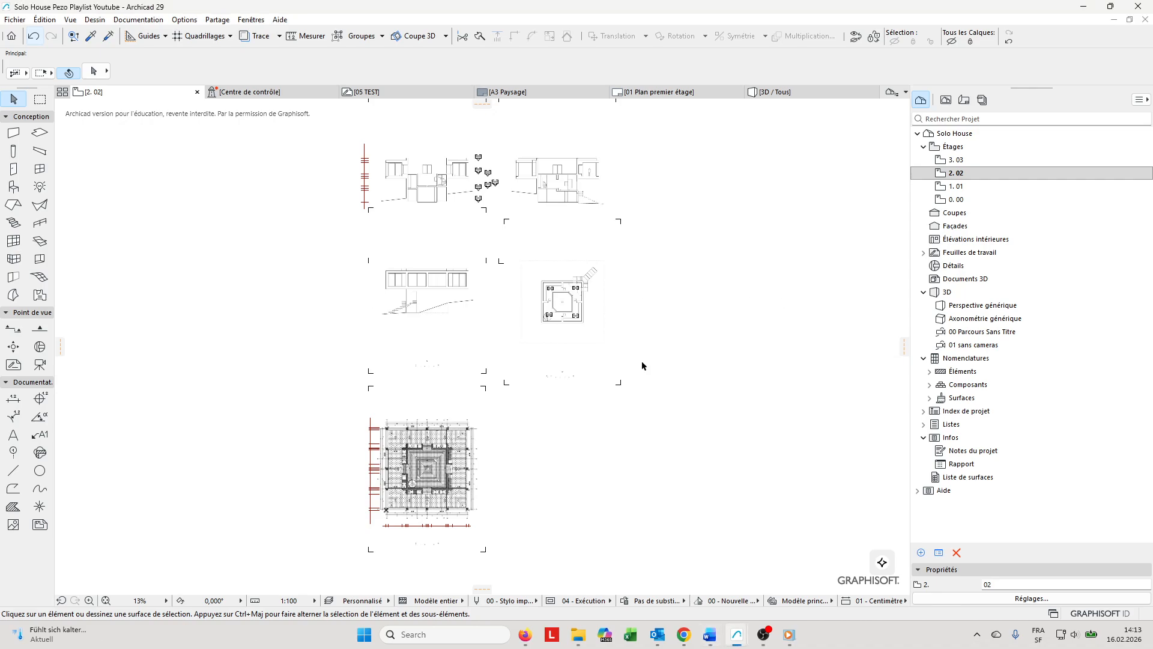
scroll(602, 222, up, 5)
click(527, 253)
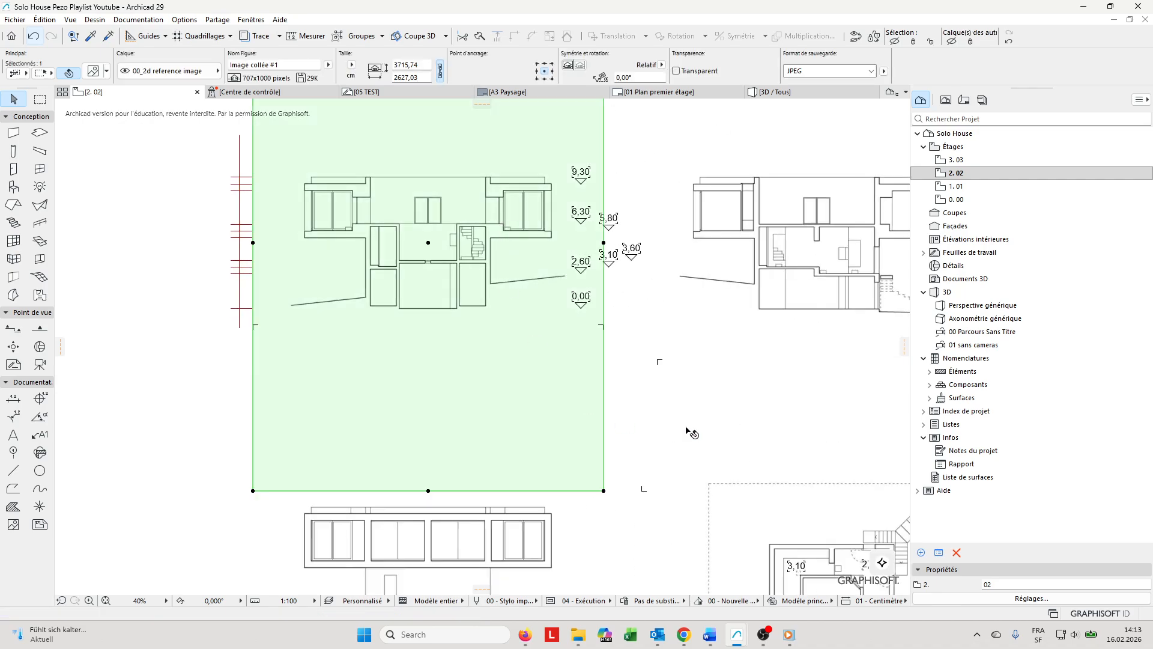
middle_drag(792, 392, 682, 420)
click(743, 275)
scroll(453, 295, down, 1)
middle_drag(453, 295, 433, 133)
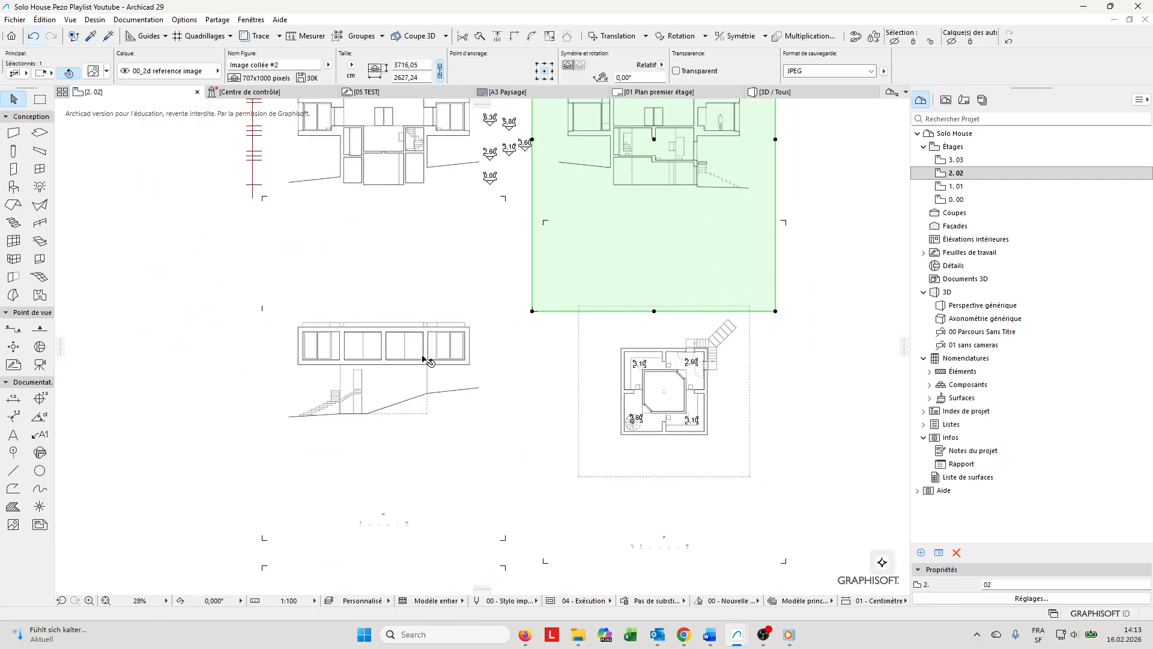
click(433, 381)
scroll(667, 433, down, 2)
scroll(667, 438, down, 1)
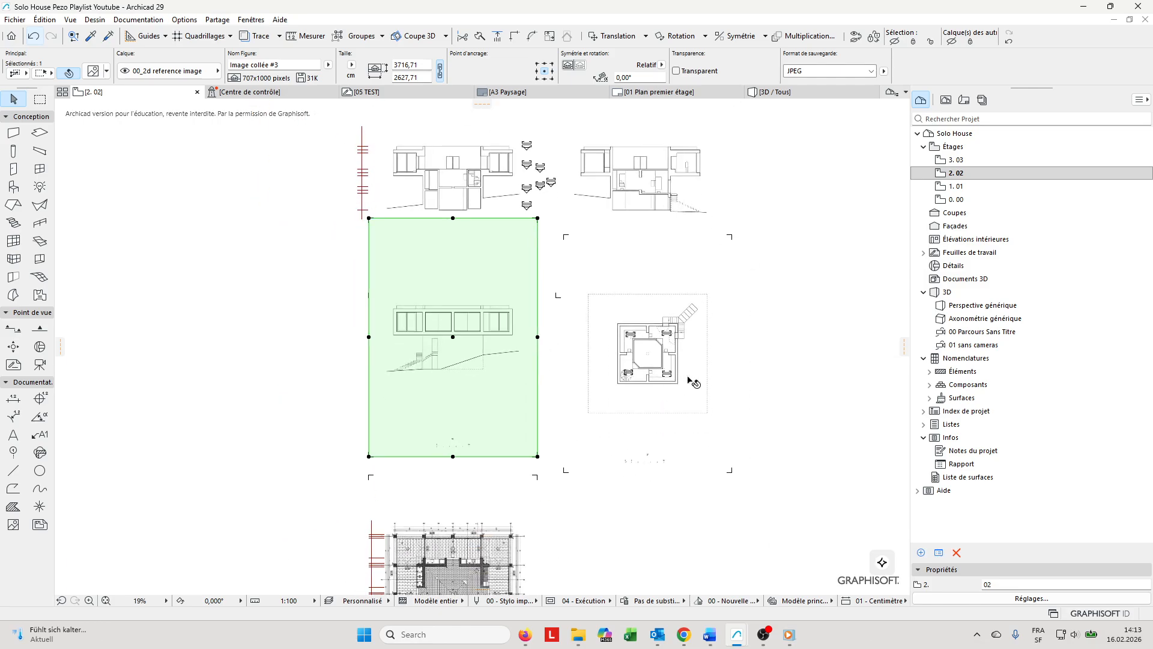
click(701, 427)
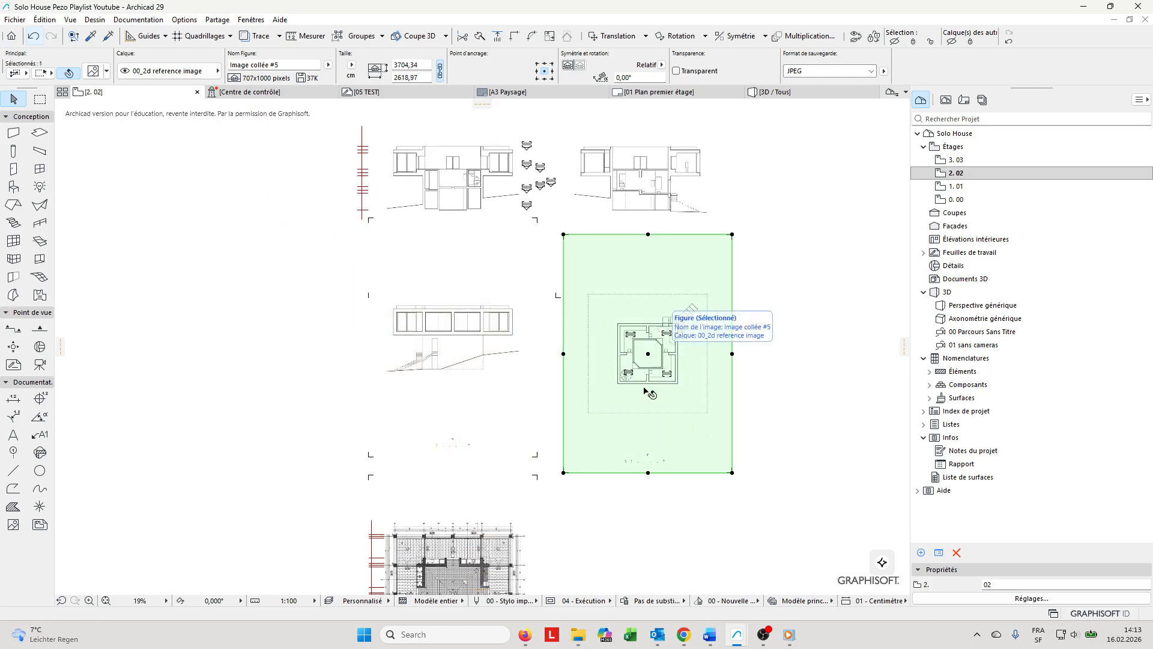
middle_drag(622, 393, 646, 282)
middle_drag(611, 425, 633, 390)
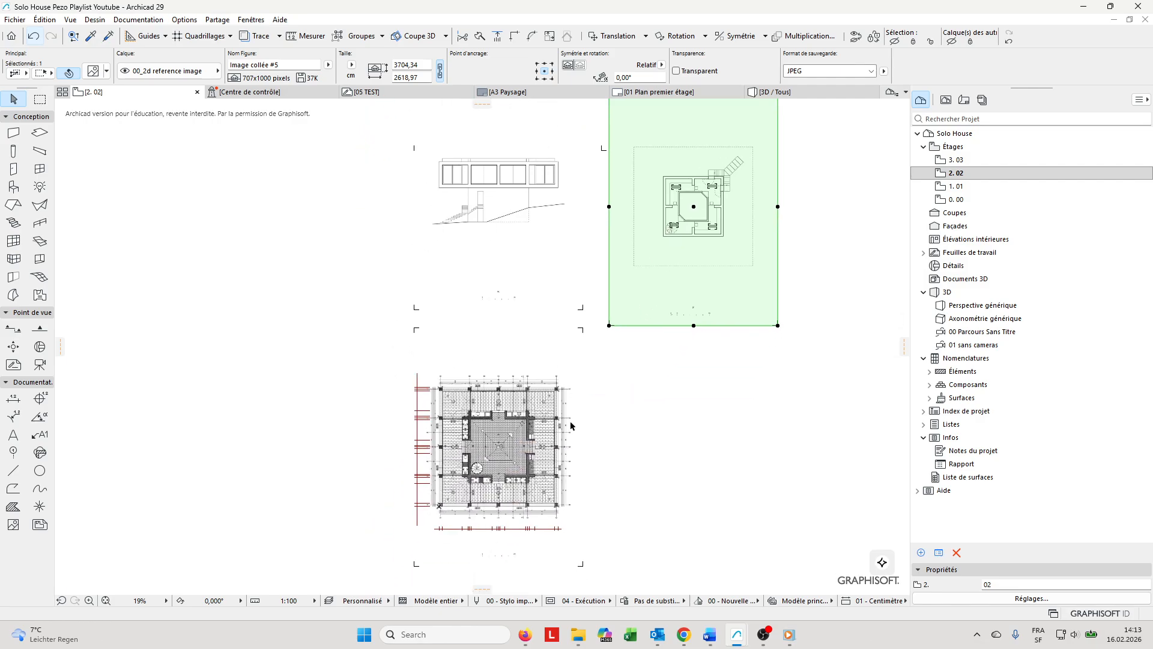
Examine the detailed floor plan reference image on storey 02, its lower corner and the red marker lines around it
scroll(510, 449, up, 5)
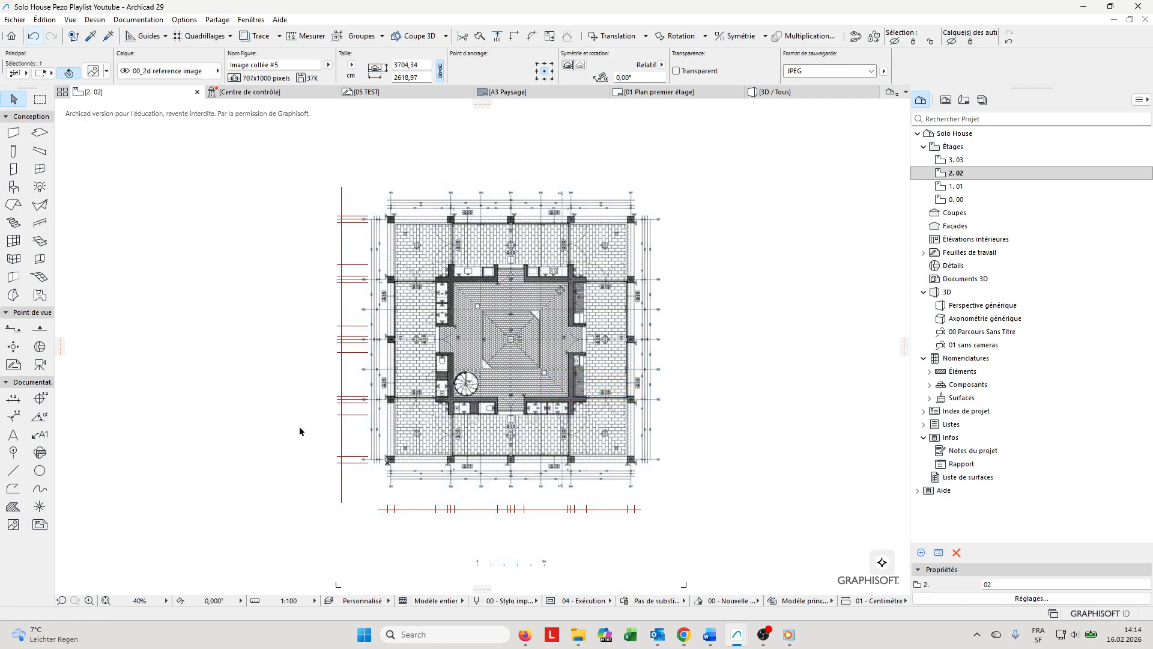
middle_drag(546, 407, 558, 324)
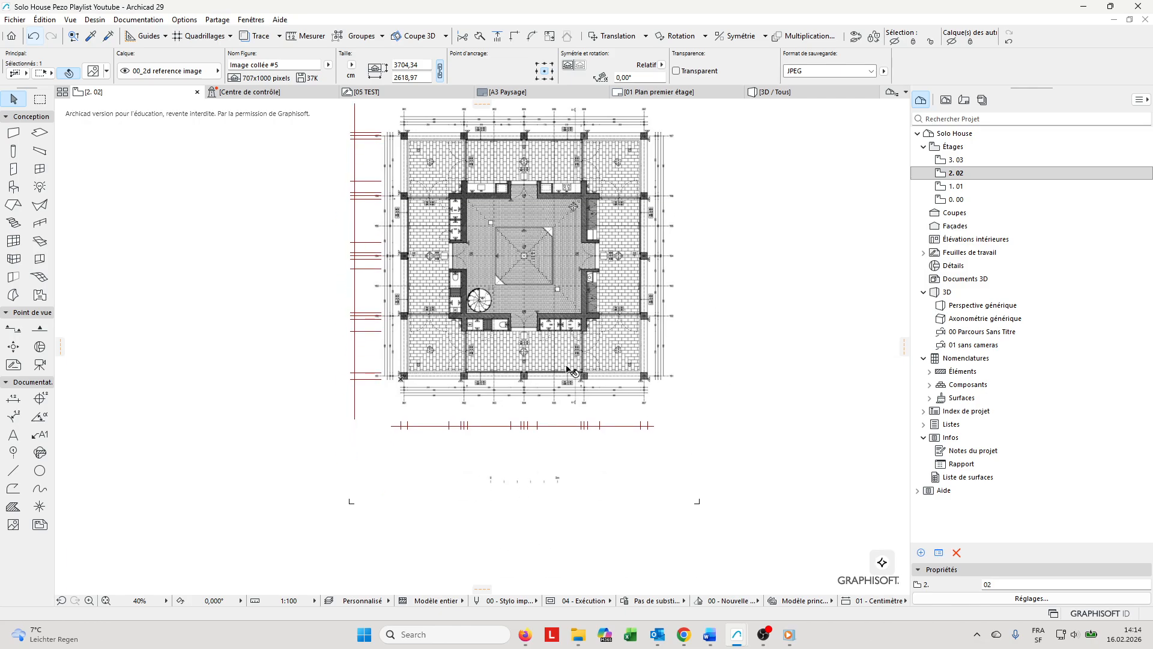
scroll(414, 354, up, 6)
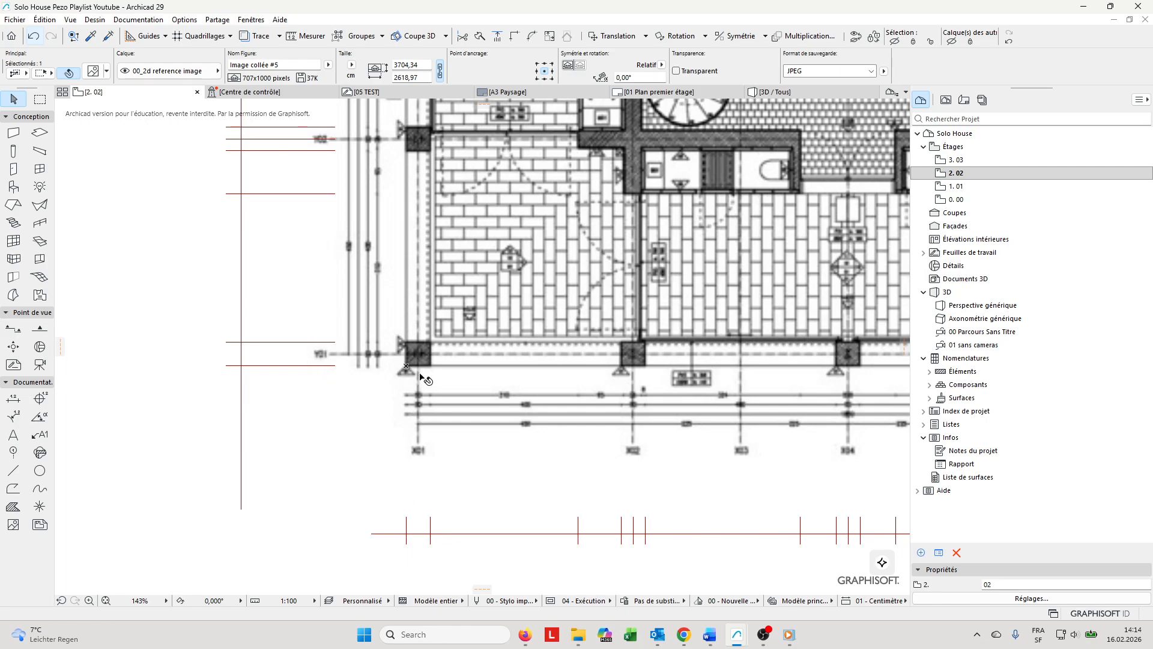
scroll(421, 378, down, 1)
scroll(416, 375, down, 6)
middle_drag(599, 324, 534, 414)
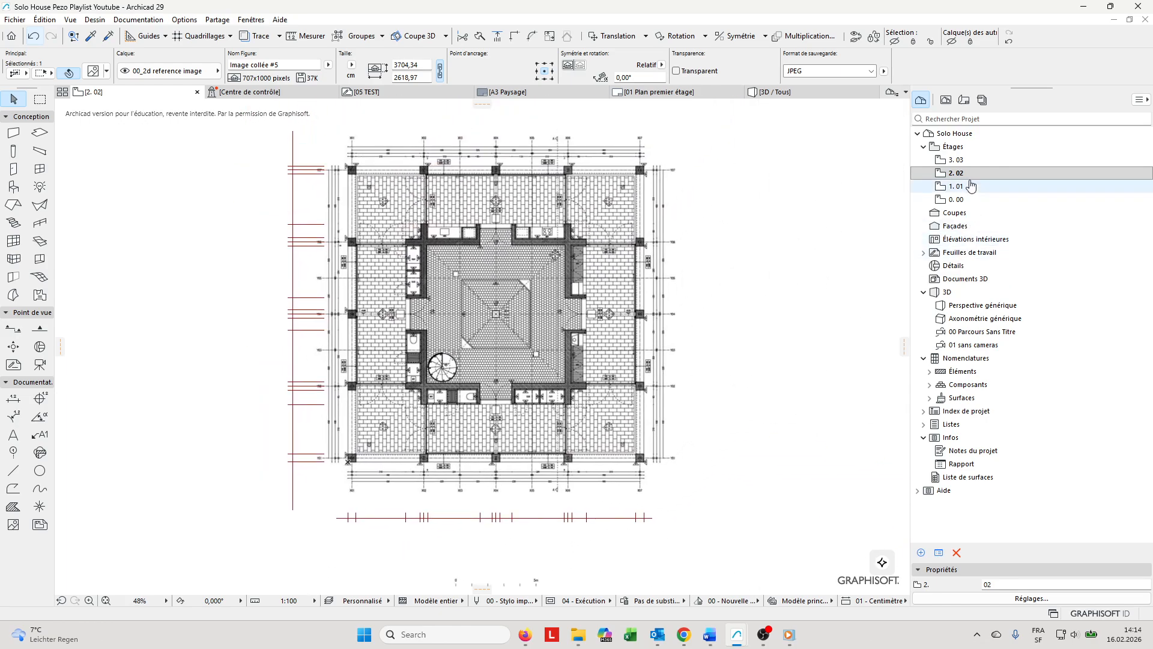
middle_drag(518, 308, 516, 331)
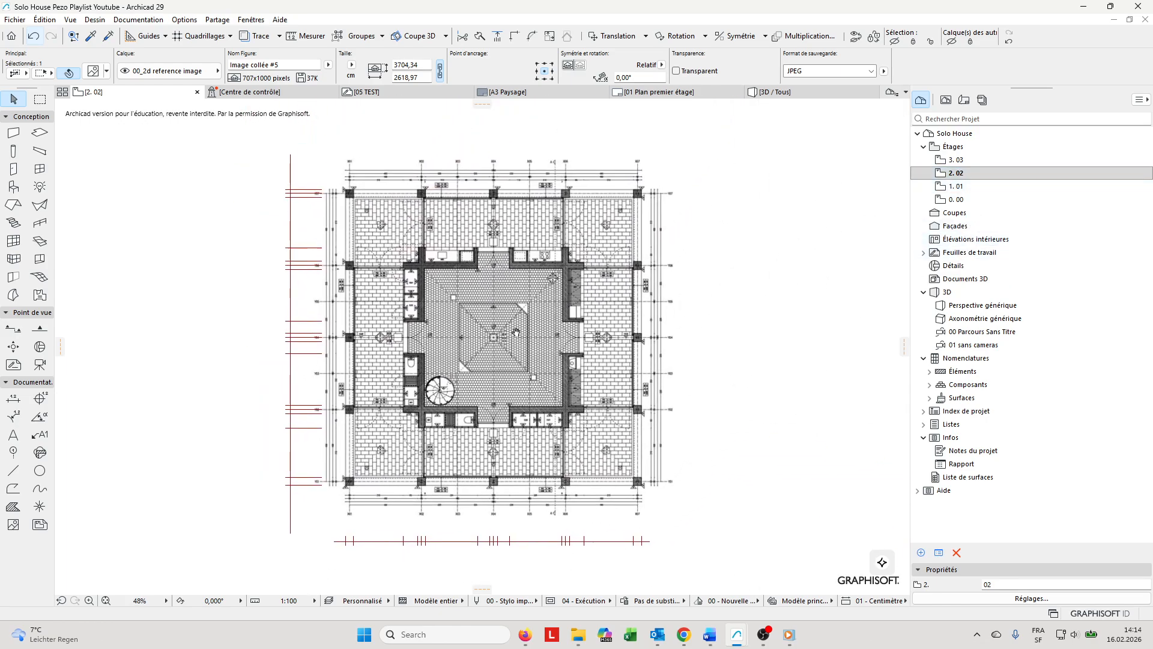
scroll(624, 349, down, 1)
click(964, 175)
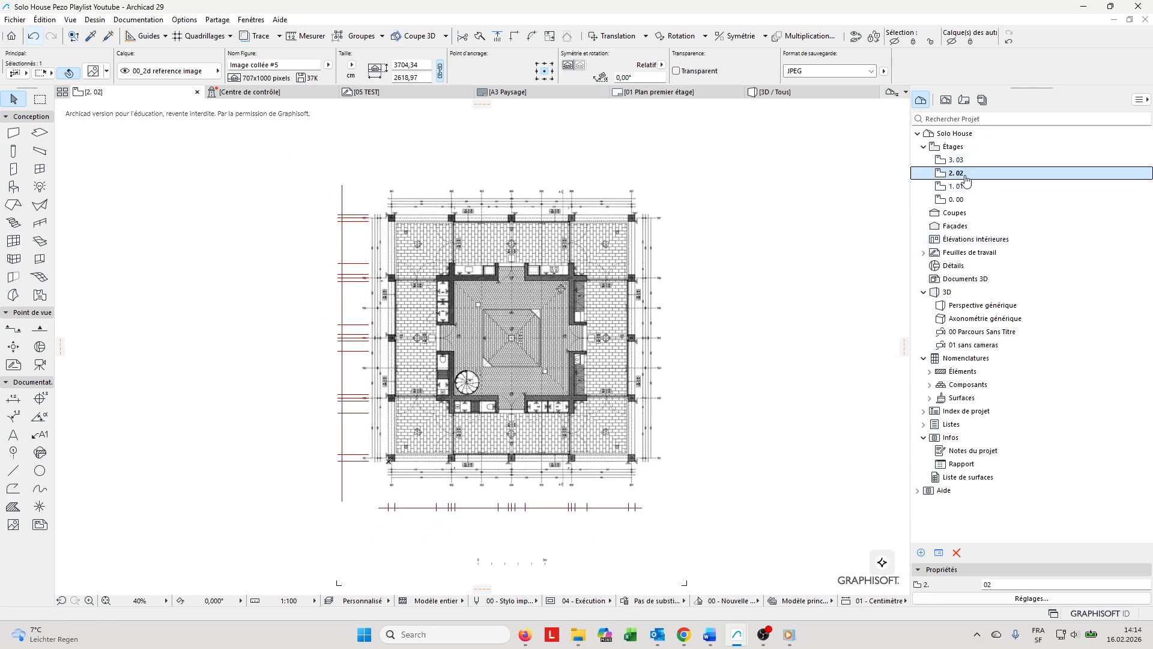
middle_drag(719, 462, 712, 483)
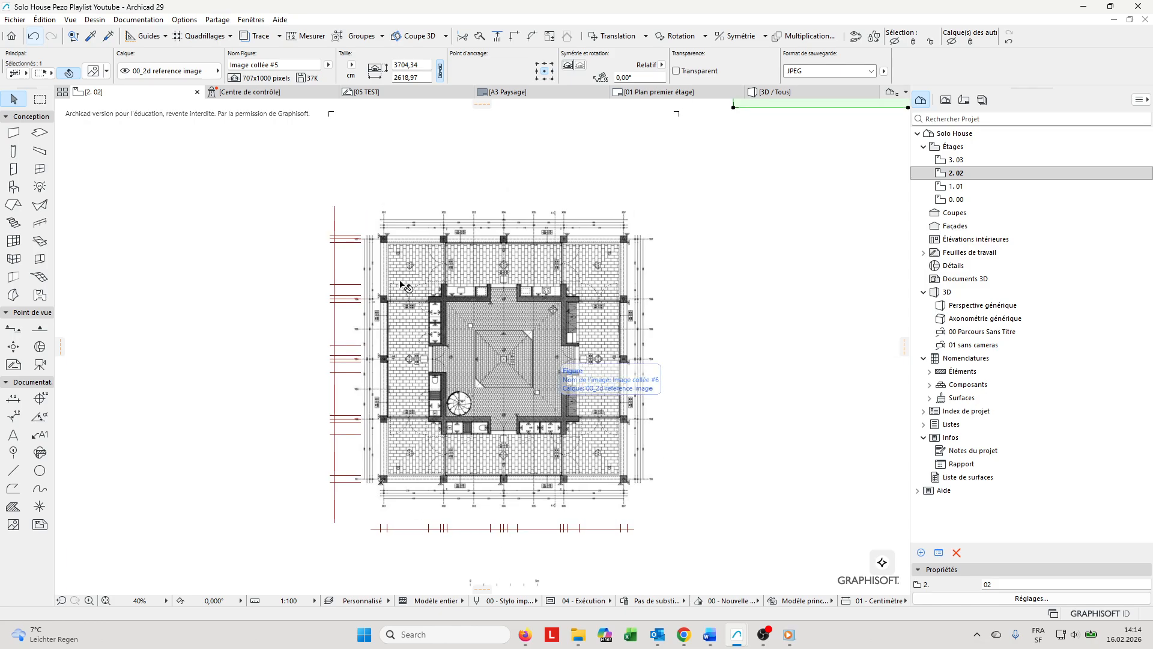
scroll(471, 401, down, 2)
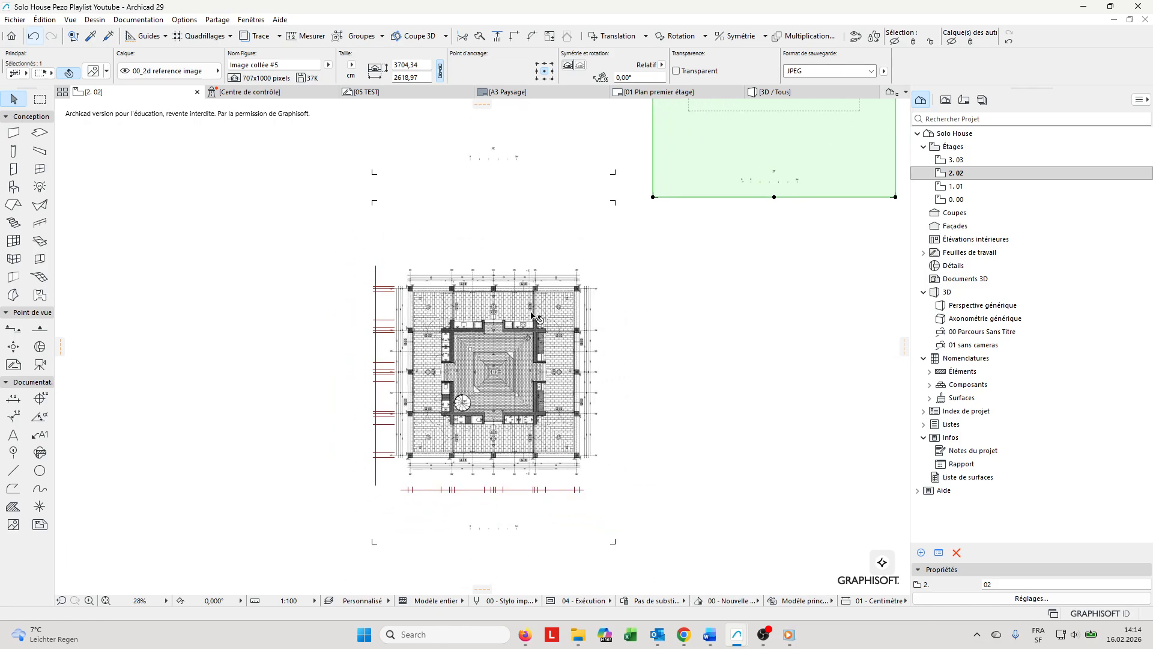
middle_drag(531, 313, 533, 331)
middle_drag(578, 469, 580, 371)
scroll(496, 403, up, 5)
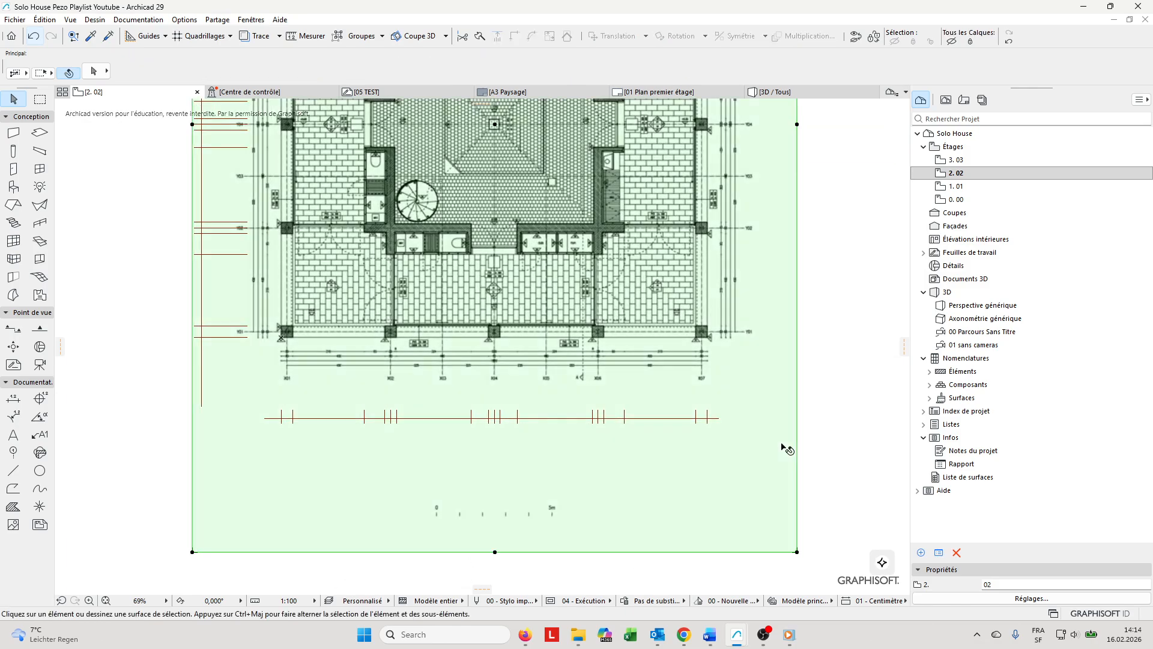
click(836, 458)
click(157, 408)
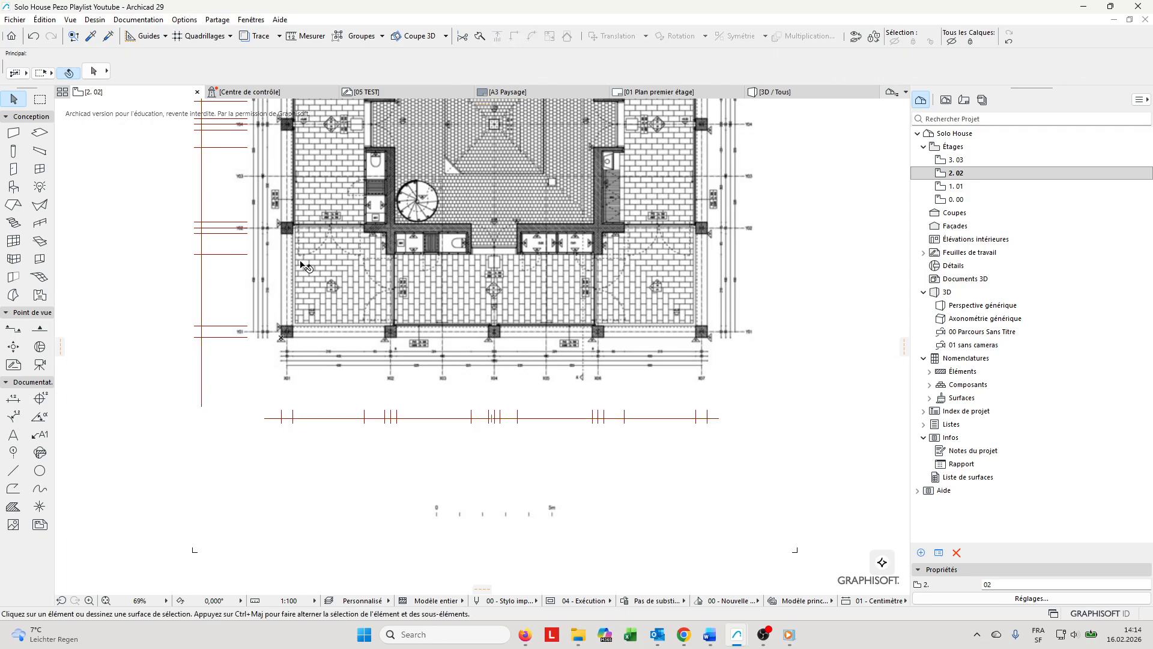
click(292, 421)
key(ctrl+d)
click(292, 419)
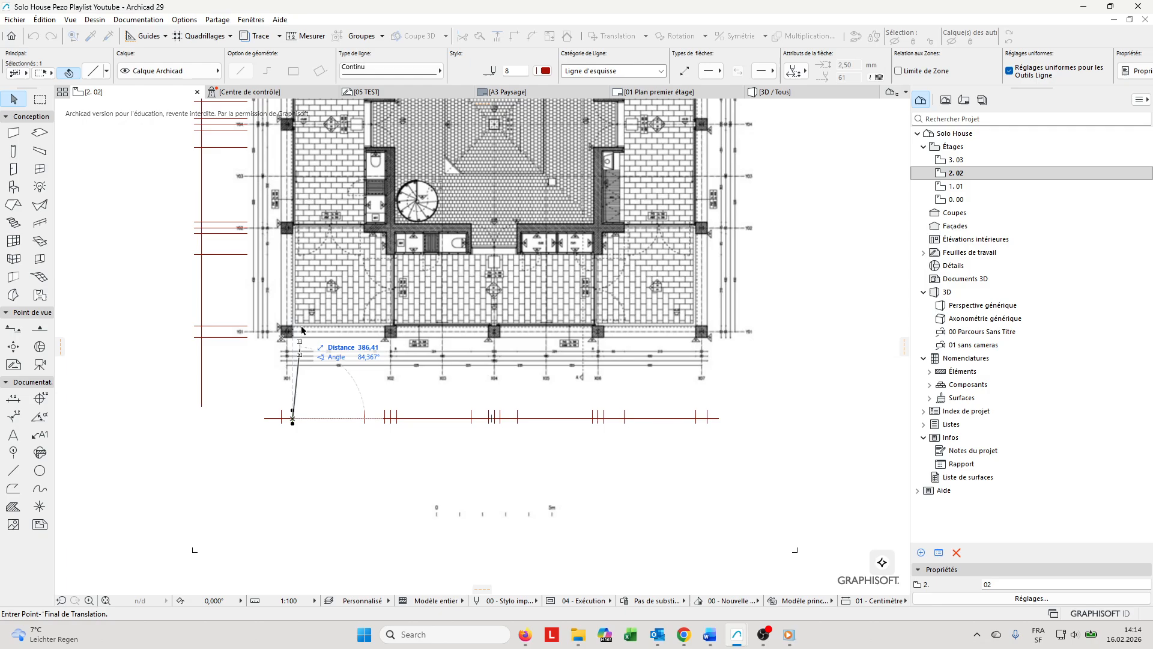
key(Escape)
key(Escape)
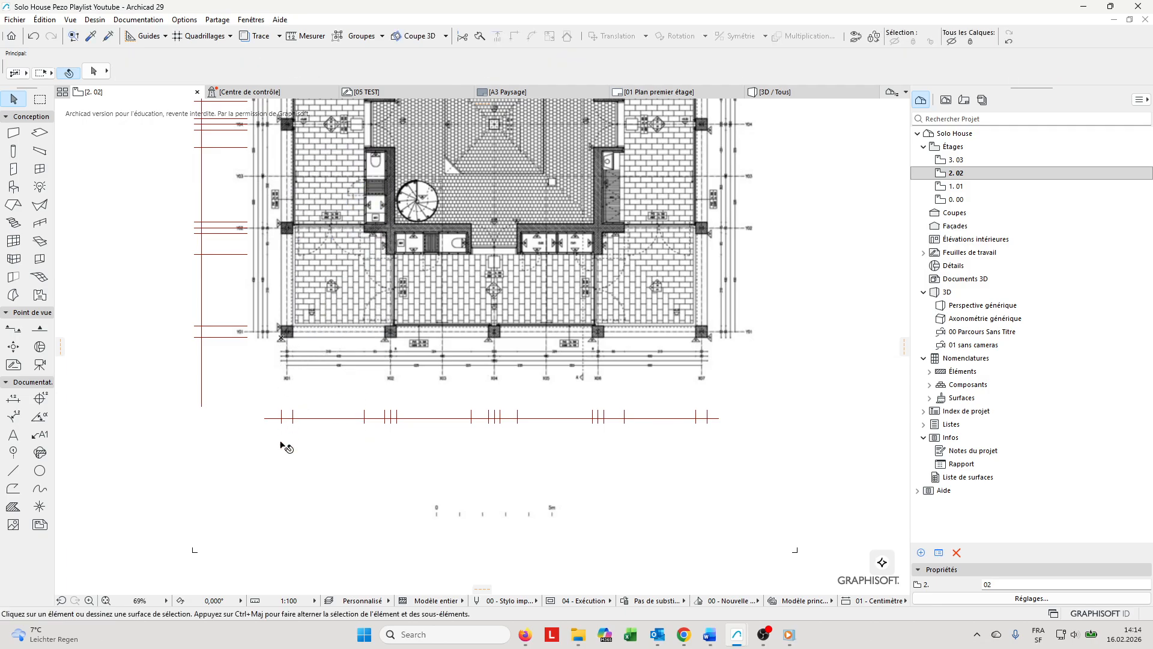
middle_drag(410, 222, 410, 280)
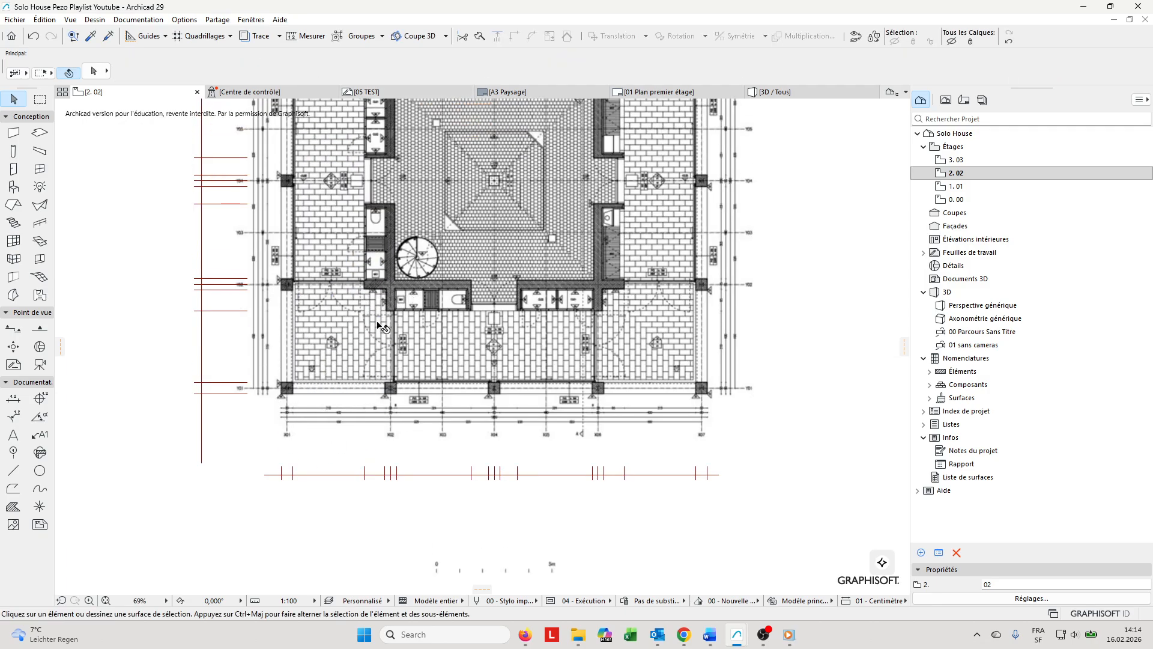
Compare the red marker lines beside and below the detailed floor plan with its columns and walls
middle_drag(376, 323, 387, 420)
scroll(387, 420, down, 1)
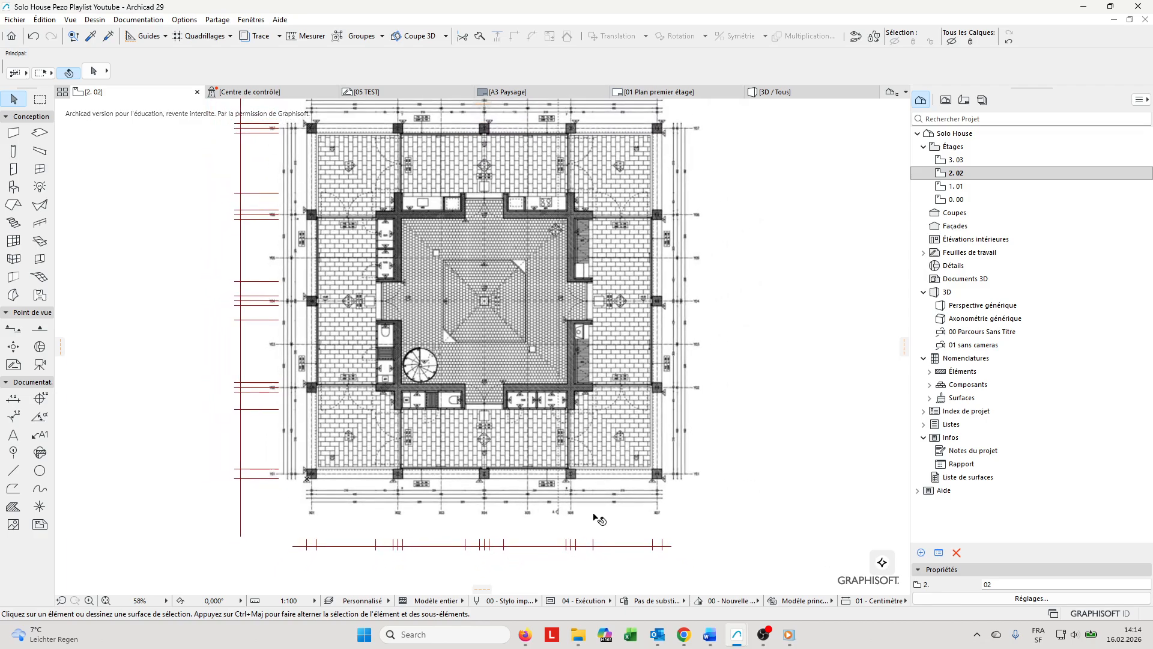
middle_drag(596, 519, 608, 460)
scroll(513, 474, up, 1)
scroll(546, 335, down, 1)
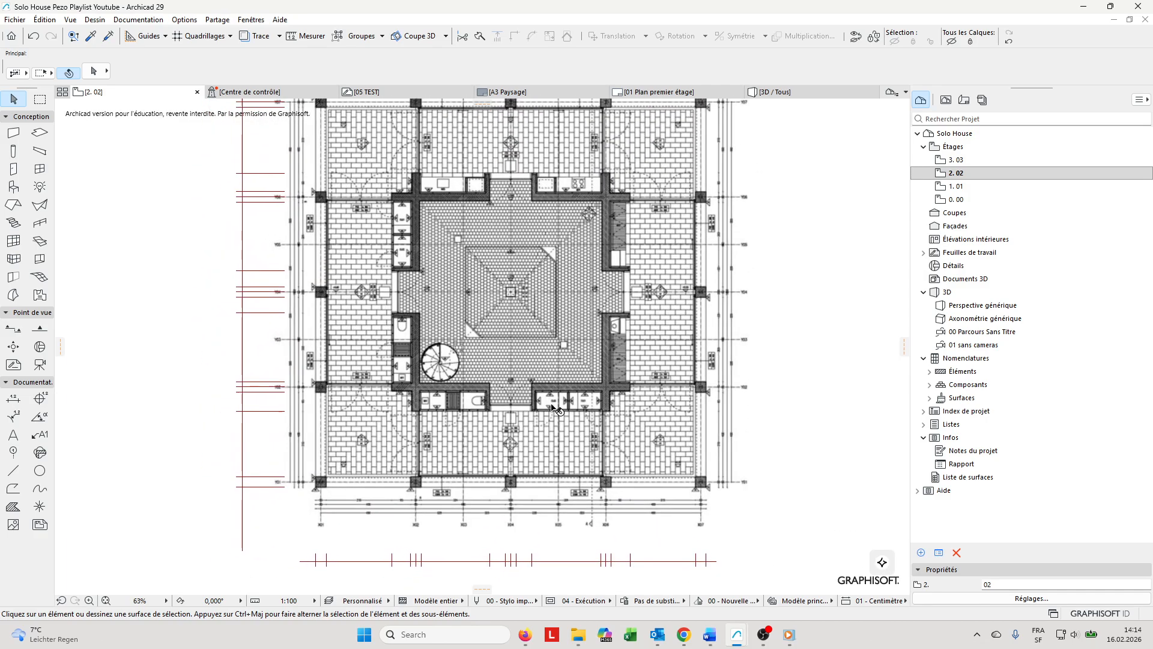
middle_drag(547, 336, 526, 262)
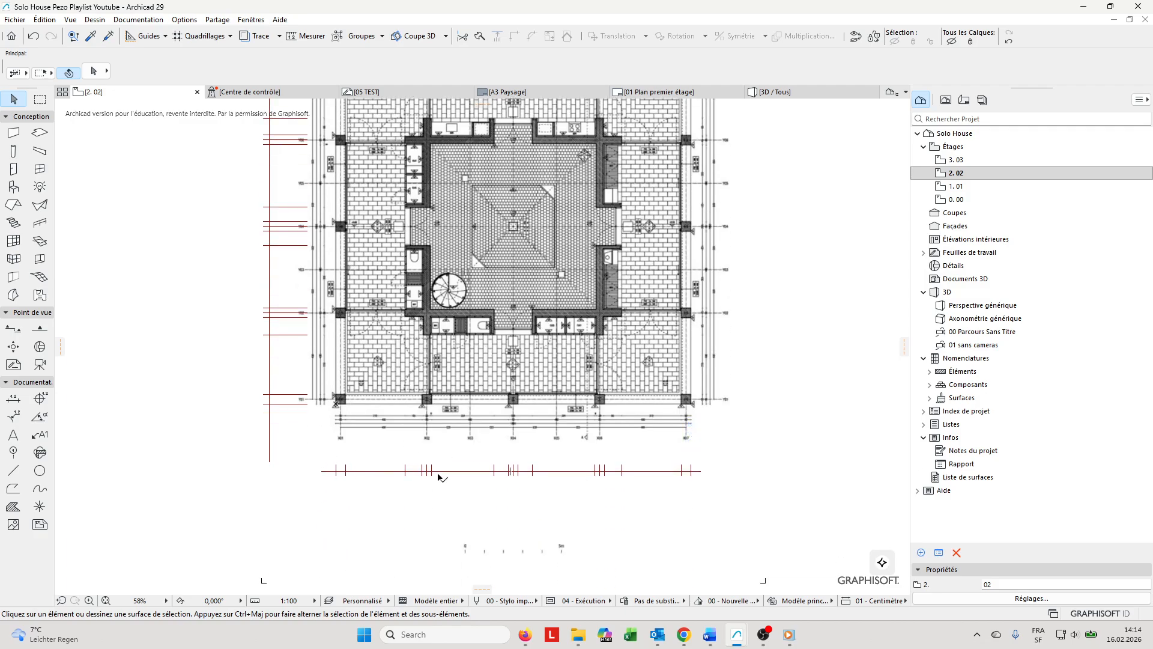
scroll(532, 385, up, 3)
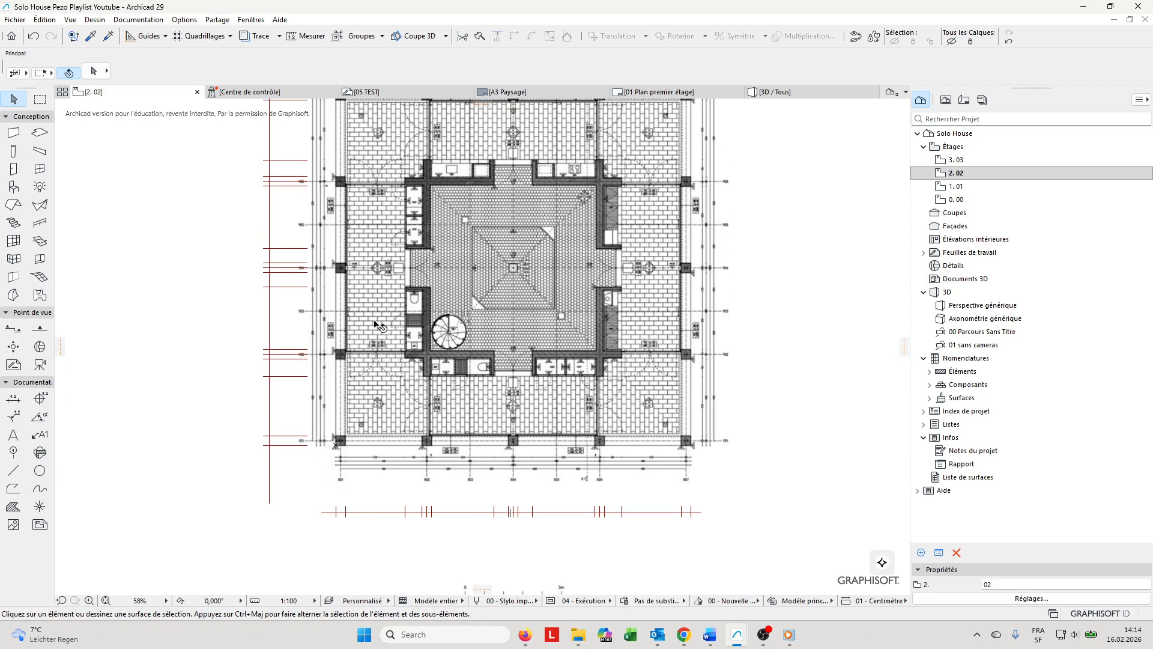
middle_drag(532, 513, 564, 478)
Measure the spacing from the first red marker below the plan to the first marker of the next column
click(283, 480)
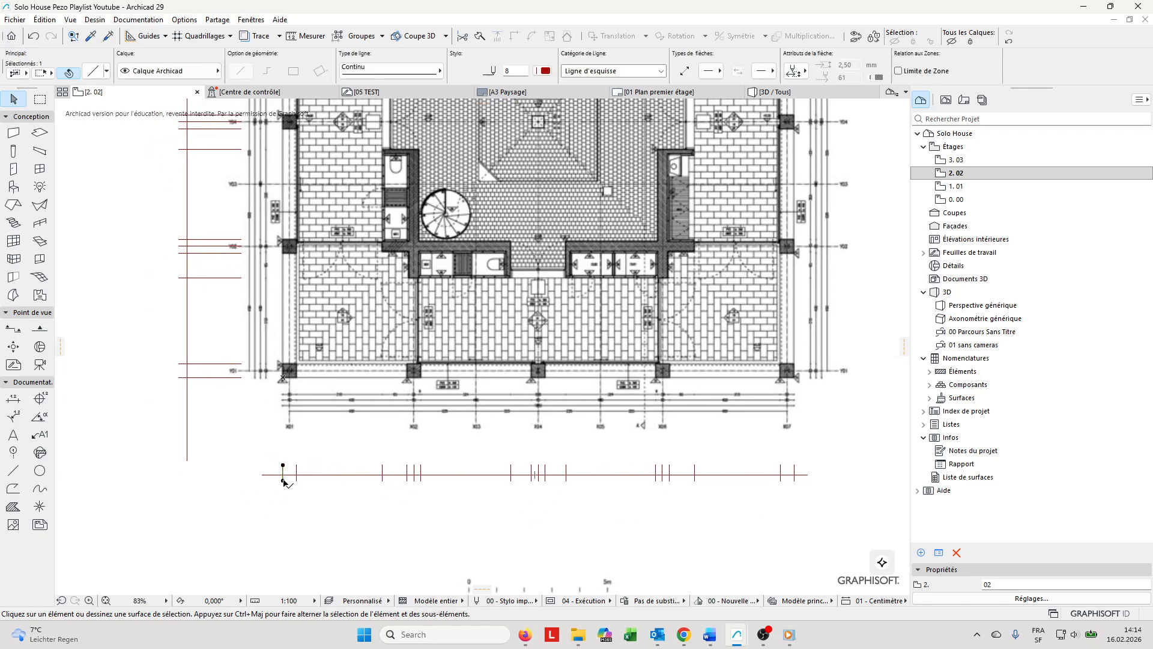
click(283, 480)
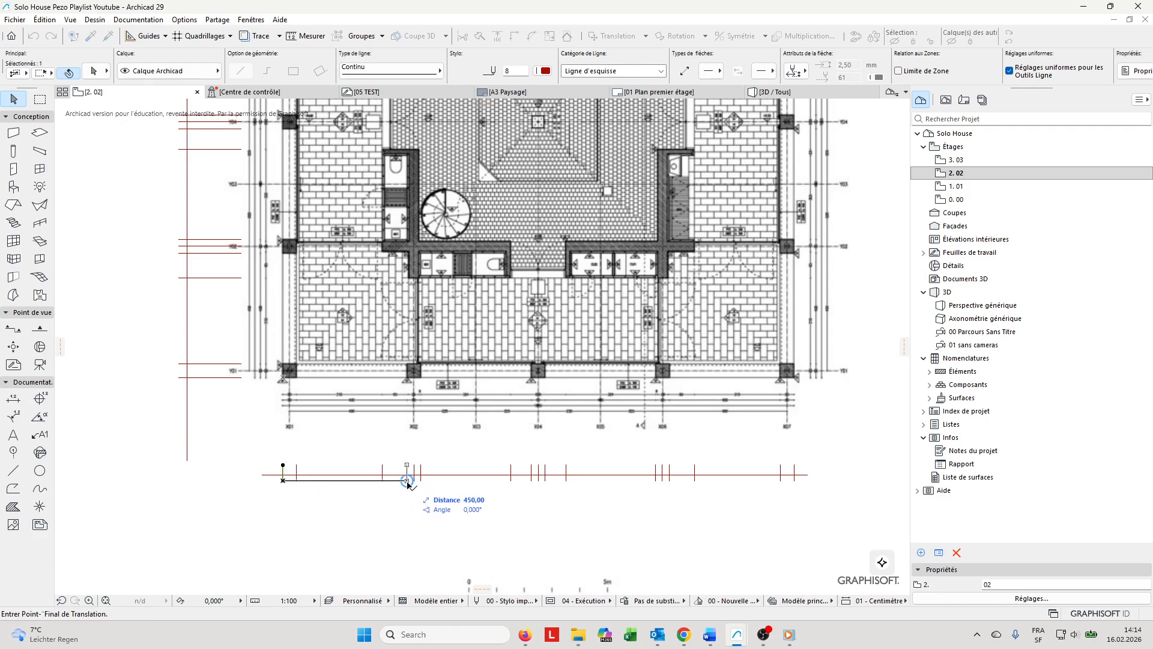
key(Escape)
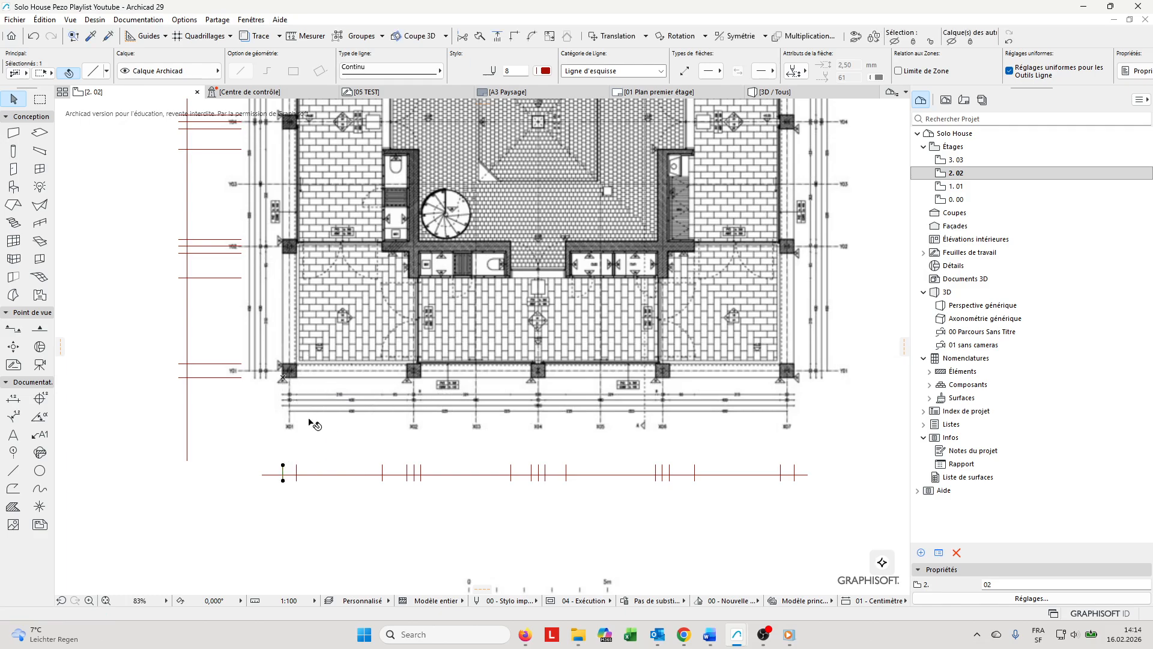
key(Escape)
Check the guide line setting among the guide and snap options
middle_drag(416, 374, 417, 392)
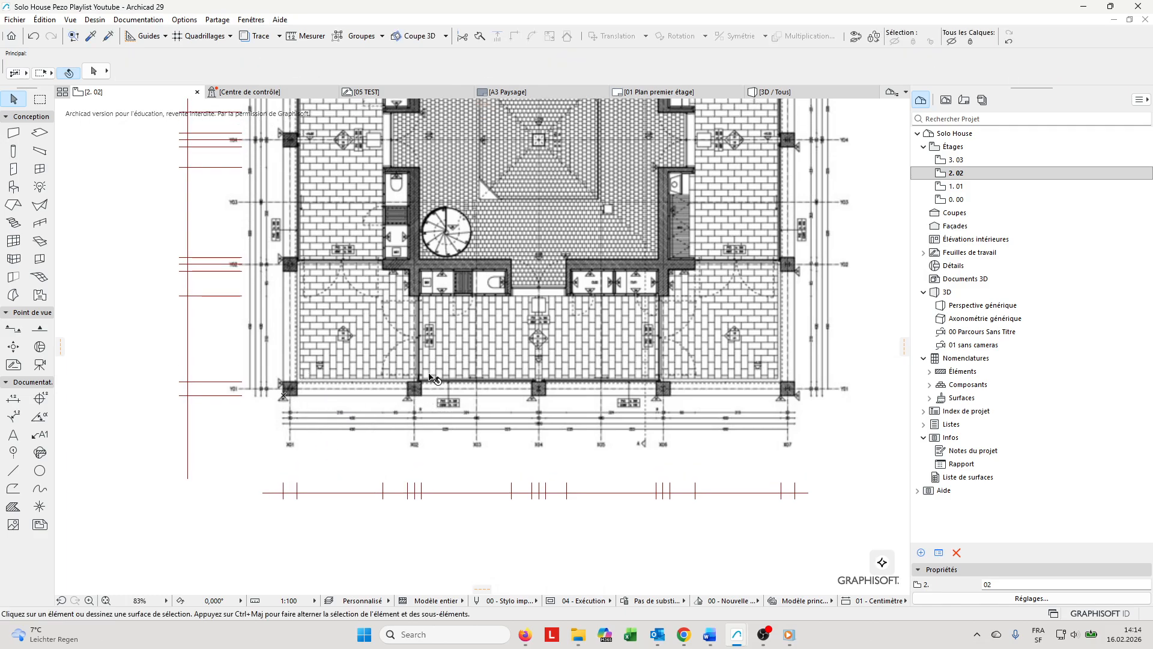
middle_drag(689, 430, 681, 431)
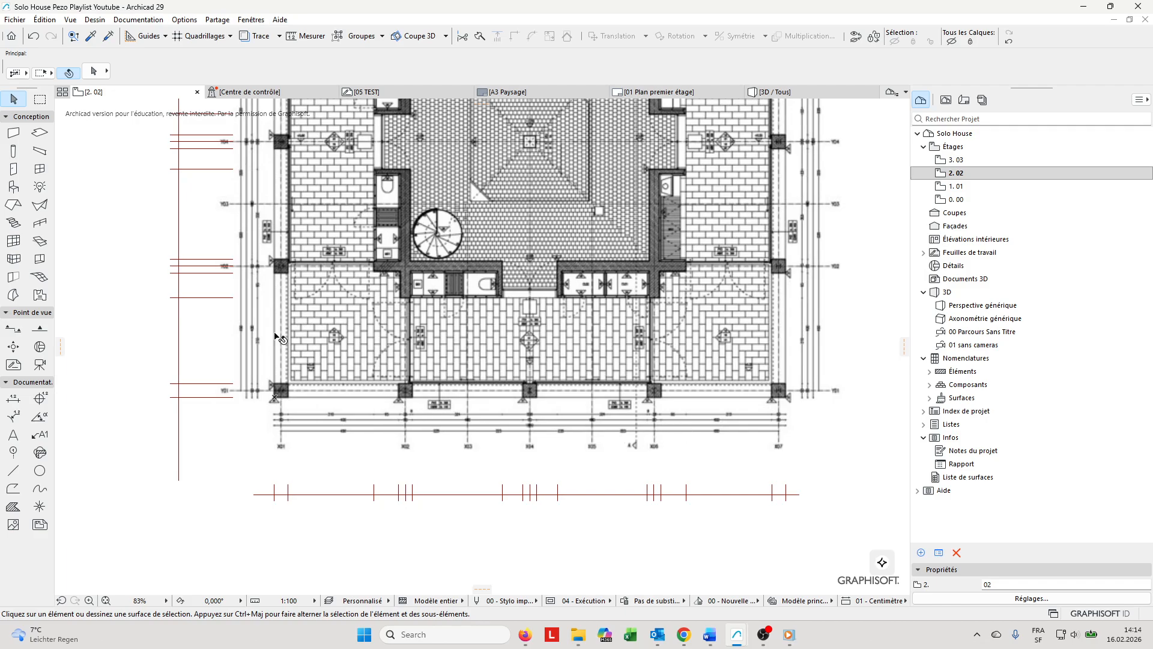
click(161, 36)
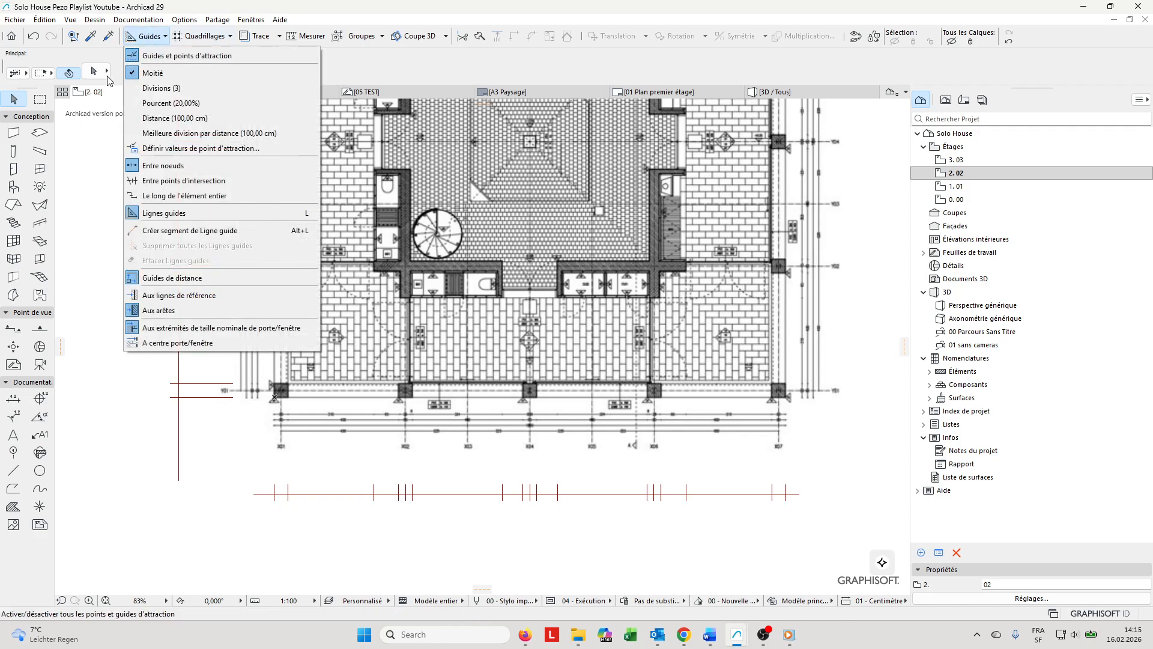
click(305, 215)
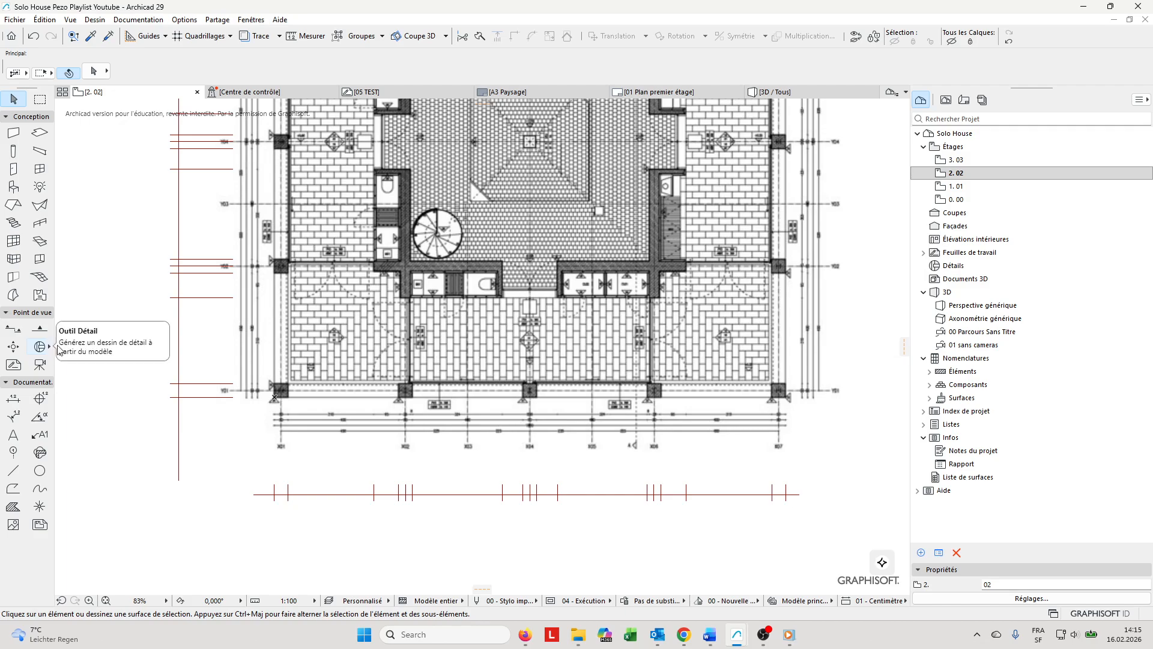
Place vertical guide lines through the six westernmost red markers below the floor plan
drag(61, 349, 361, 477)
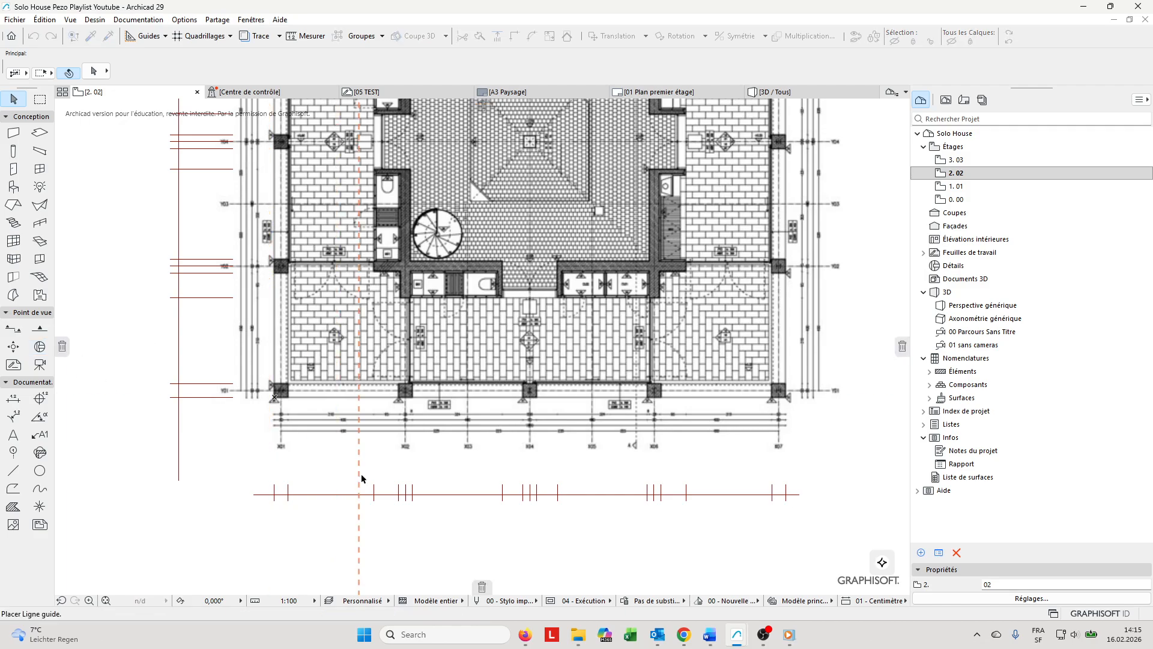
drag(275, 500, 274, 501)
drag(61, 348, 288, 501)
drag(61, 347, 373, 501)
drag(61, 347, 399, 501)
drag(61, 347, 405, 507)
drag(62, 347, 413, 503)
Place vertical guide lines through the two outermost eastern markers and the single wall marker next to them
drag(61, 348, 787, 500)
drag(61, 347, 773, 500)
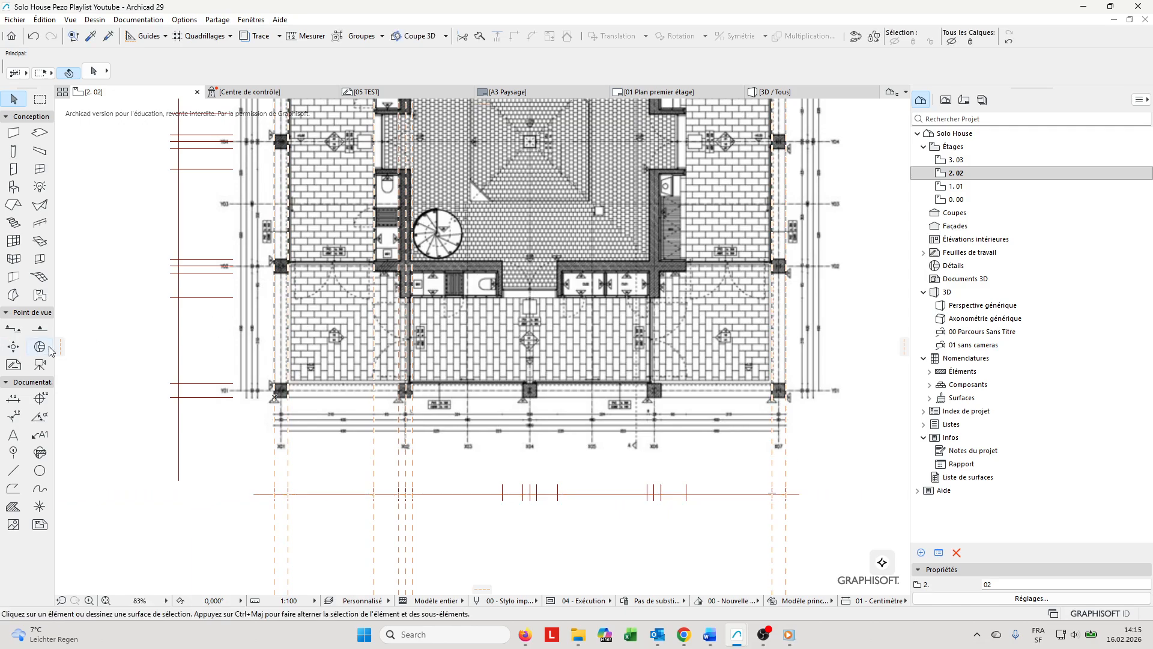
drag(61, 352, 564, 480)
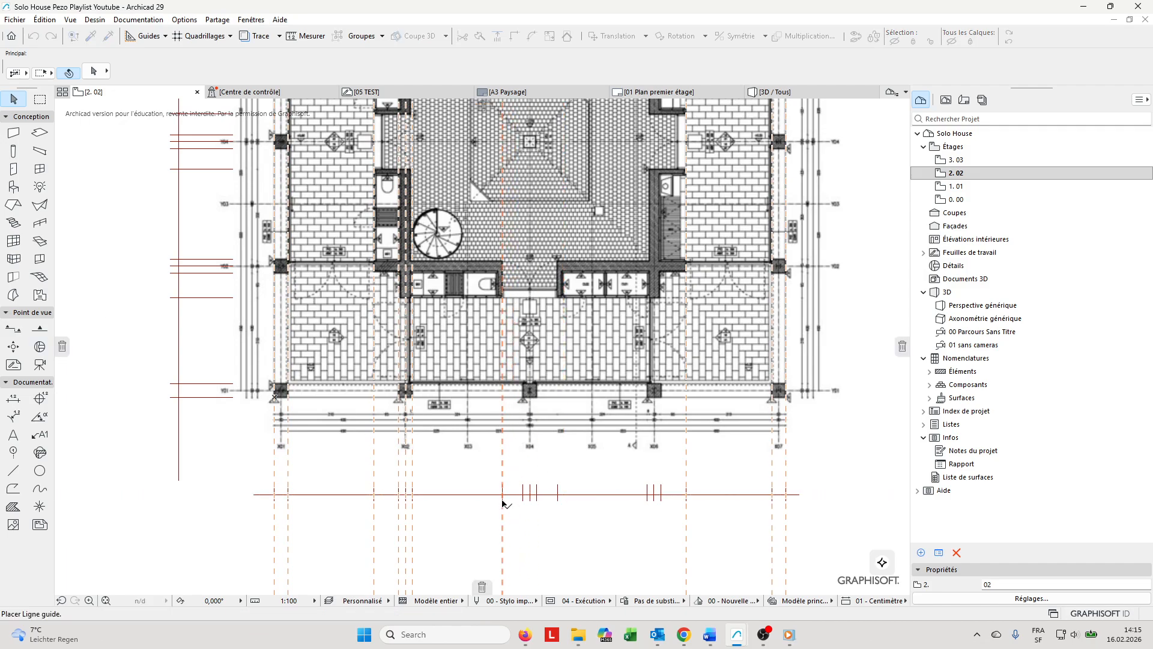
Place vertical guide lines through the five red markers at the centre of the row below the plan
drag(503, 503, 503, 503)
drag(62, 348, 525, 451)
drag(531, 499, 523, 500)
drag(61, 349, 558, 502)
drag(61, 348, 530, 498)
drag(61, 347, 537, 498)
Place vertical guide lines through the cluster of three markers at the second column from the east
drag(62, 349, 647, 502)
drag(62, 348, 669, 547)
drag(657, 503, 657, 503)
drag(62, 347, 662, 504)
Place horizontal guide lines through the two lowest side markers, the wall marker below axis Y02 and the lower side of Y02
middle_drag(504, 288, 533, 412)
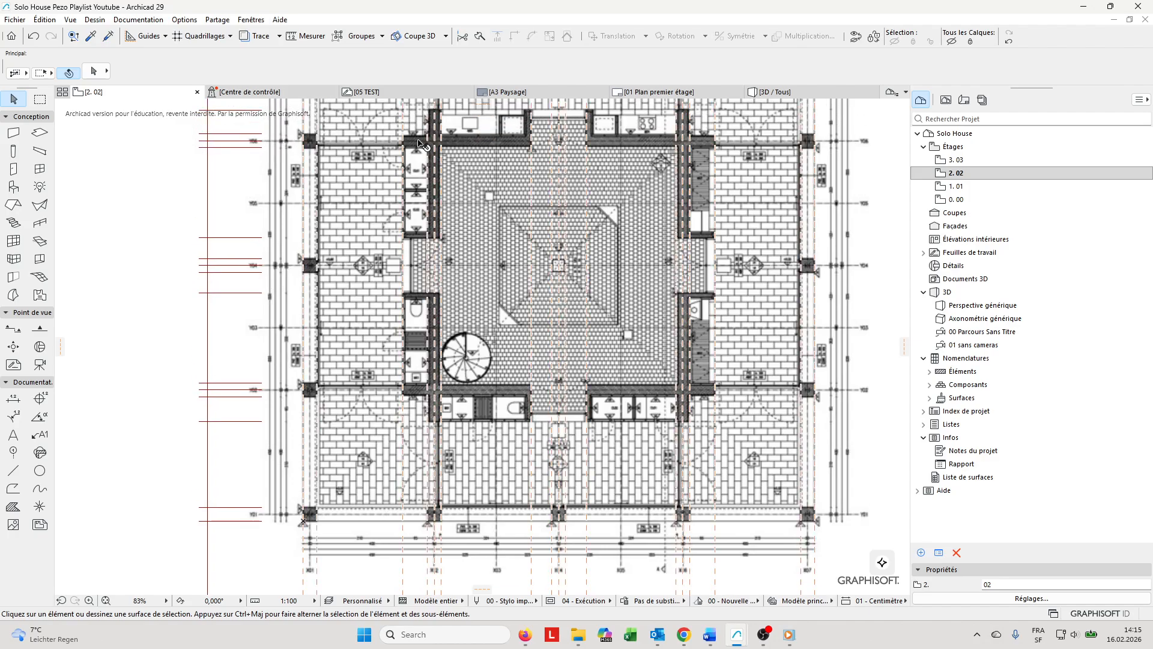
drag(62, 348, 235, 522)
drag(482, 104, 237, 507)
middle_drag(450, 295, 571, 414)
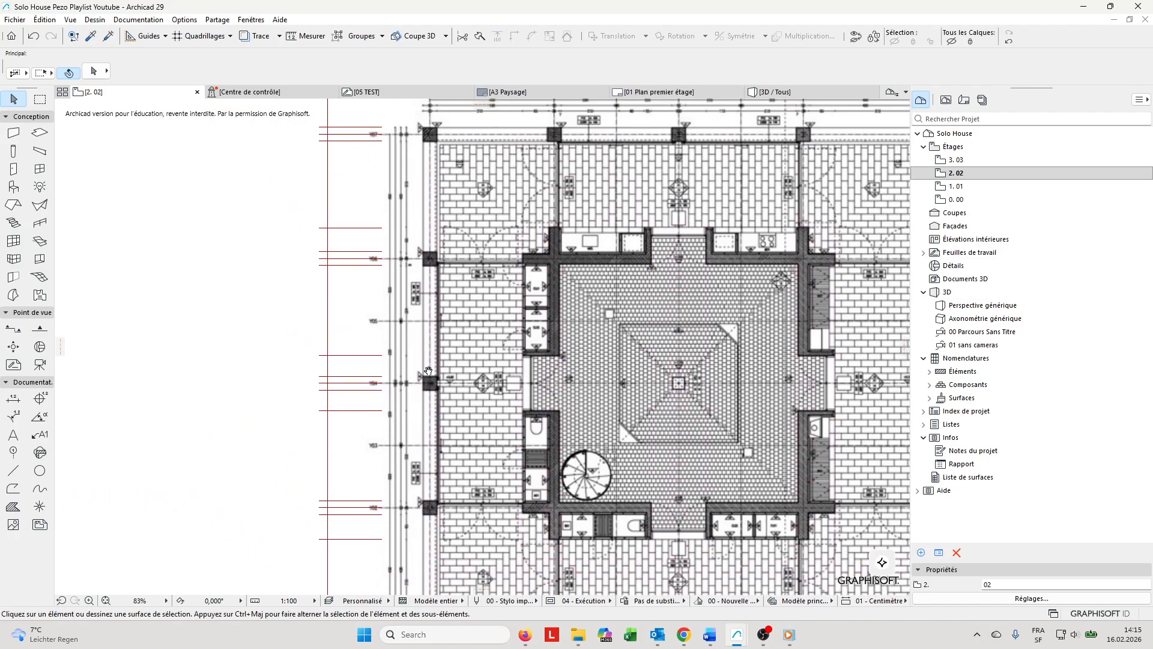
drag(487, 107, 358, 542)
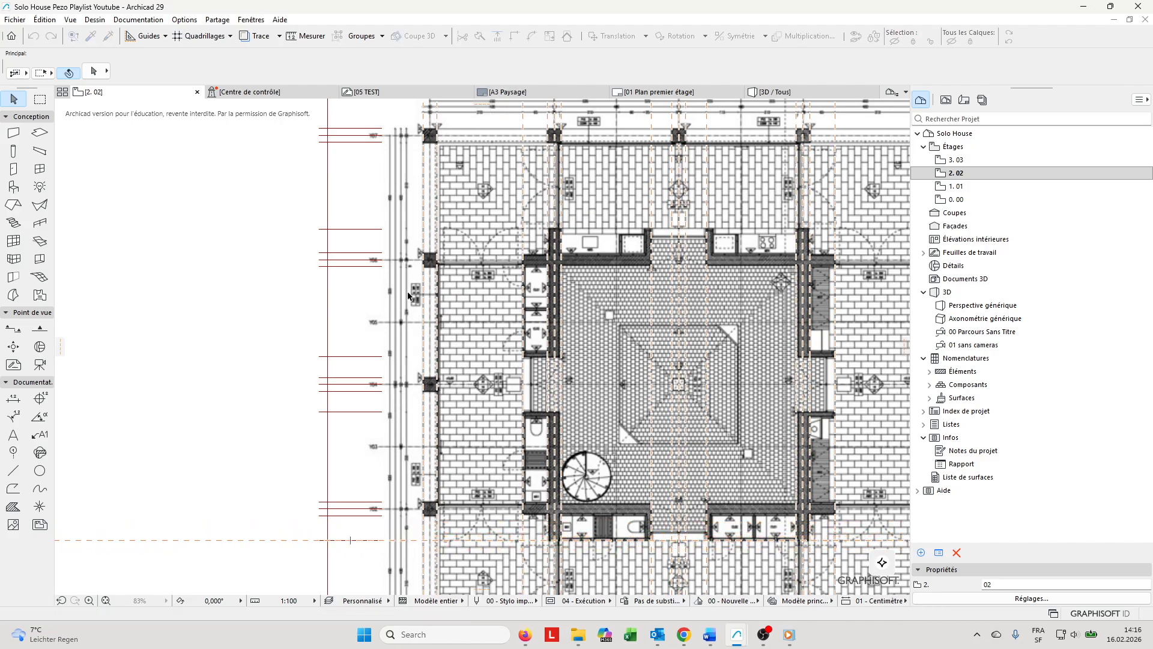
drag(482, 107, 343, 513)
Place horizontal guide lines through the upper wall marker and the three column markers just below it beside the plan
drag(482, 105, 358, 232)
drag(482, 107, 351, 253)
middle_drag(437, 431, 443, 383)
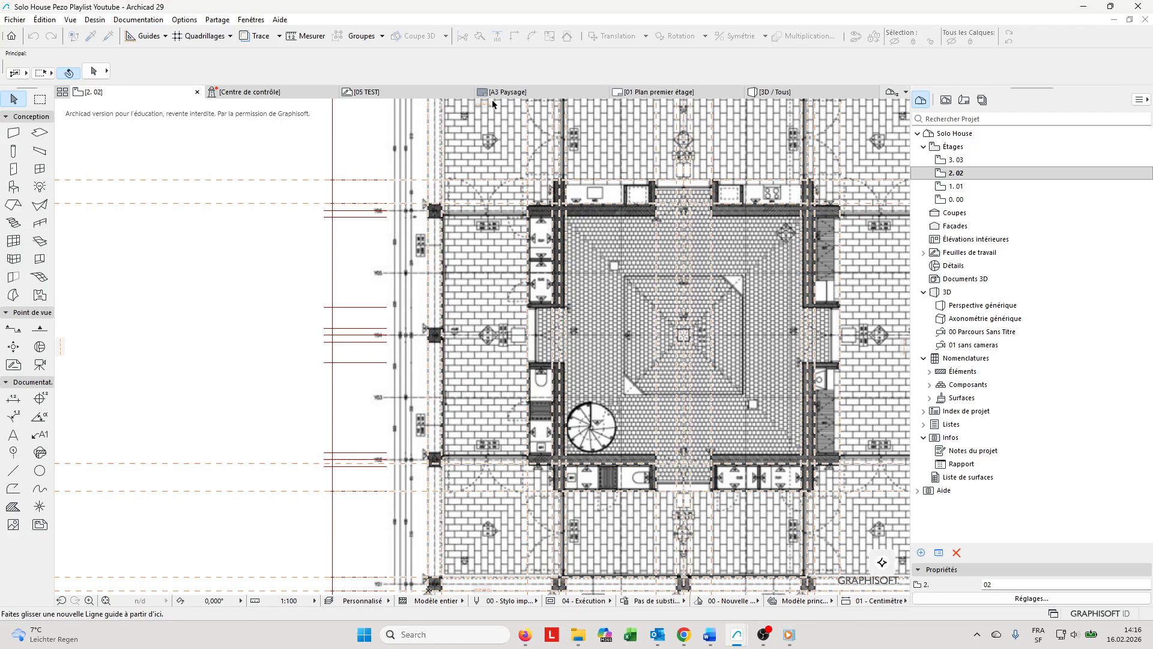
drag(482, 106, 365, 212)
drag(484, 107, 363, 218)
Place horizontal guide lines through the side markers around axis Y04, including the wall markers above and below it
drag(484, 107, 357, 307)
drag(484, 106, 357, 329)
drag(484, 106, 355, 335)
drag(486, 104, 353, 365)
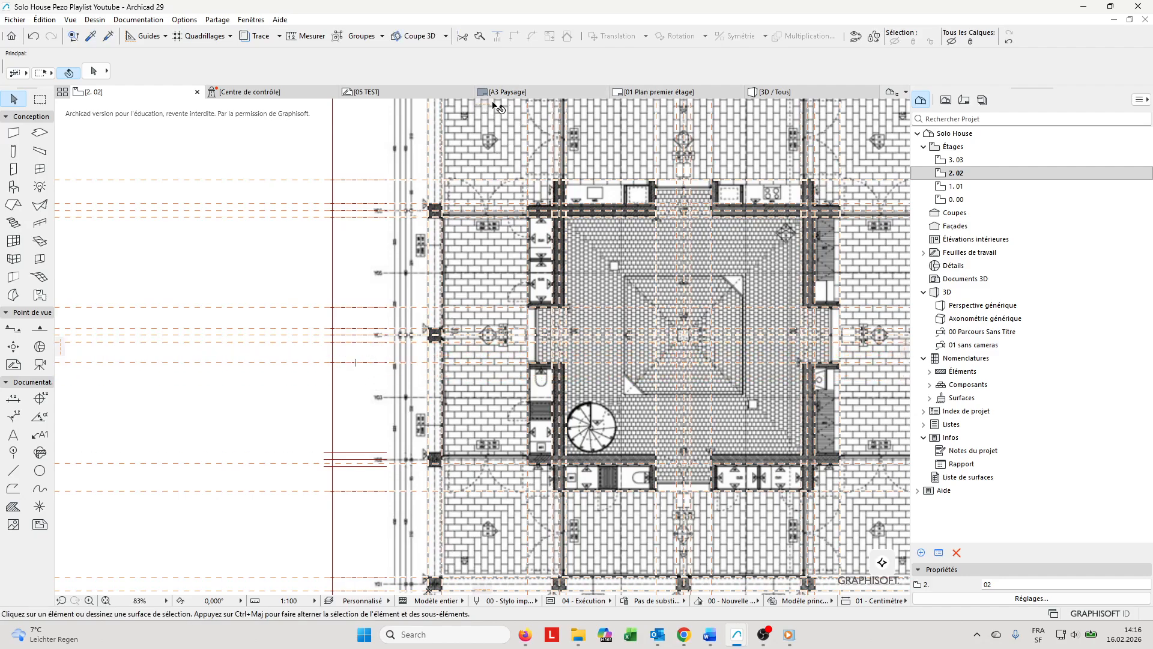
Add a guide line on the upper Y02 marker, erase the misplaced one and place another on the lower Y02 marker
drag(486, 106, 357, 455)
scroll(327, 477, up, 3)
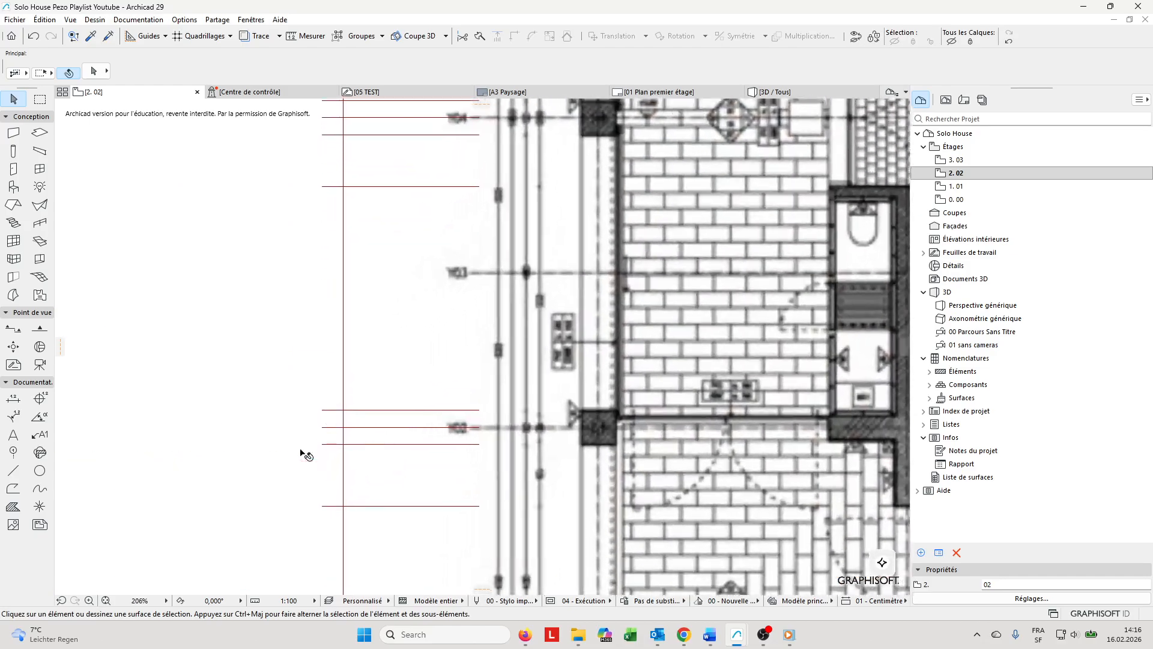
scroll(334, 450, up, 2)
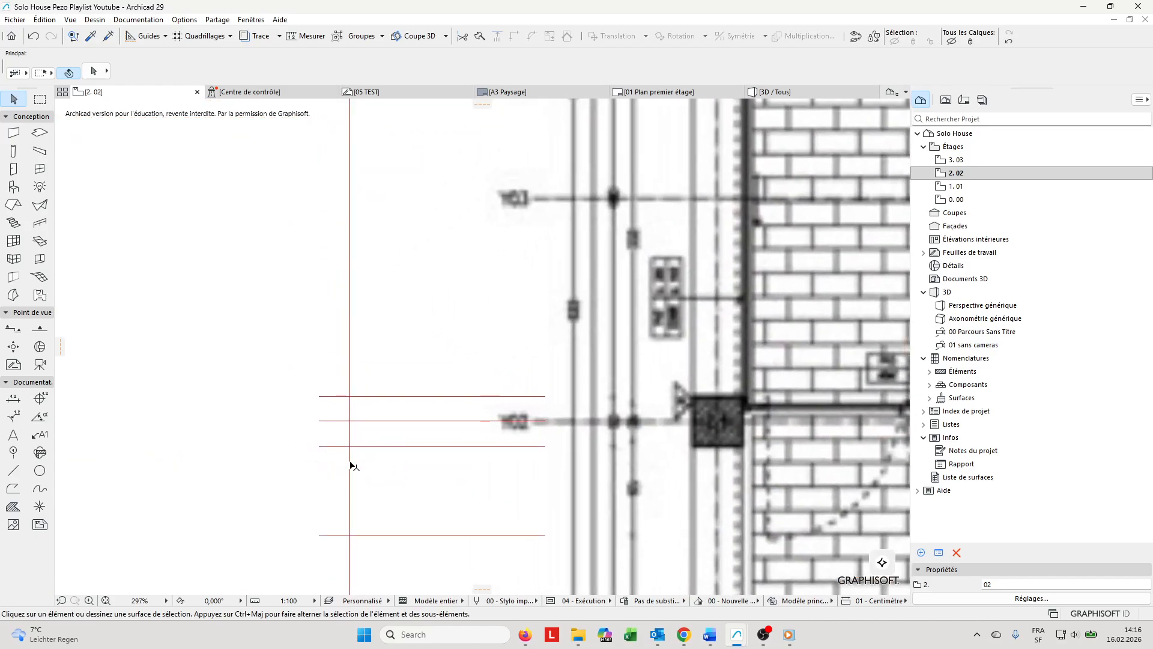
click(156, 38)
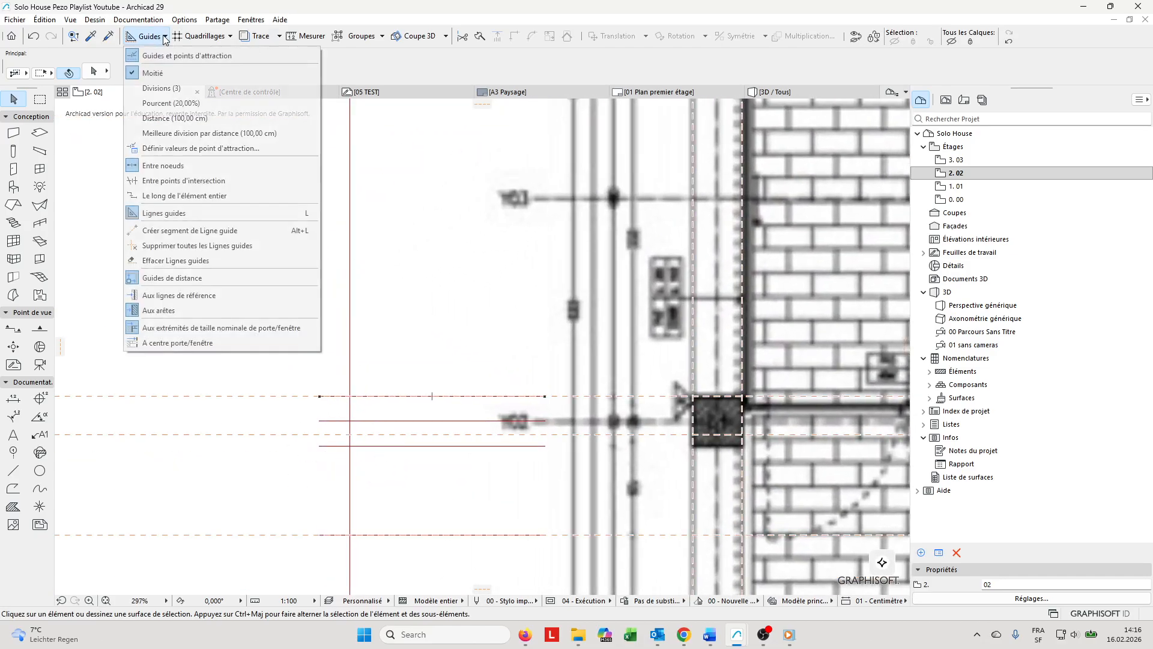
click(170, 262)
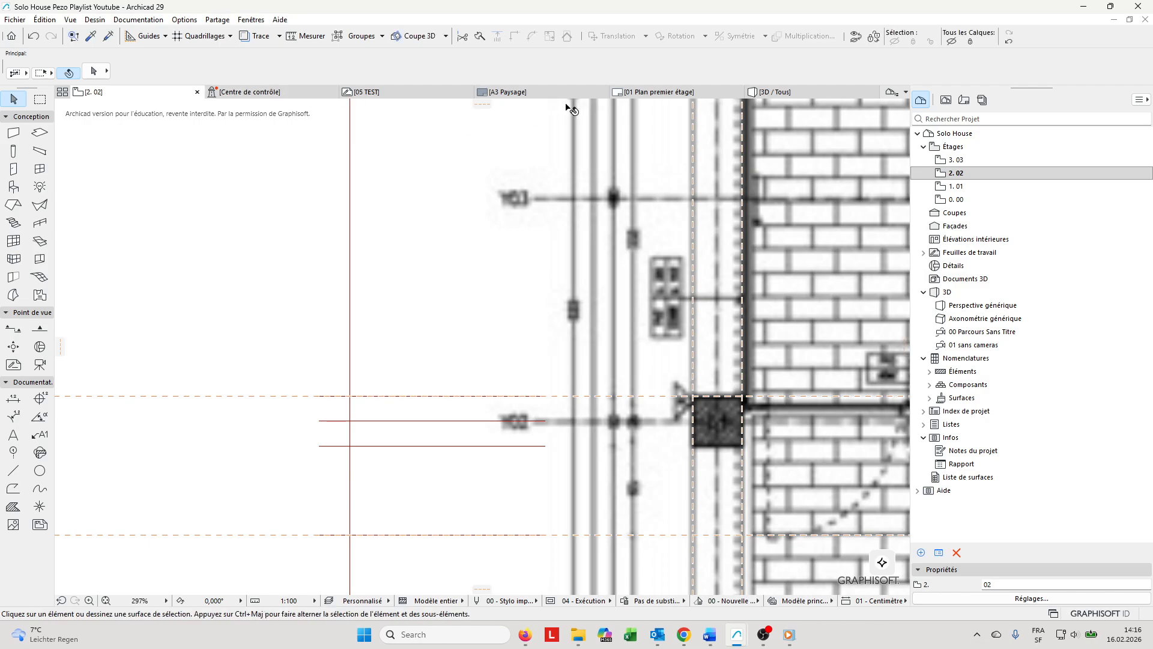
drag(480, 102, 449, 446)
Select the detailed floor plan image and hide its layer, 00_2d reference image
scroll(490, 334, down, 10)
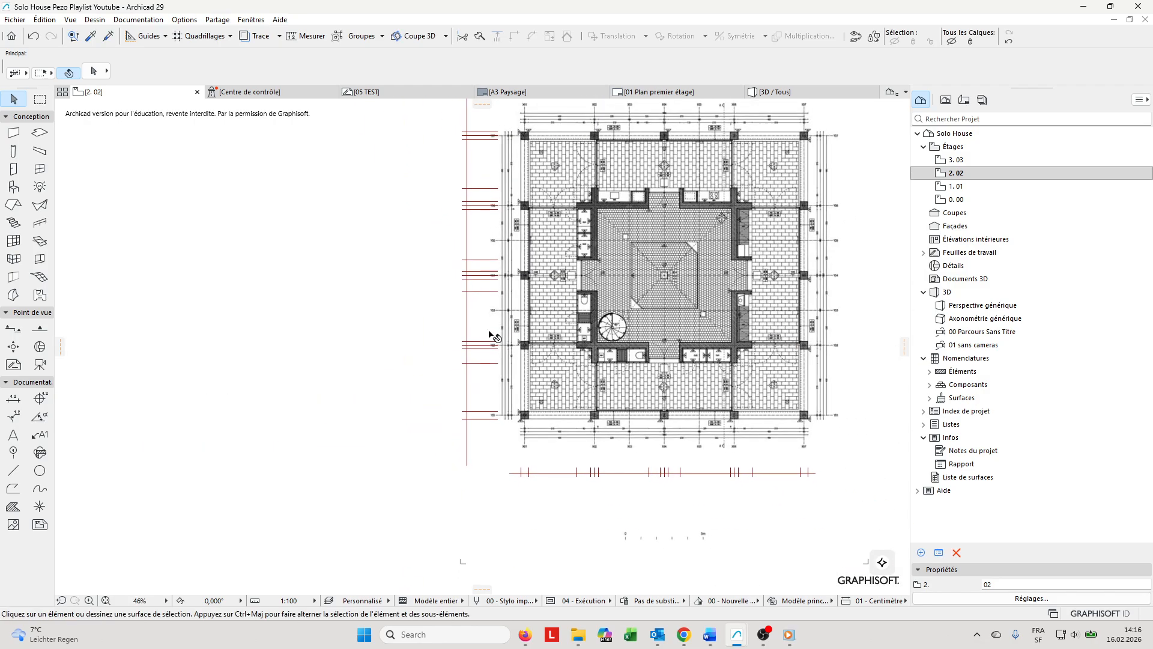
middle_drag(654, 331, 543, 374)
scroll(544, 374, up, 1)
scroll(547, 375, up, 1)
click(619, 333)
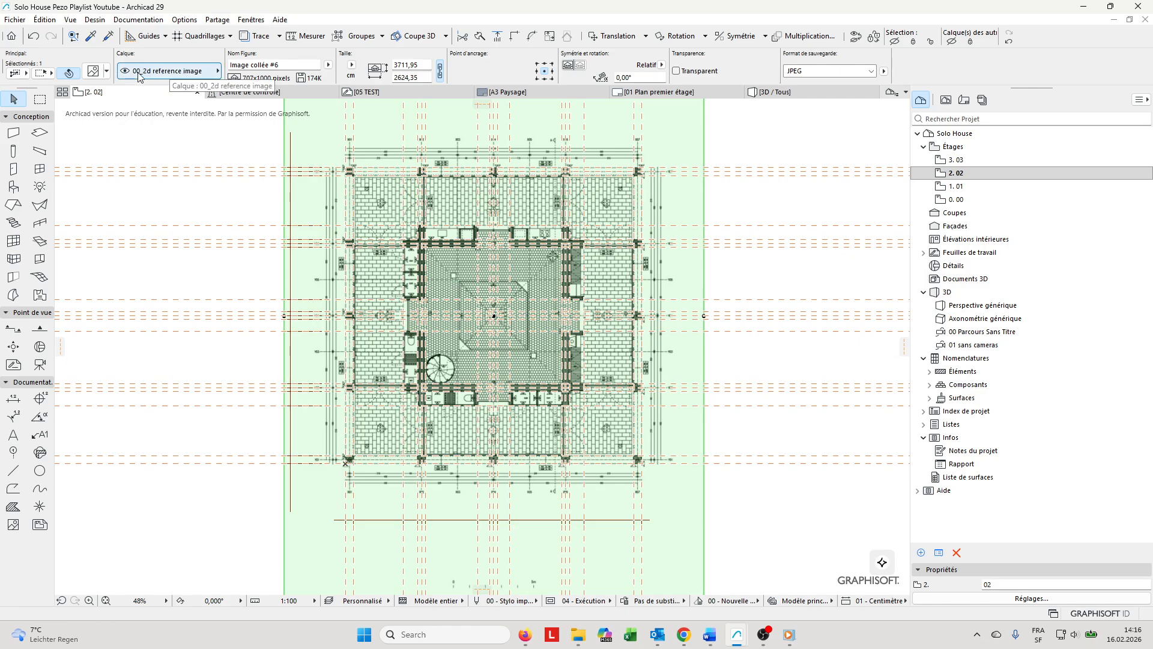
scroll(610, 238, down, 5)
middle_drag(668, 109, 614, 283)
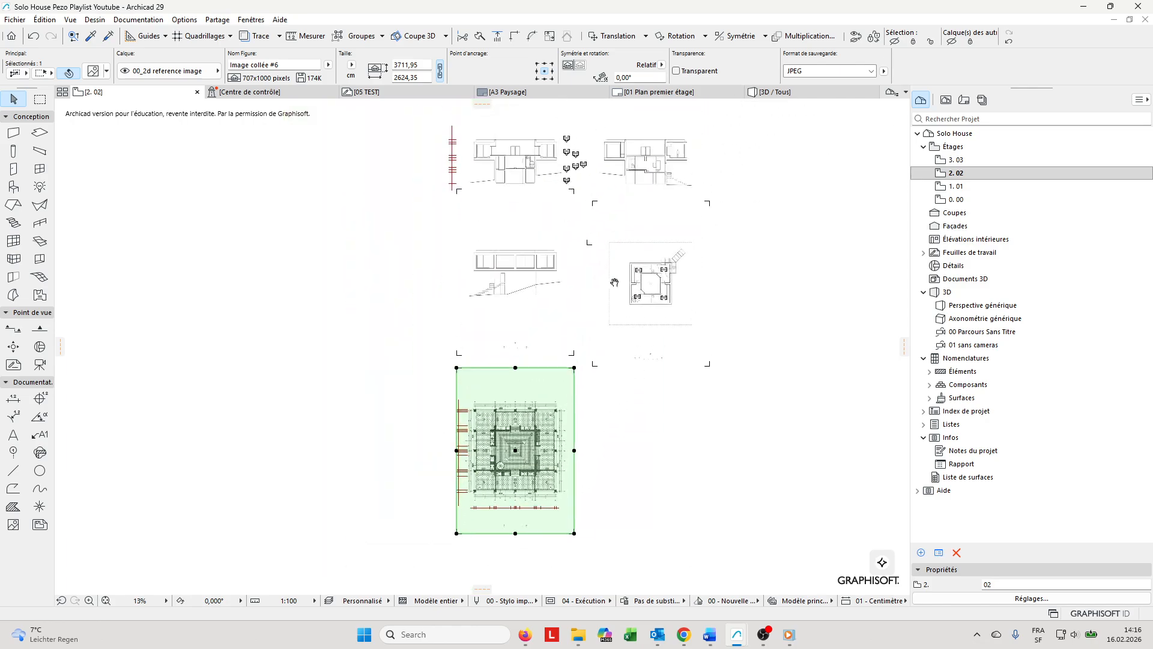
scroll(518, 477, up, 3)
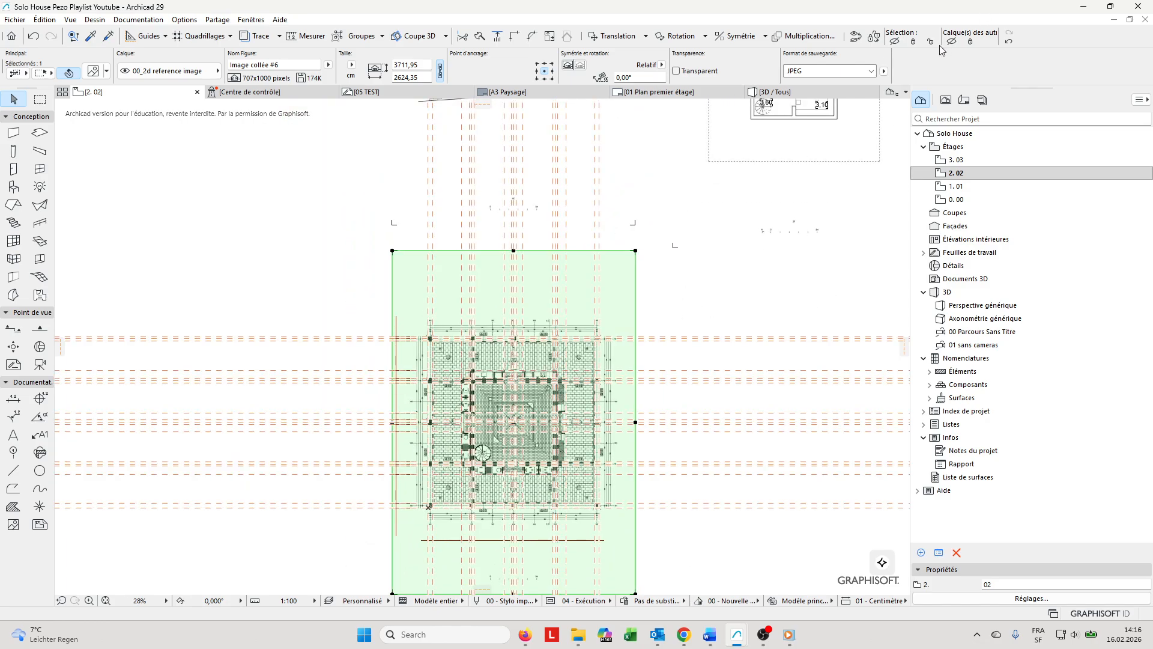
click(893, 43)
Select all the red marker lines around the guide grid and delete them
middle_drag(524, 282, 523, 207)
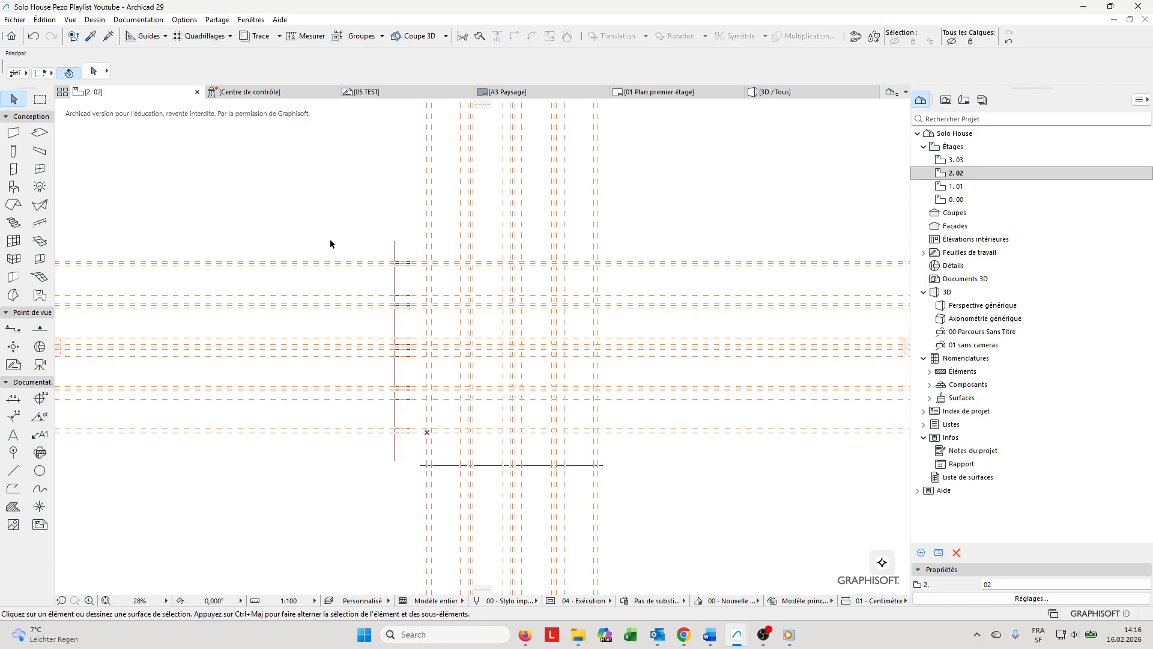
drag(301, 204, 663, 515)
scroll(471, 483, up, 2)
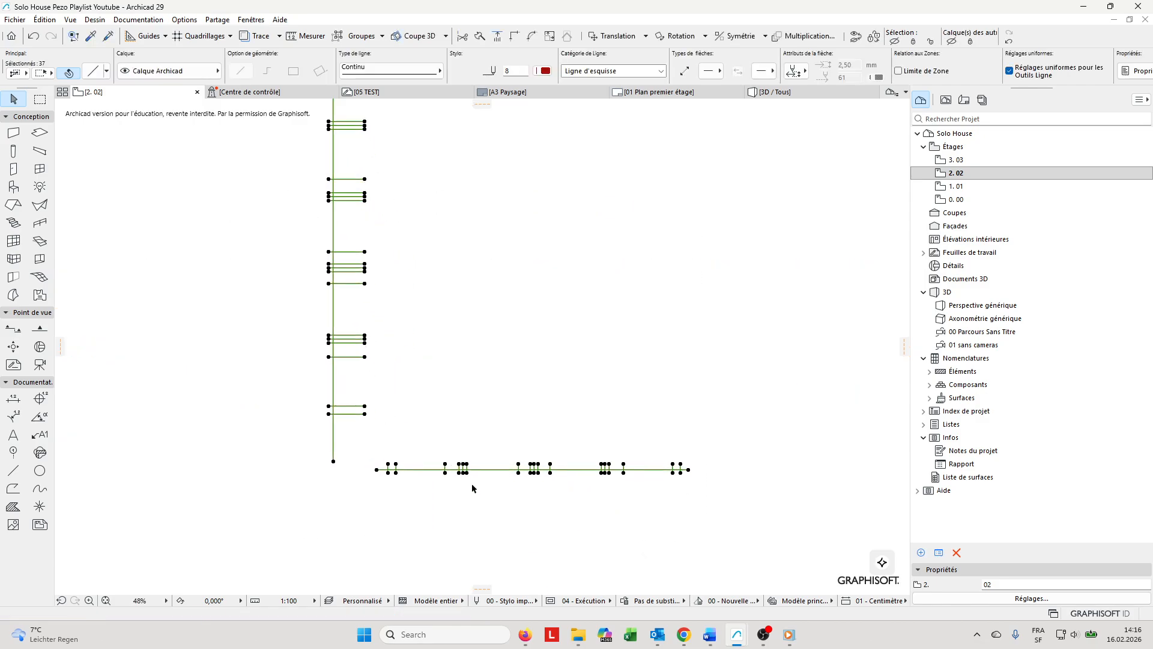
key(Delete)
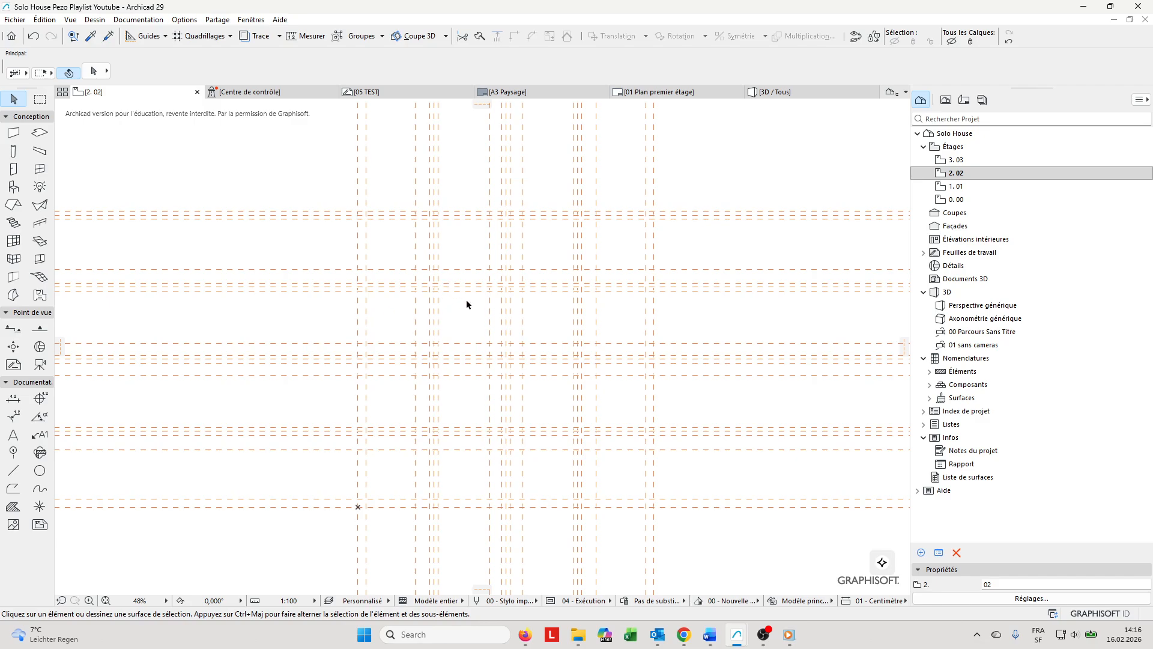
scroll(498, 335, down, 2)
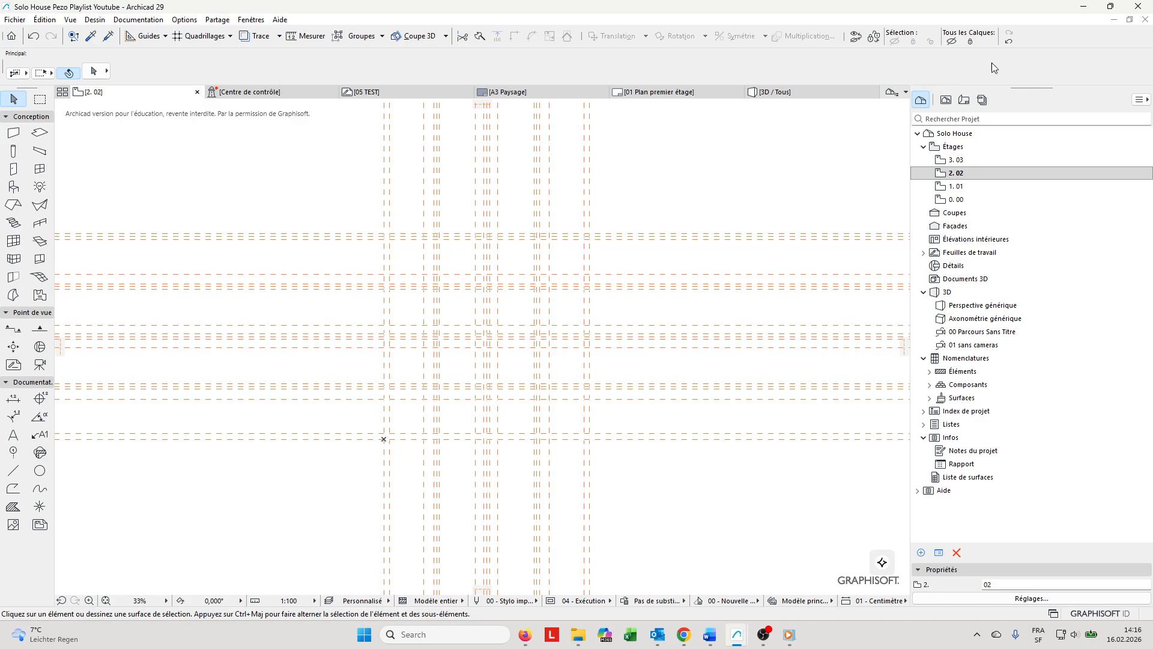
Make the hidden 2D reference image layer visible again and check the guide lines over the floor plan
click(1010, 42)
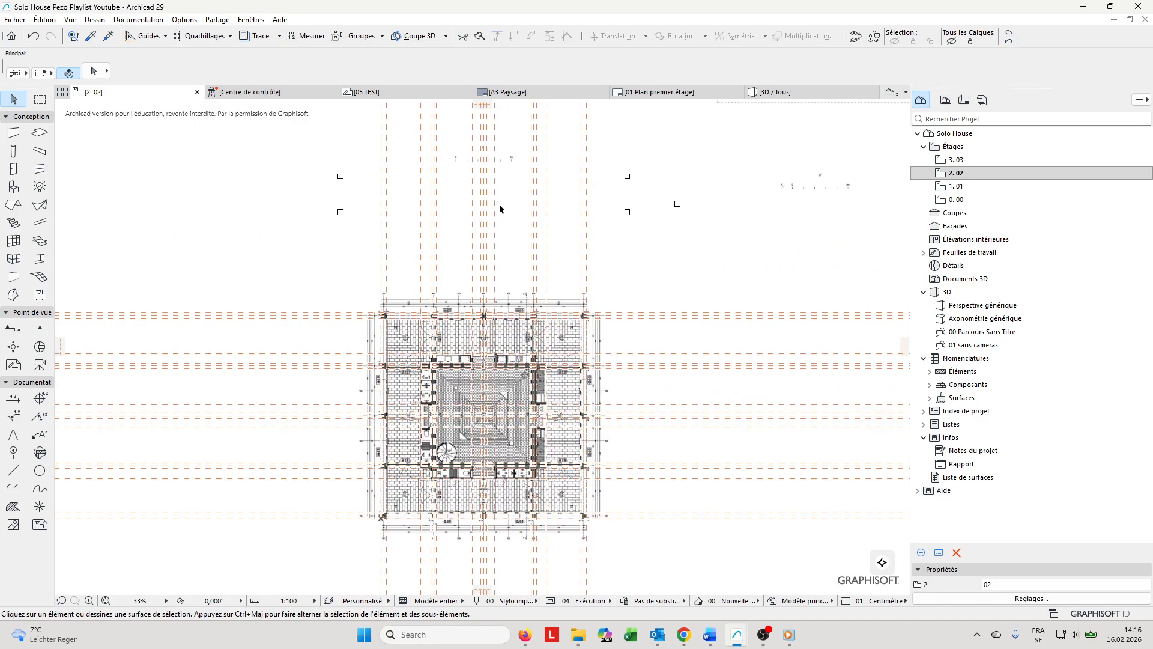
middle_drag(500, 209, 494, 384)
scroll(490, 406, down, 2)
middle_drag(522, 464, 529, 300)
scroll(452, 372, up, 3)
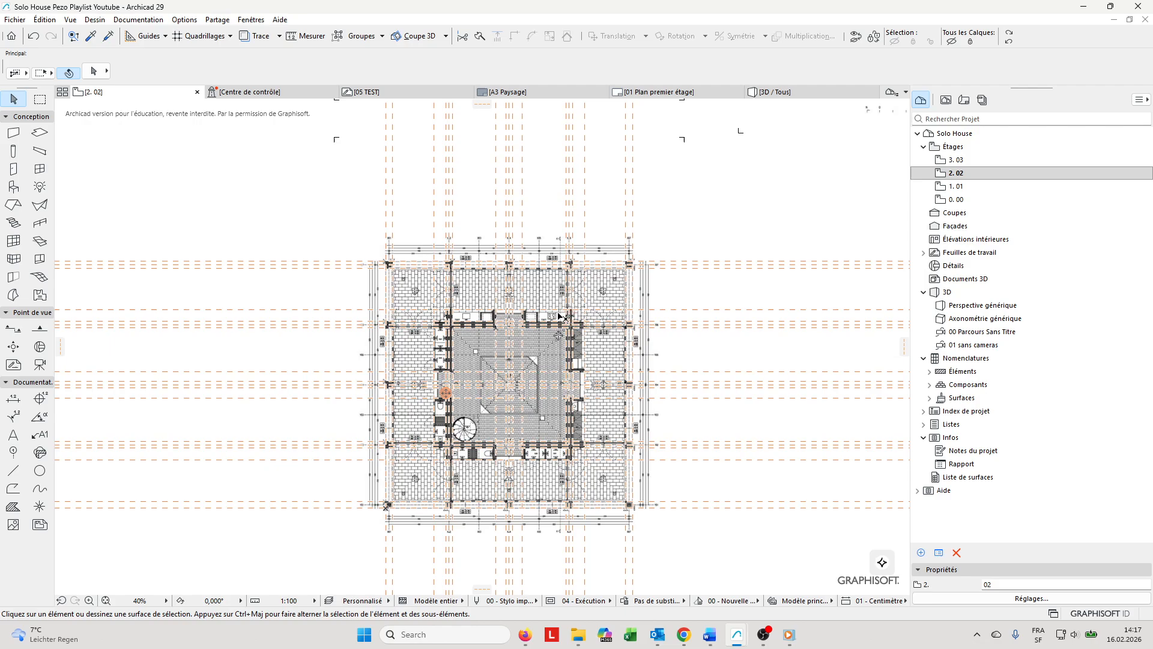
Open storey 01 and examine its reference plan with the guide lines
click(961, 189)
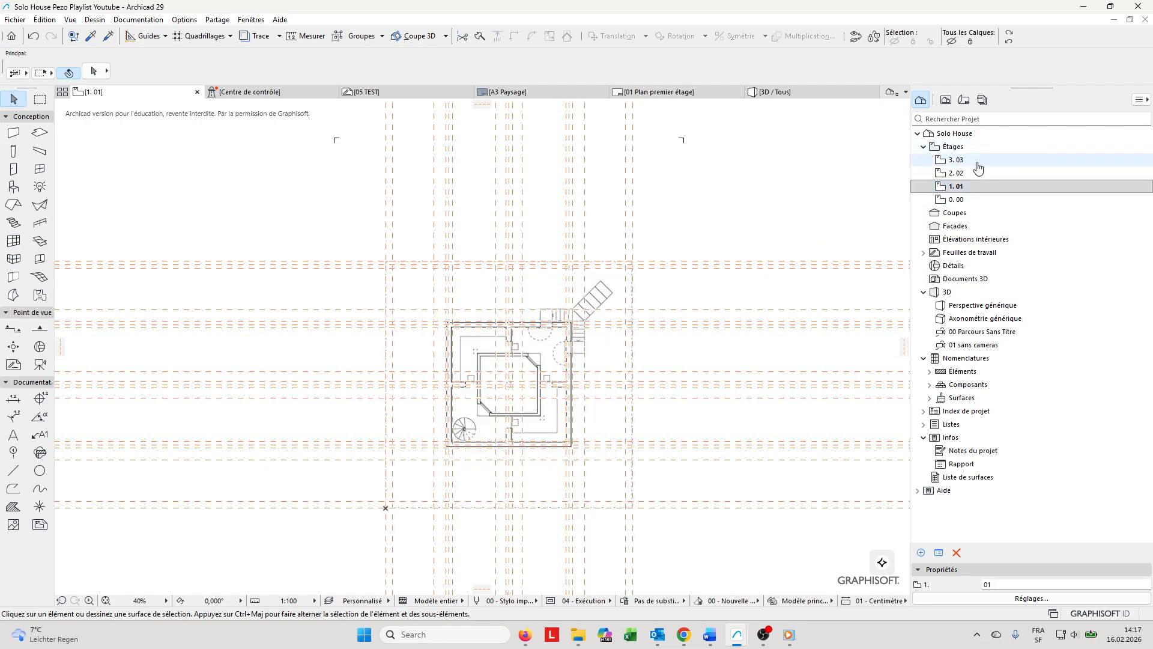
scroll(521, 431, up, 1)
scroll(521, 432, up, 3)
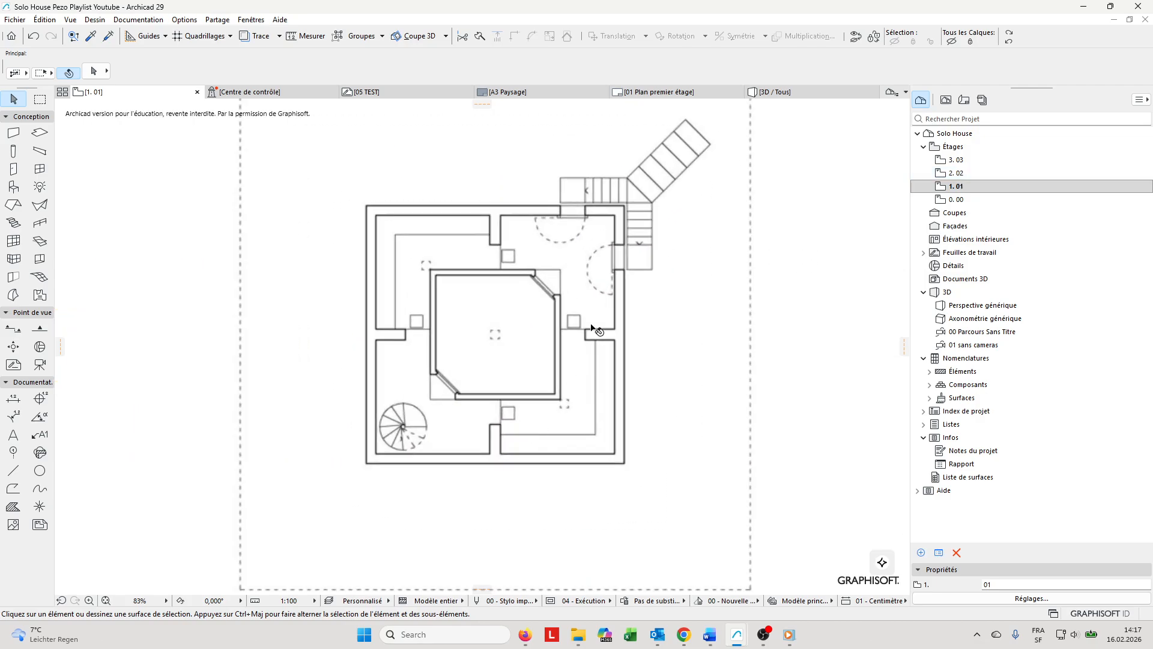
Check the whole reference image on storey 01 against the guide lines and leave it unselected
click(505, 175)
scroll(409, 271, down, 3)
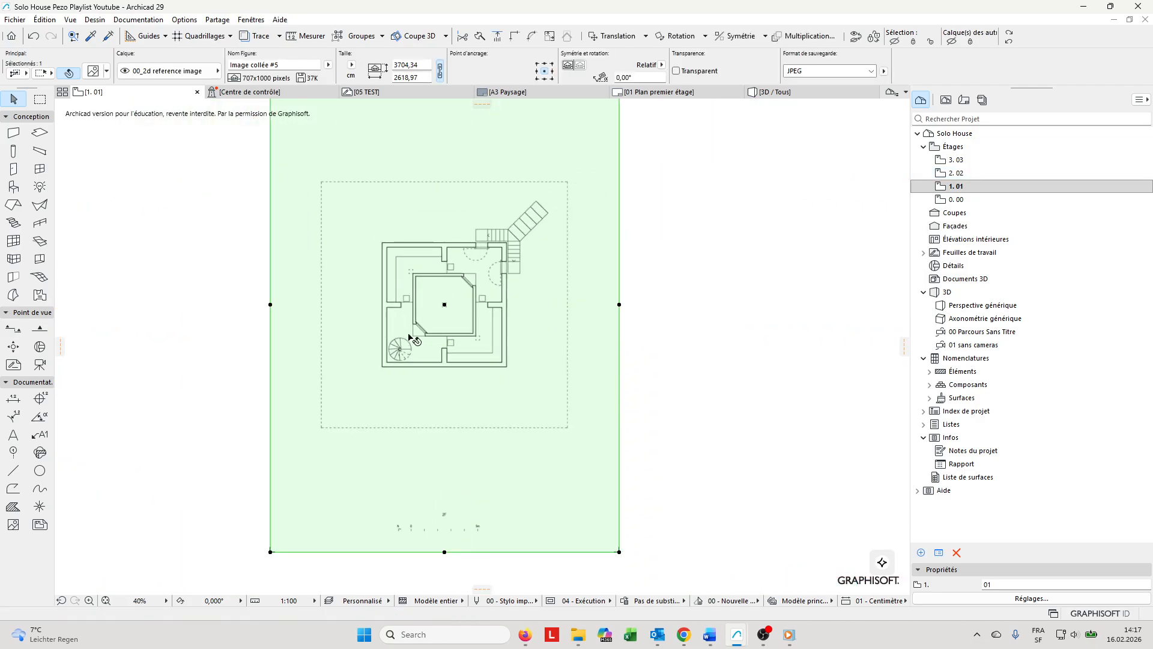
click(672, 474)
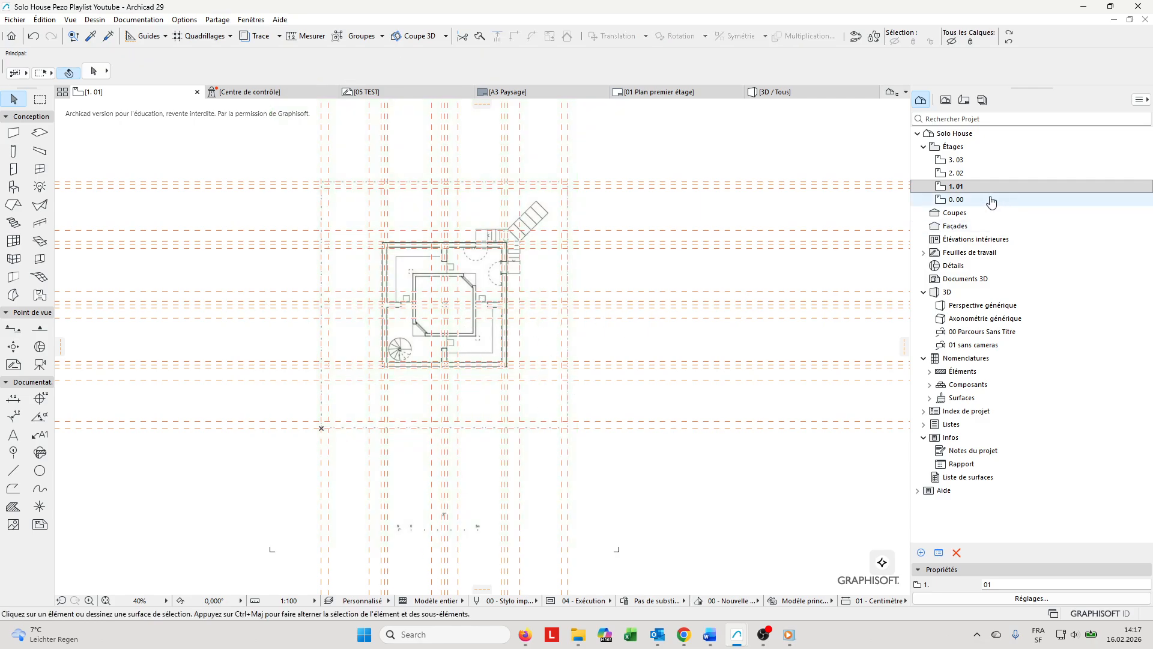
Open storey 02 and find the section drawing with the level markers above the floor plan
click(966, 173)
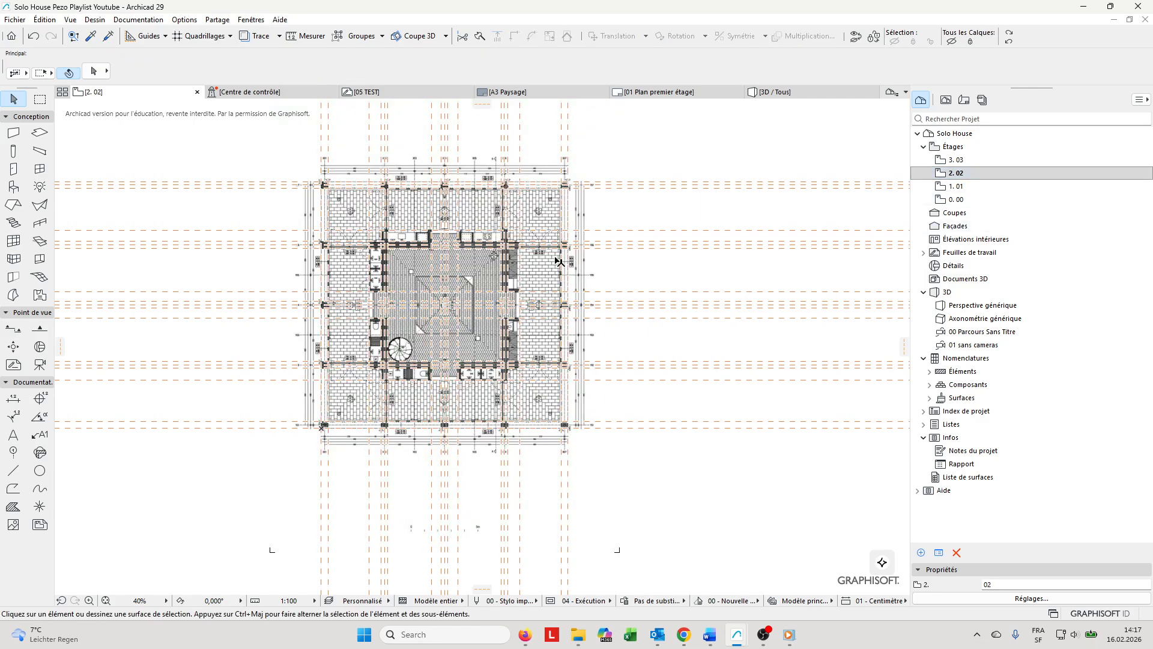
middle_drag(560, 240, 612, 552)
middle_drag(515, 125, 502, 349)
scroll(501, 350, down, 3)
middle_drag(510, 262, 485, 420)
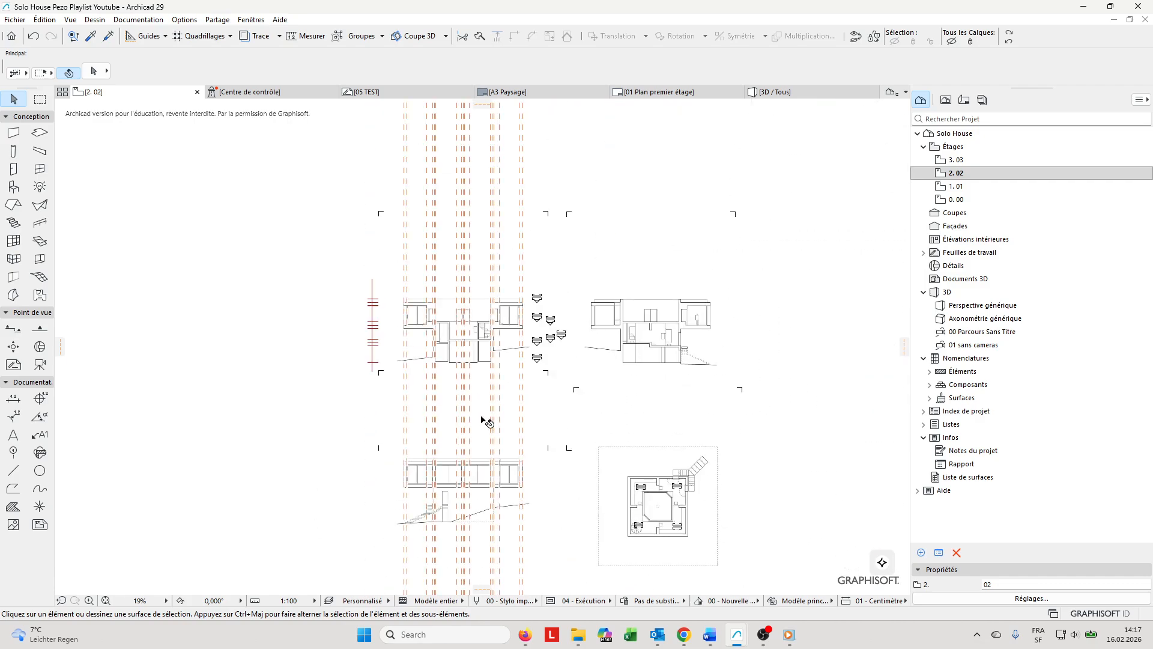
scroll(445, 332, up, 3)
scroll(403, 366, up, 1)
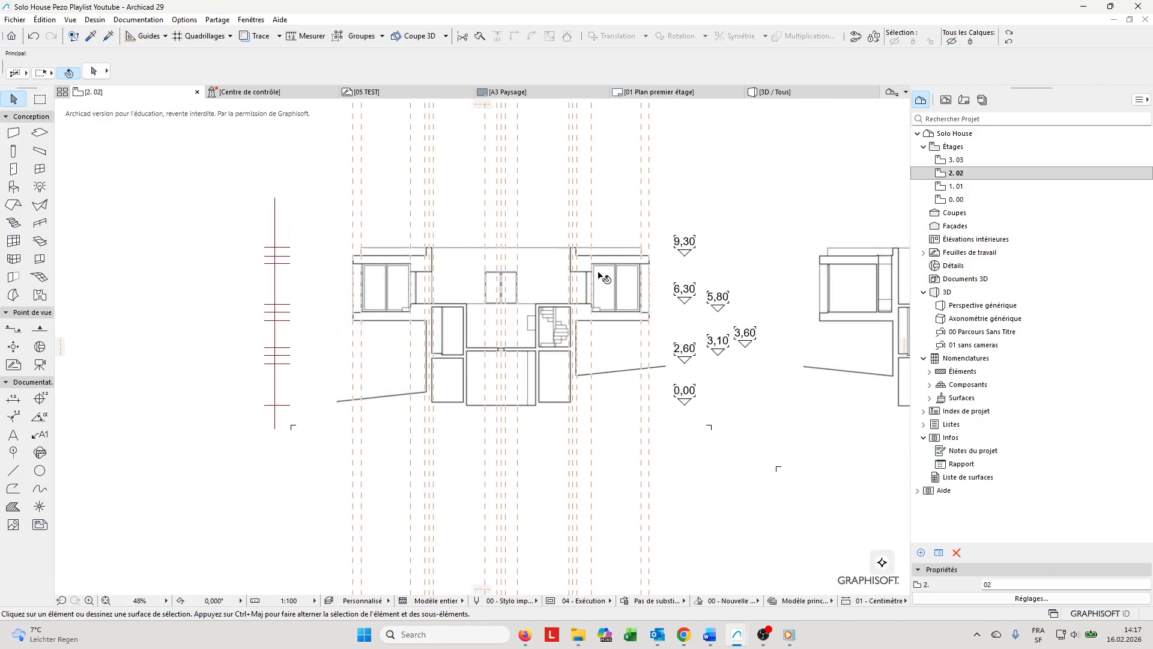
scroll(514, 379, up, 2)
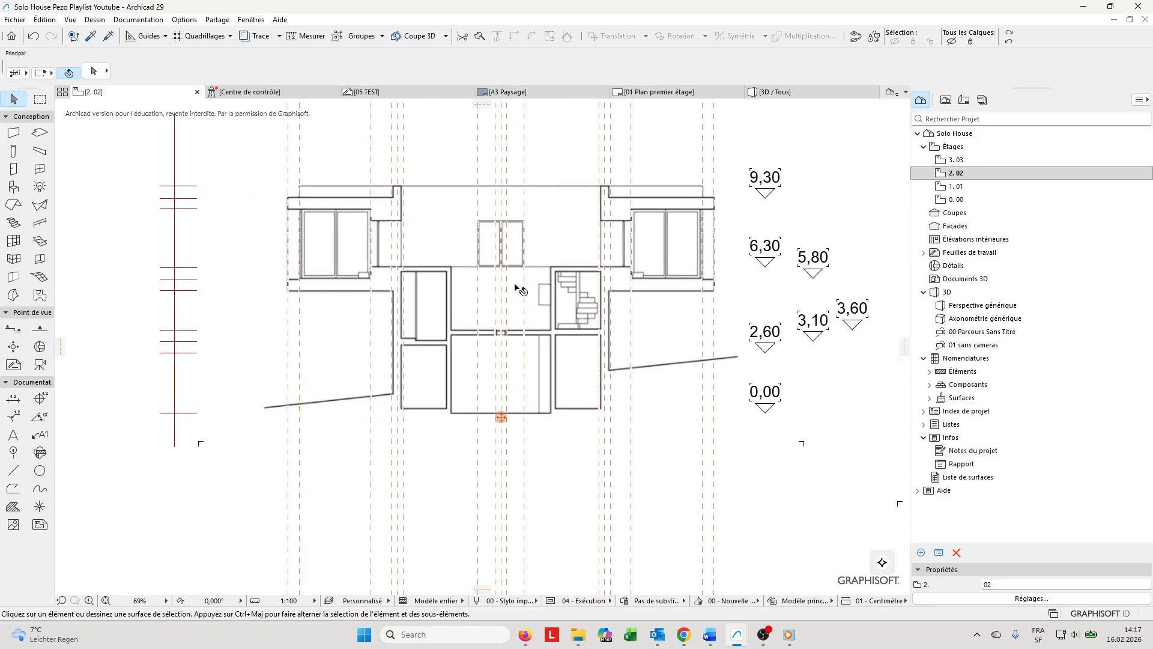
Hide the guide lines and examine the section drawings, their level markers and the red level scale
key(l)
middle_drag(599, 317, 554, 346)
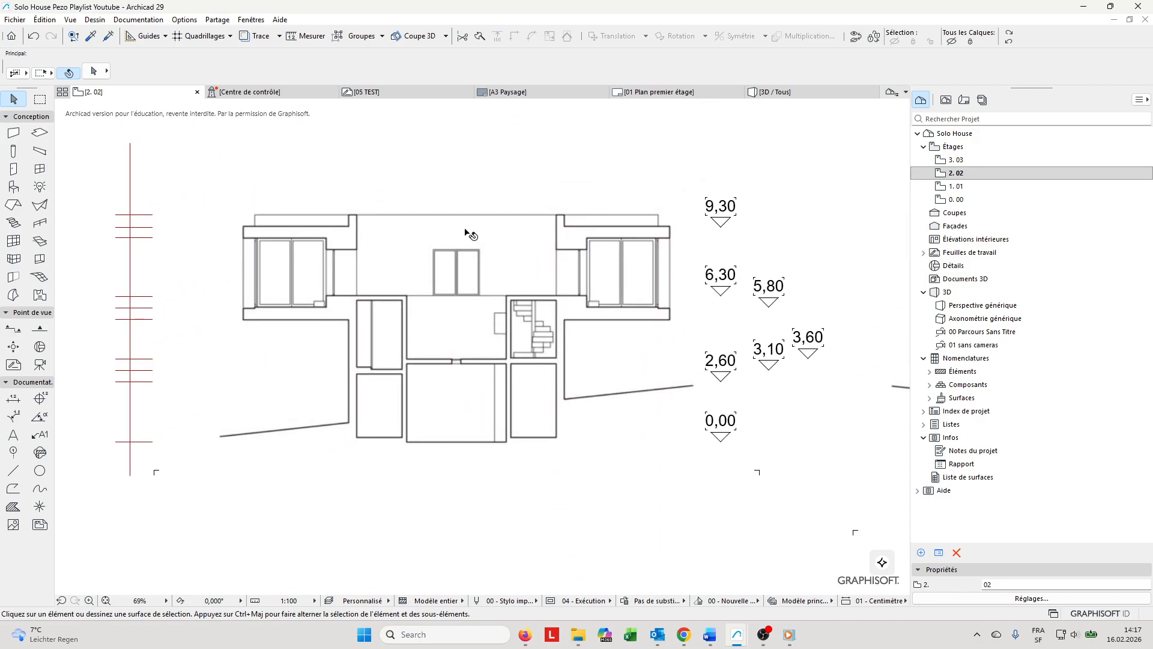
middle_drag(808, 408, 618, 397)
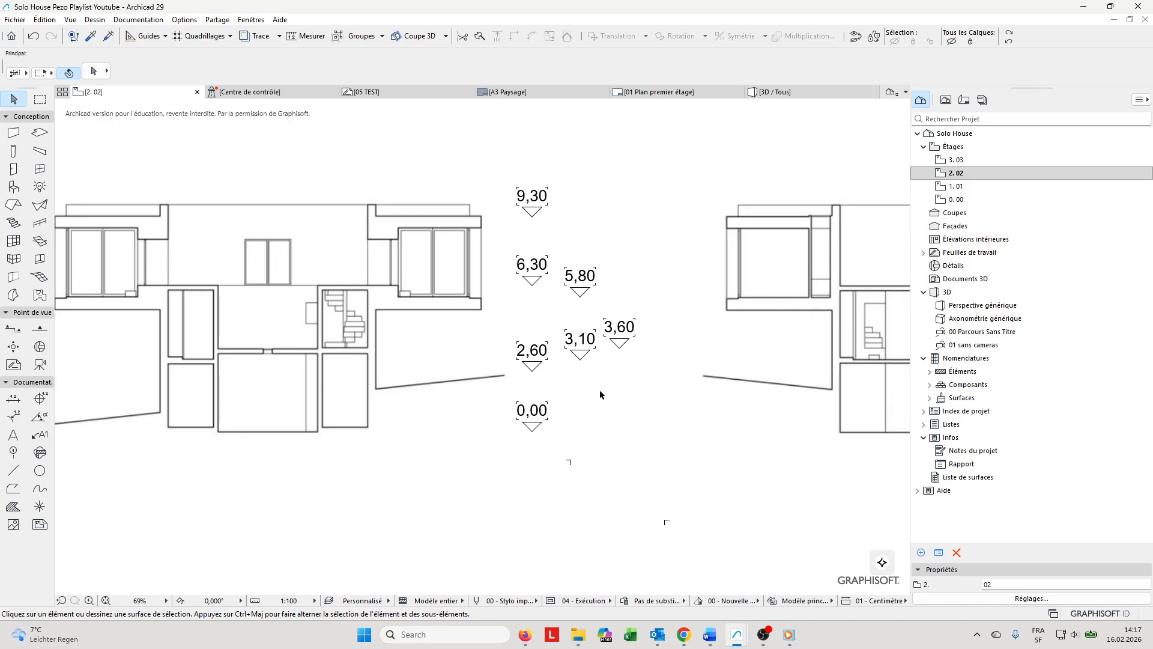
scroll(602, 394, down, 1)
middle_drag(154, 399, 457, 392)
scroll(461, 391, up, 2)
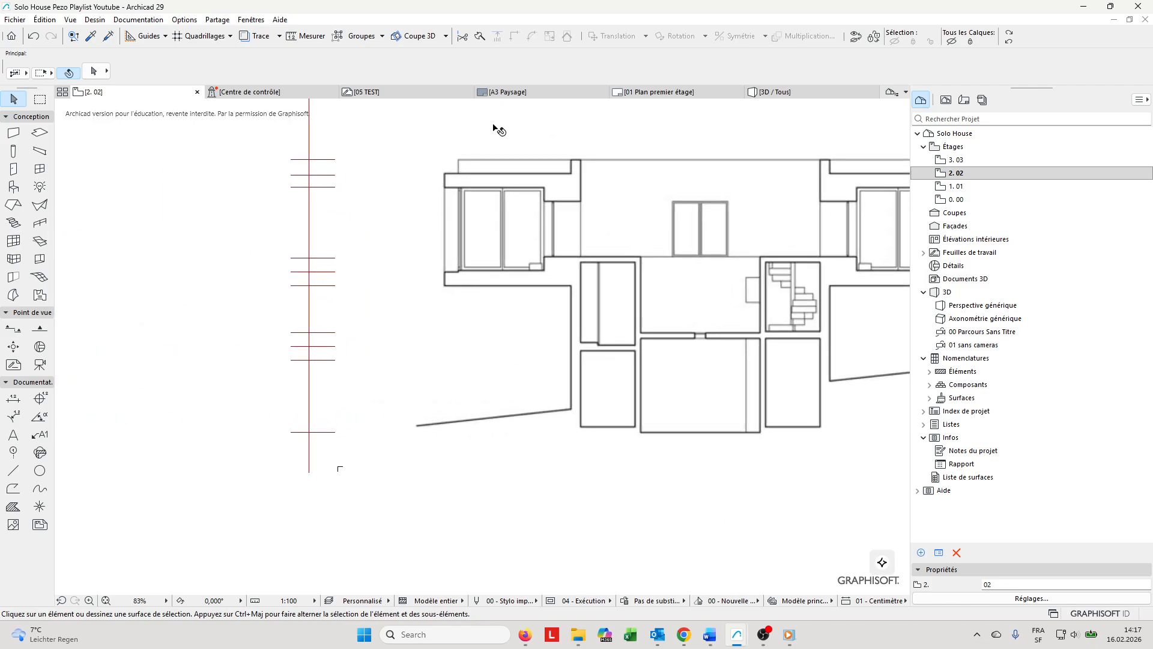
Show the guide lines again and place a horizontal guide line on the lowest mark of the red level scale, at level 0,00
key(l)
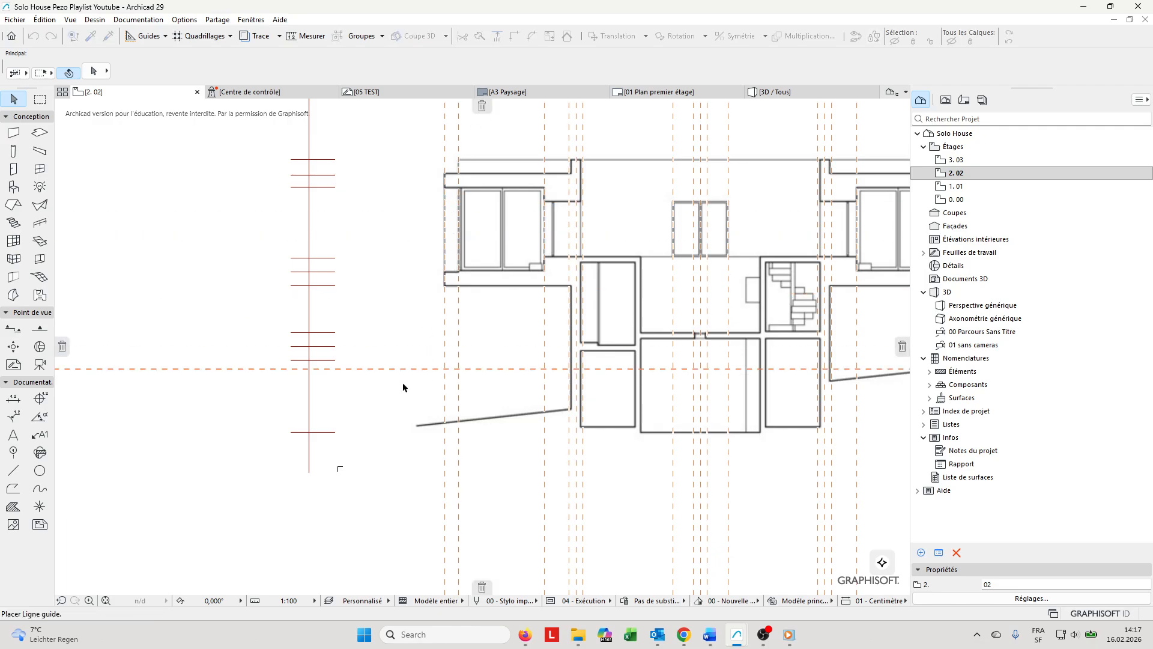
drag(328, 434, 328, 433)
middle_drag(841, 430, 377, 402)
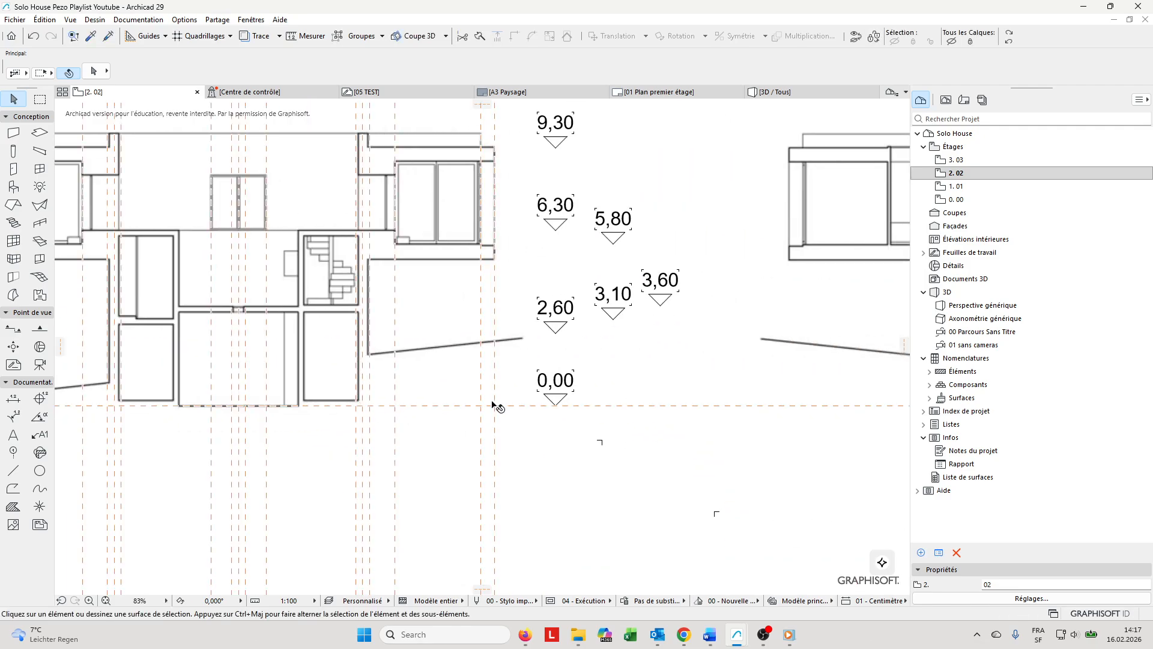
middle_drag(708, 400, 830, 397)
middle_drag(425, 384, 859, 446)
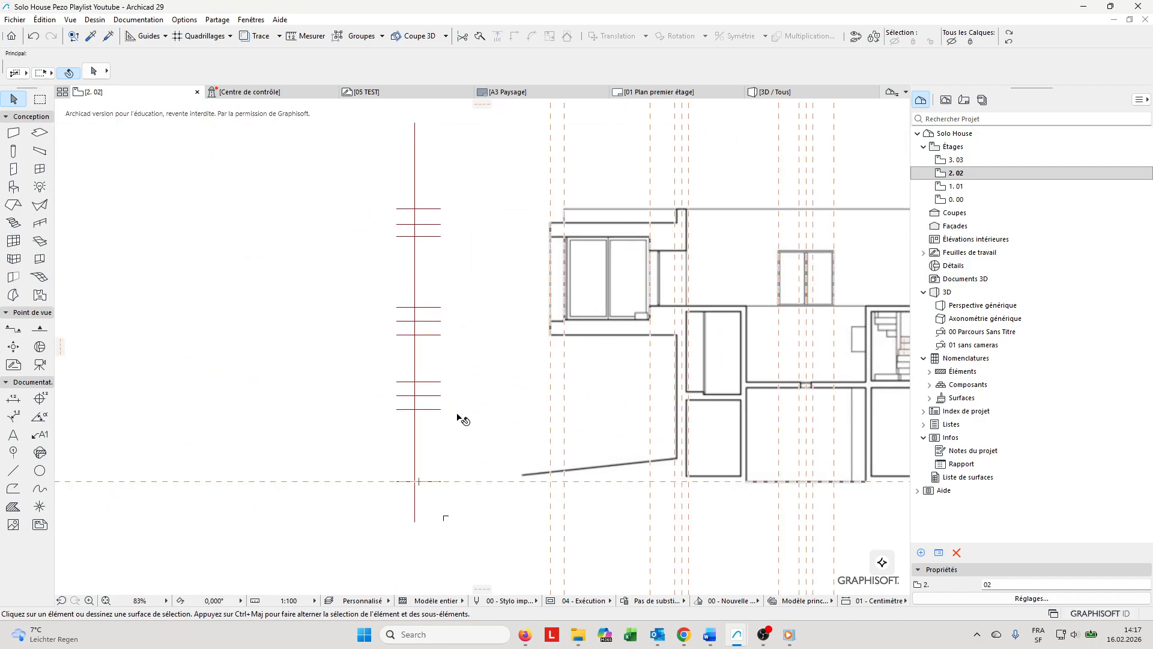
middle_drag(461, 417, 338, 397)
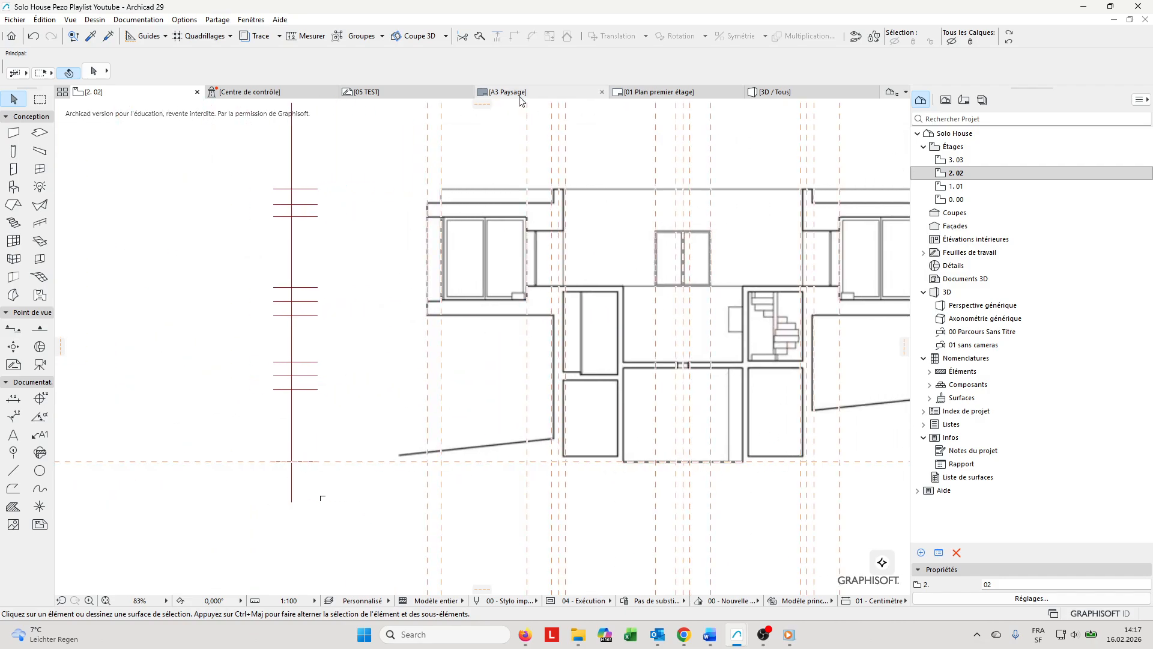
Place horizontal guide lines on the scale marks for levels 2,60, 3,10 and 3,60 and compare them with the second section
key(l)
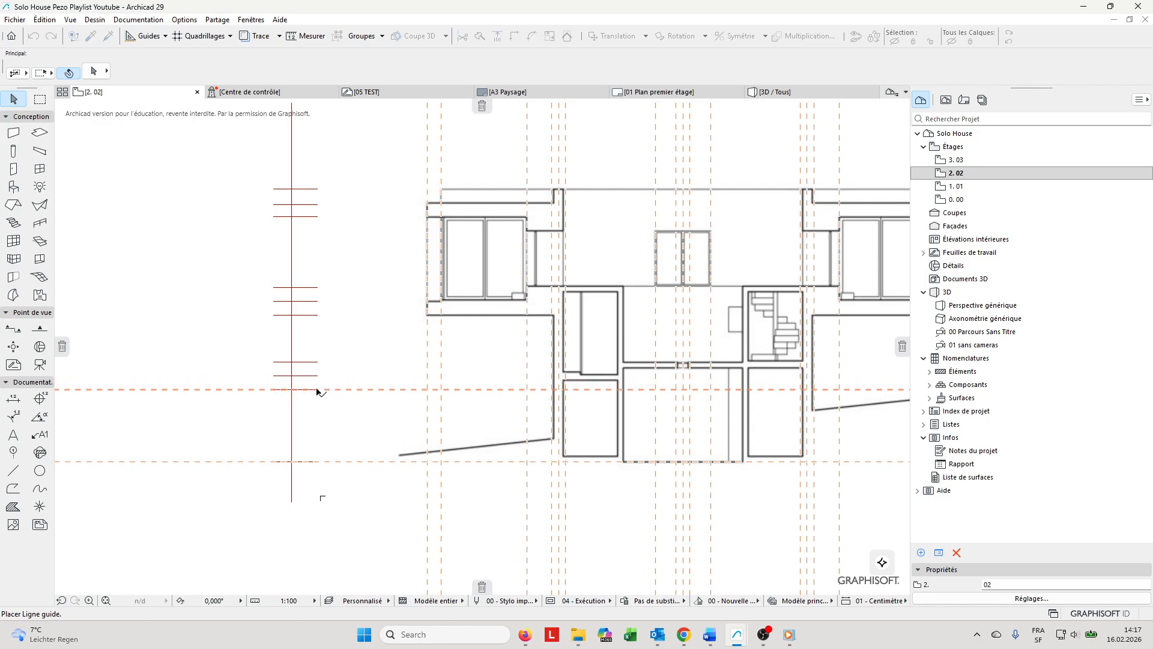
click(319, 392)
key(l)
click(318, 376)
key(l)
click(329, 362)
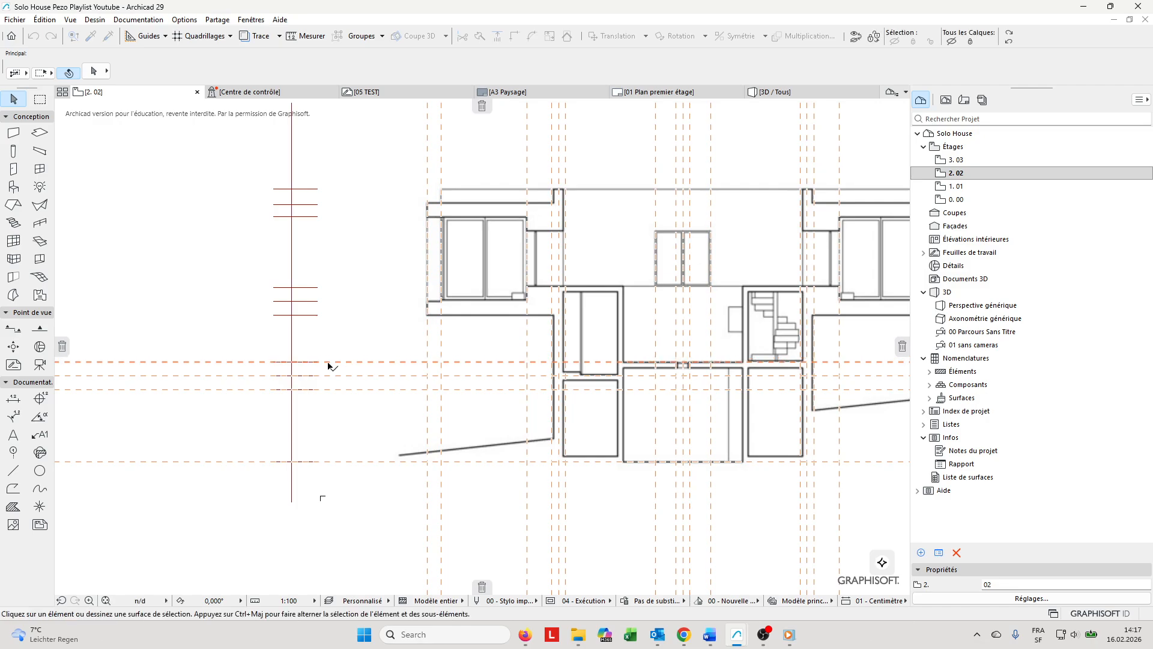
middle_drag(662, 467, 539, 463)
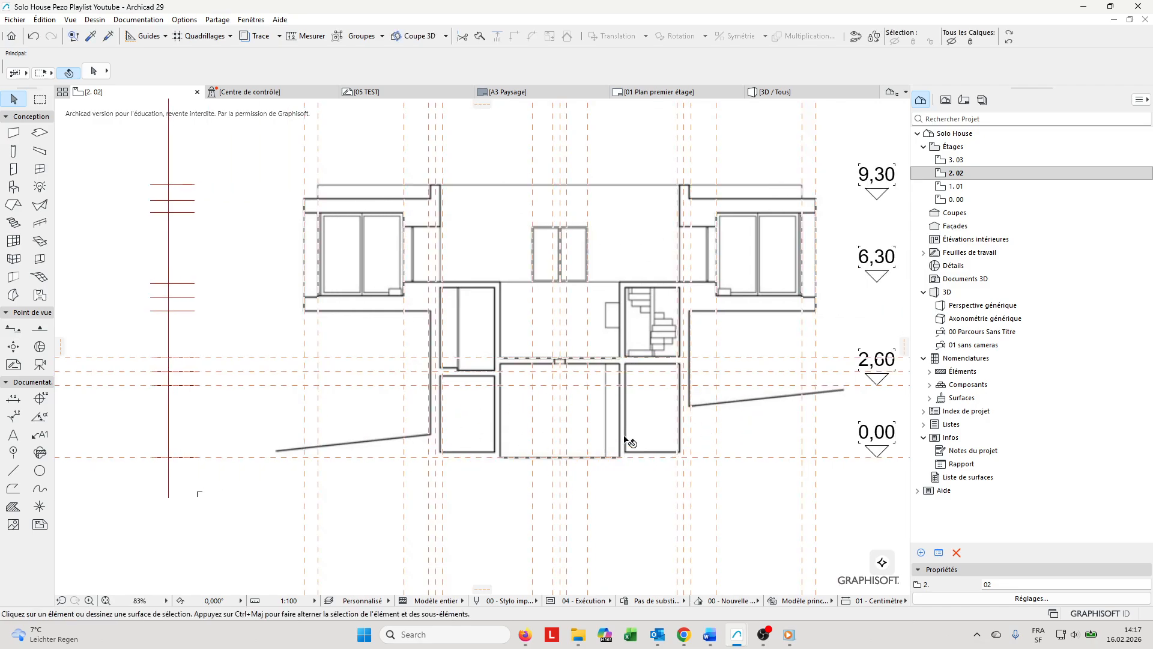
middle_drag(629, 443, 412, 432)
scroll(361, 396, down, 2)
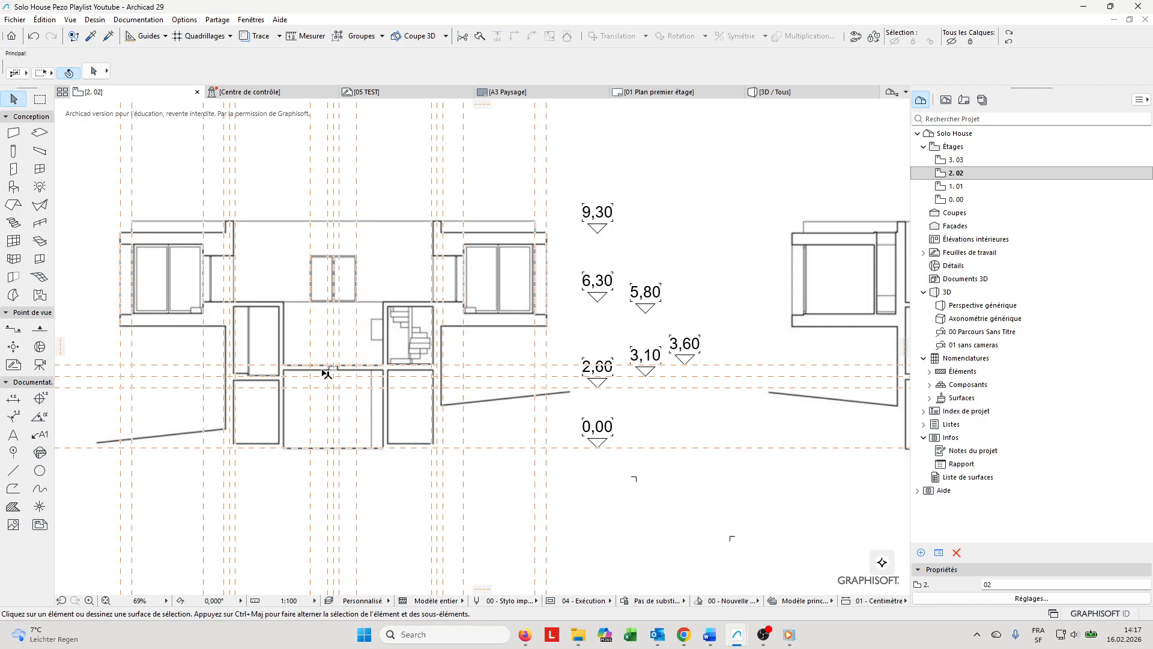
middle_drag(680, 376, 339, 375)
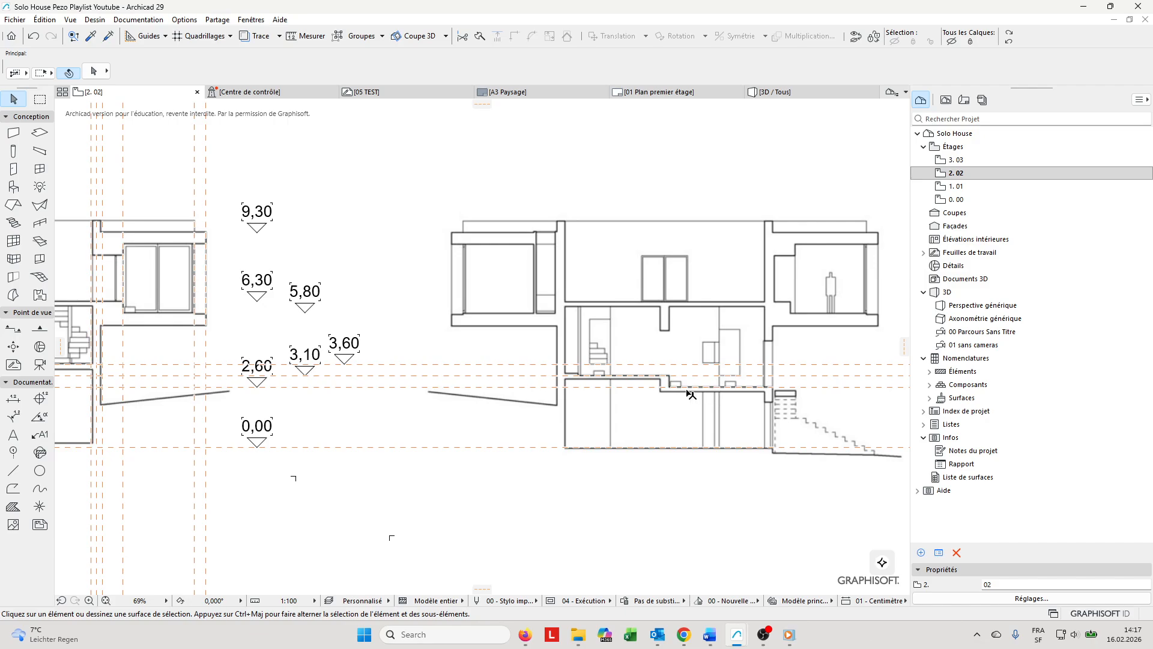
Place horizontal guide lines on the middle group of three marks of the red level scale
middle_drag(205, 371, 759, 388)
scroll(302, 367, up, 1)
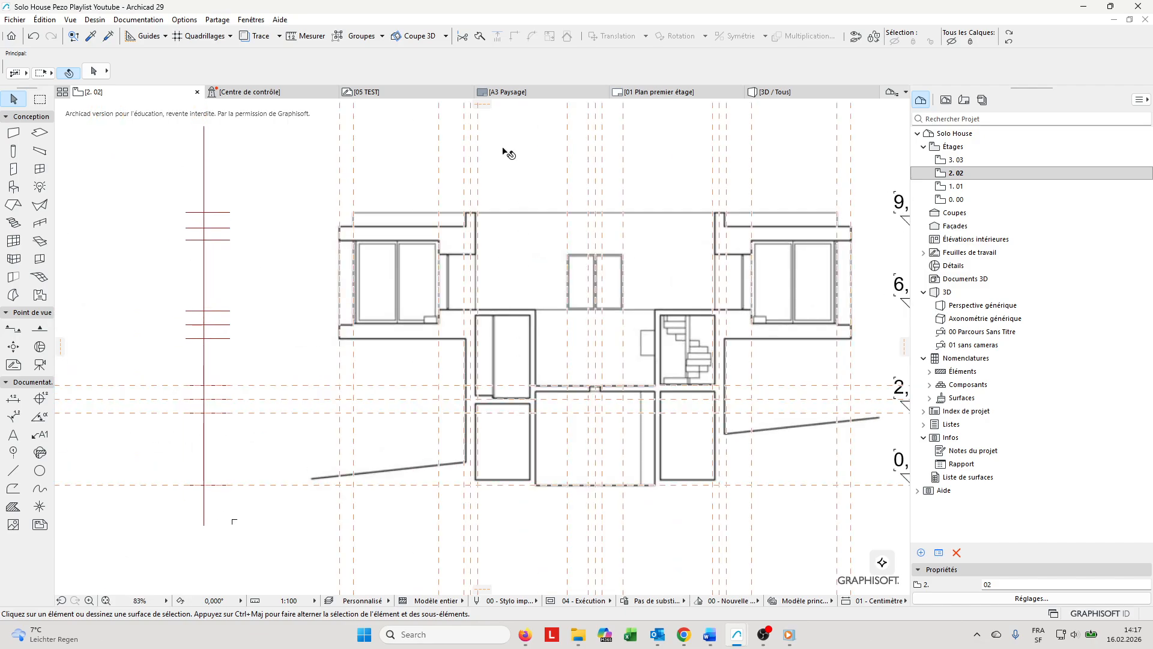
drag(482, 111, 230, 342)
drag(464, 111, 231, 326)
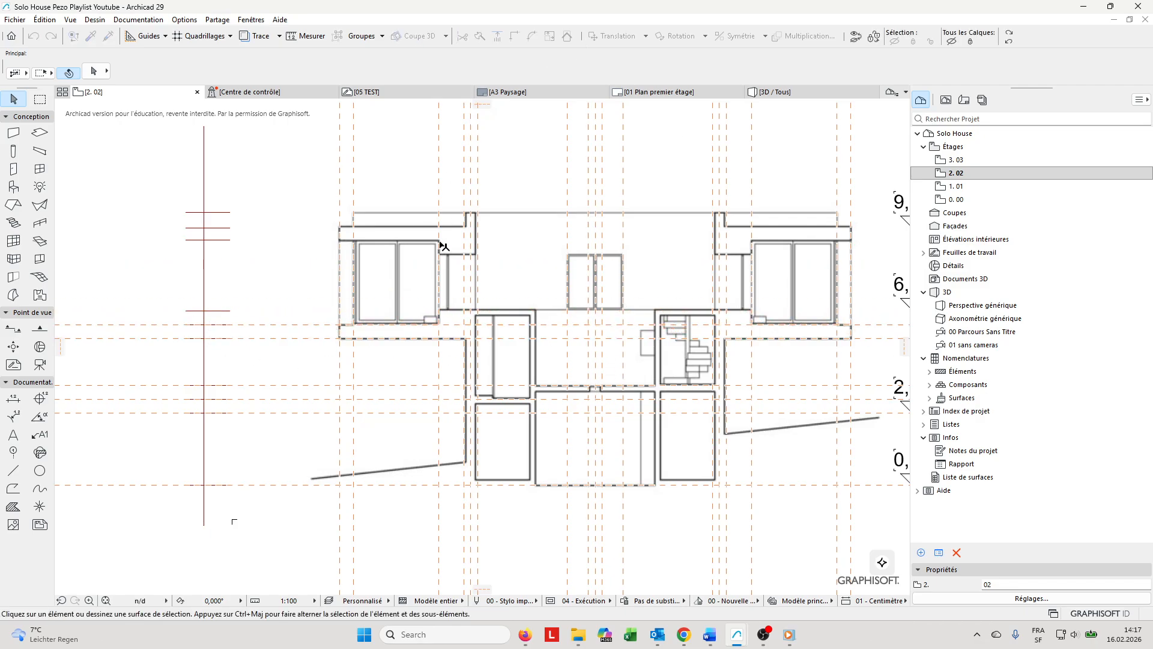
drag(487, 111, 275, 282)
drag(229, 312, 230, 312)
middle_drag(332, 315, 247, 312)
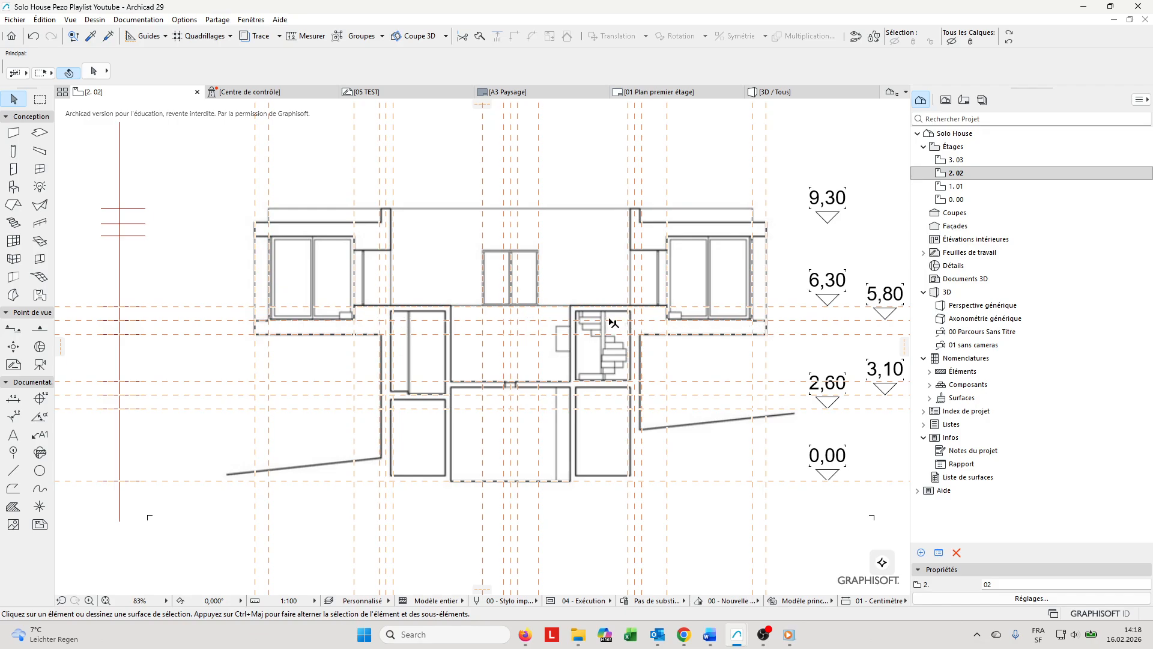
Place horizontal guide lines on the three uppermost marks of the red level scale, at the roof edges
middle_drag(293, 329, 355, 345)
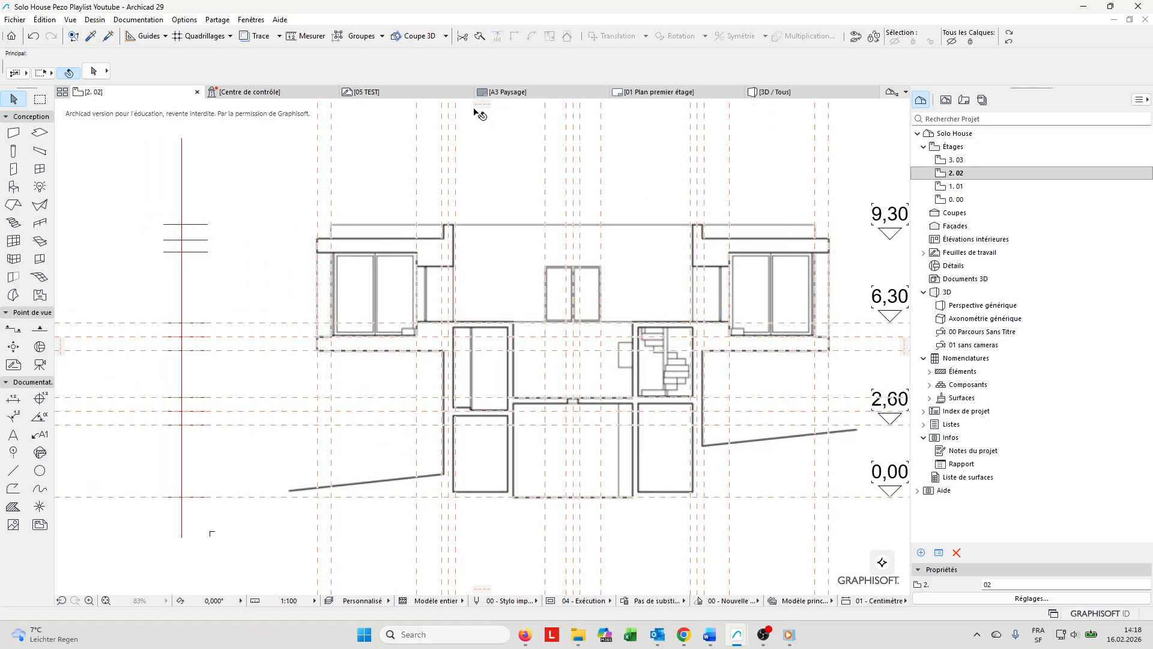
drag(482, 109, 208, 251)
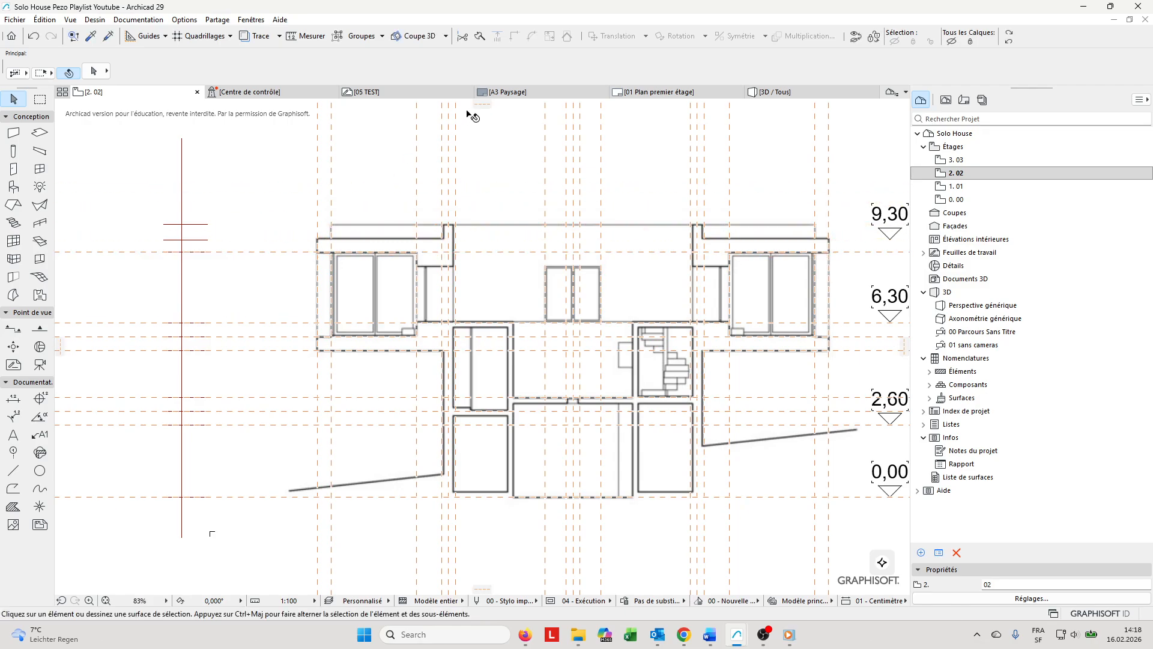
drag(483, 104, 208, 225)
middle_drag(801, 288, 598, 278)
middle_drag(738, 293, 531, 269)
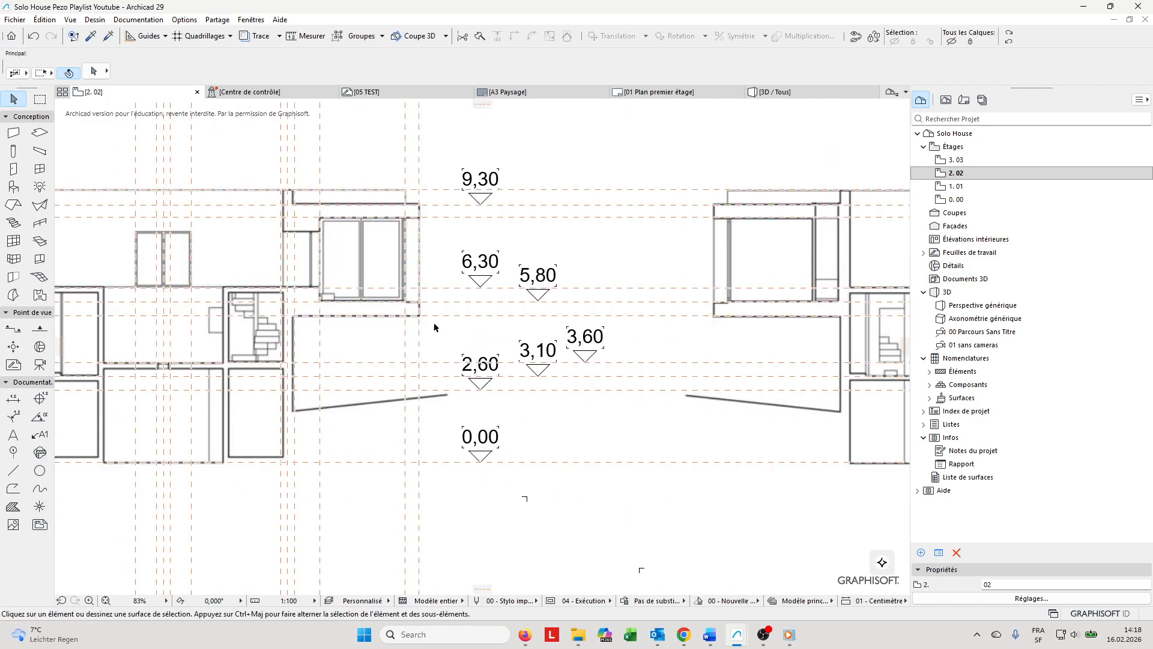
Try to add a text note reading 6.0 beside the level markers
middle_drag(200, 334, 288, 337)
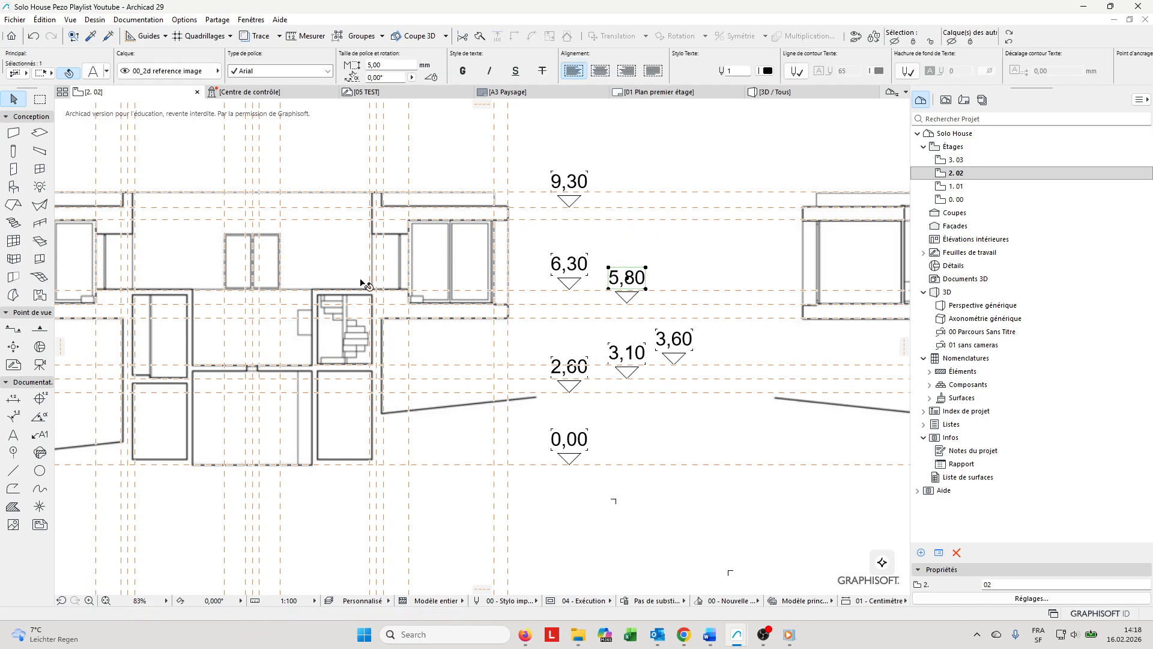
key(Escape)
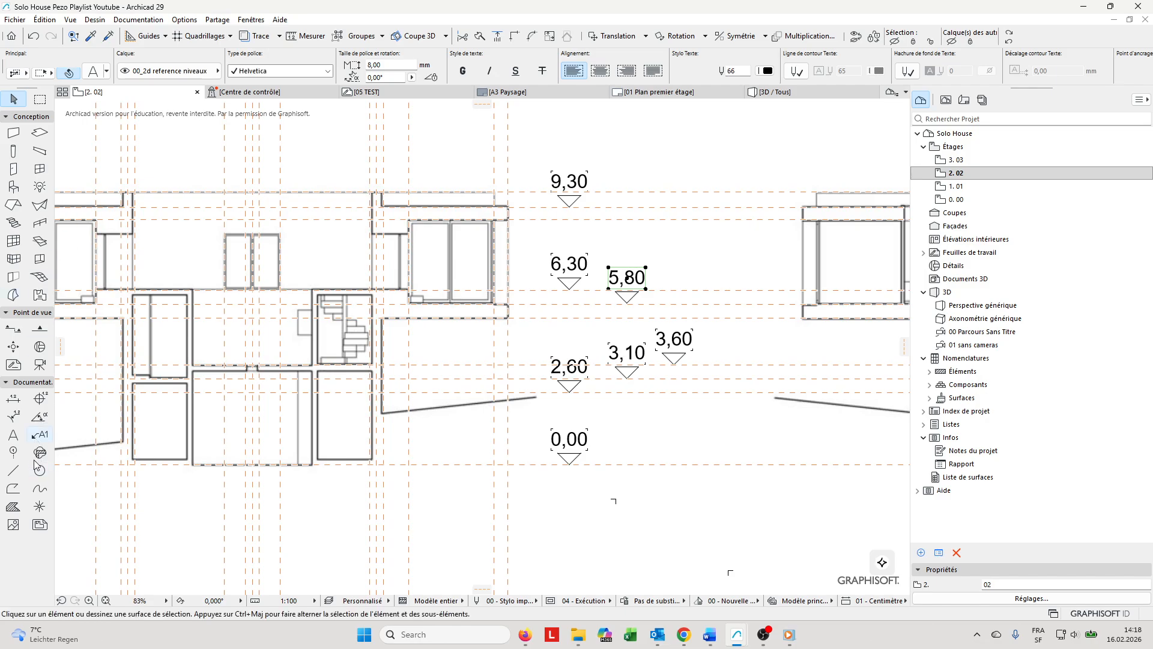
click(13, 437)
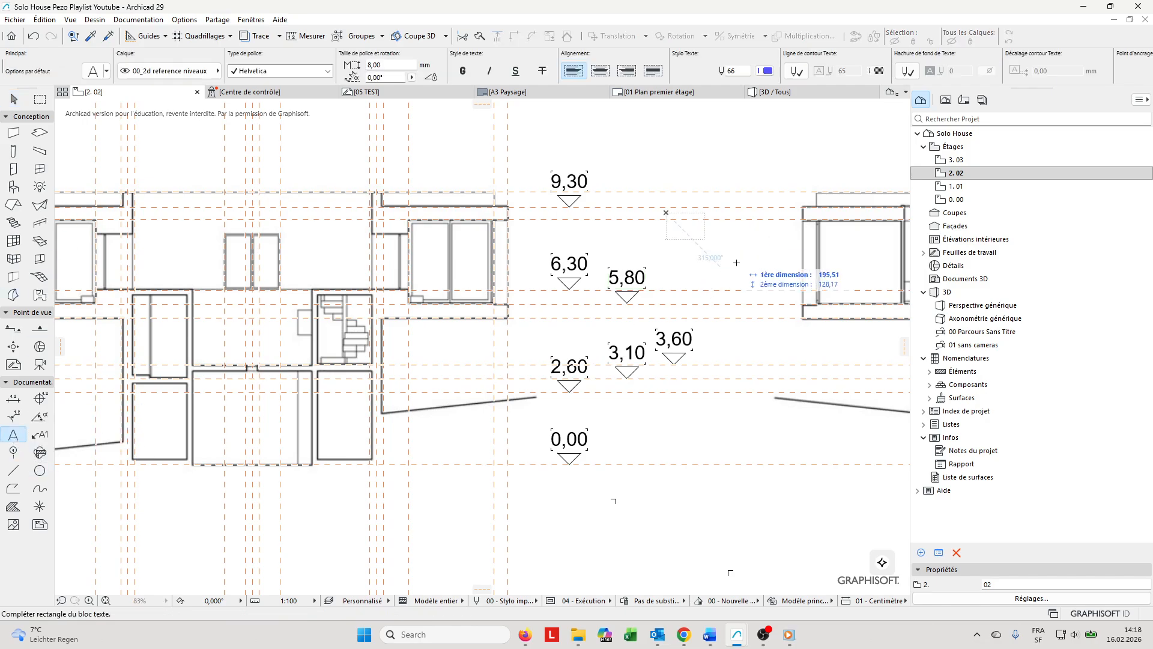
click(781, 273)
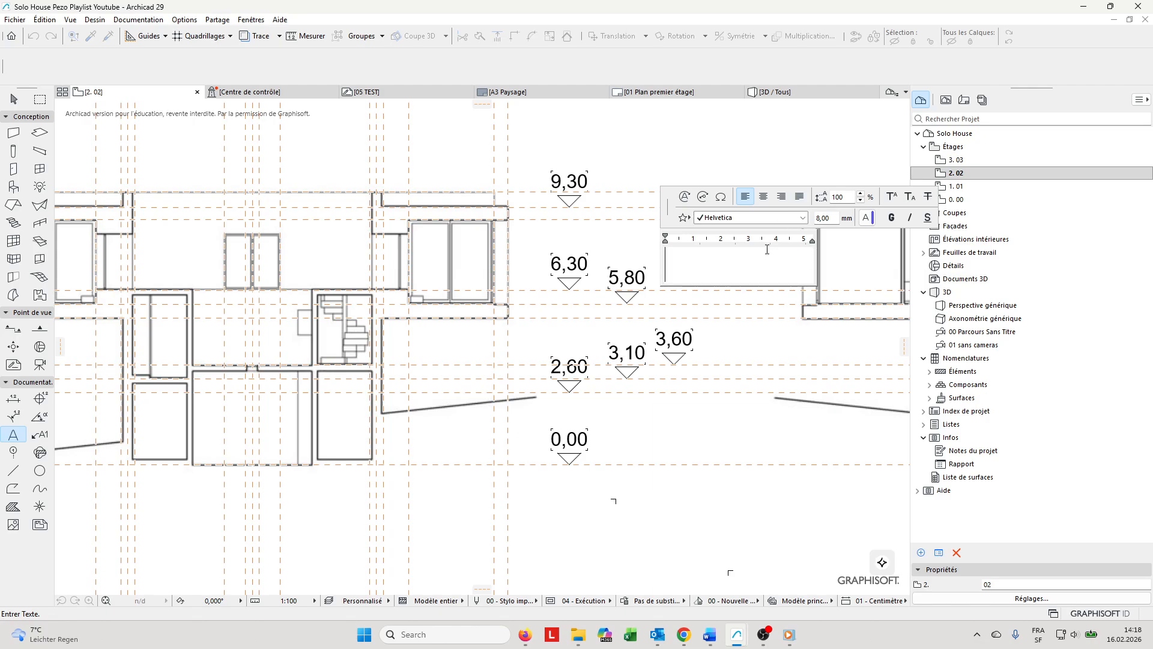
text(jol)
key(ctrl+a)
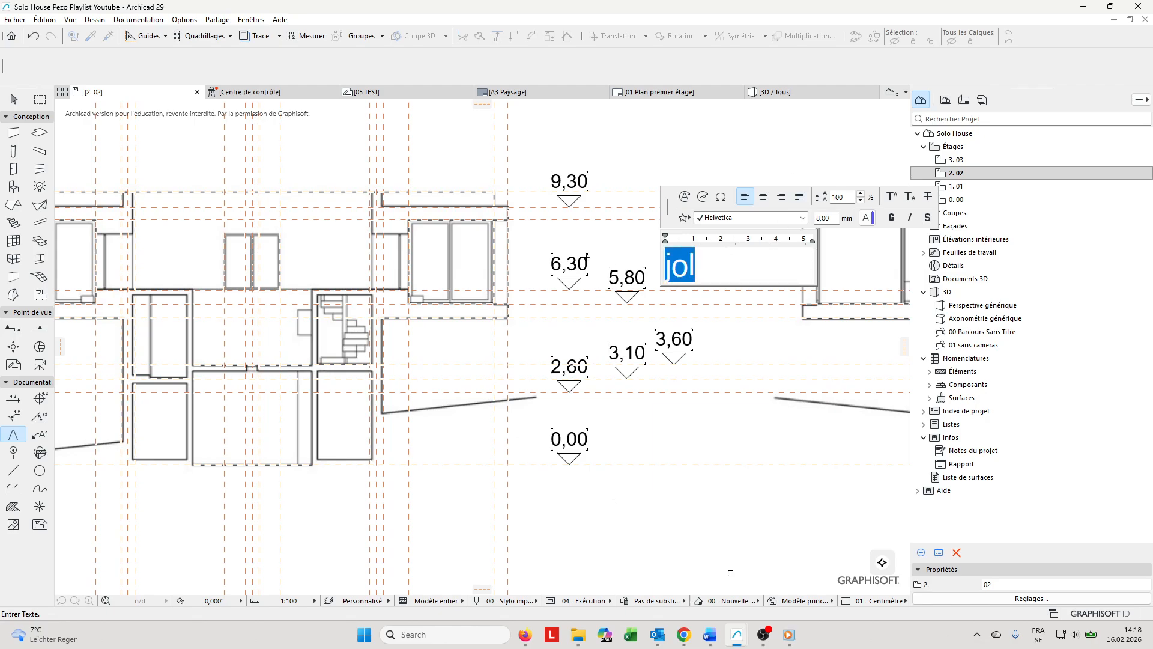
text(6.)
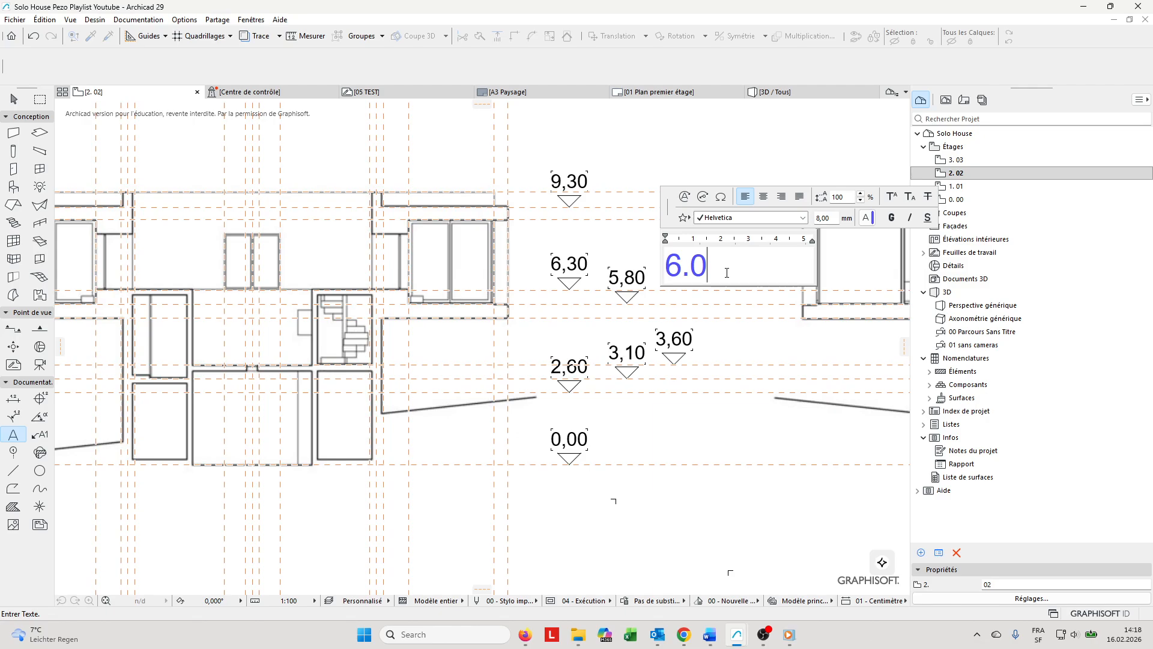
key(Escape)
key(Escape)
Measure upward from the 0,00 level marker and check the horizontal guide lines across the section
middle_drag(660, 301, 613, 301)
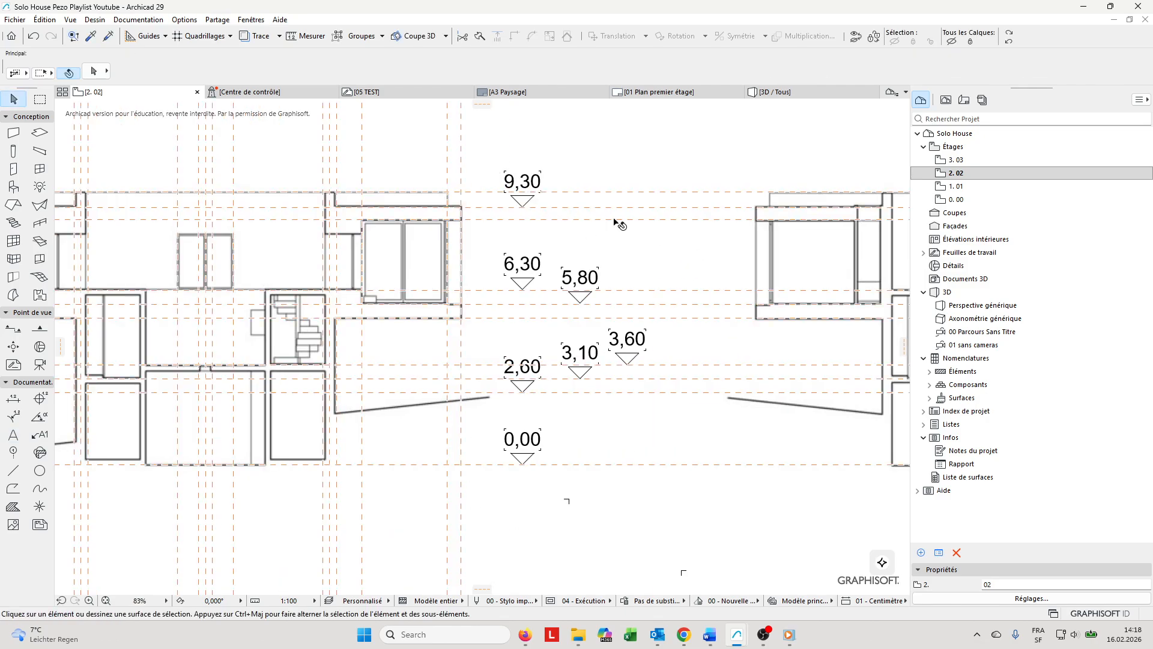
middle_drag(504, 331, 630, 320)
scroll(640, 344, down, 1)
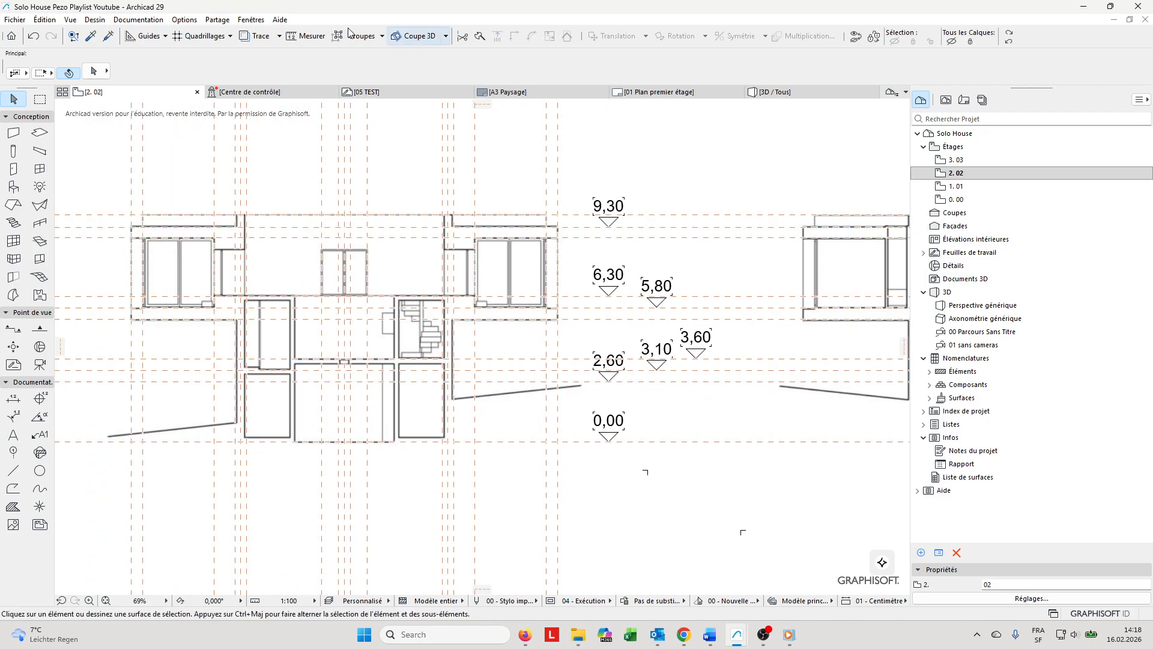
click(307, 36)
scroll(672, 431, up, 1)
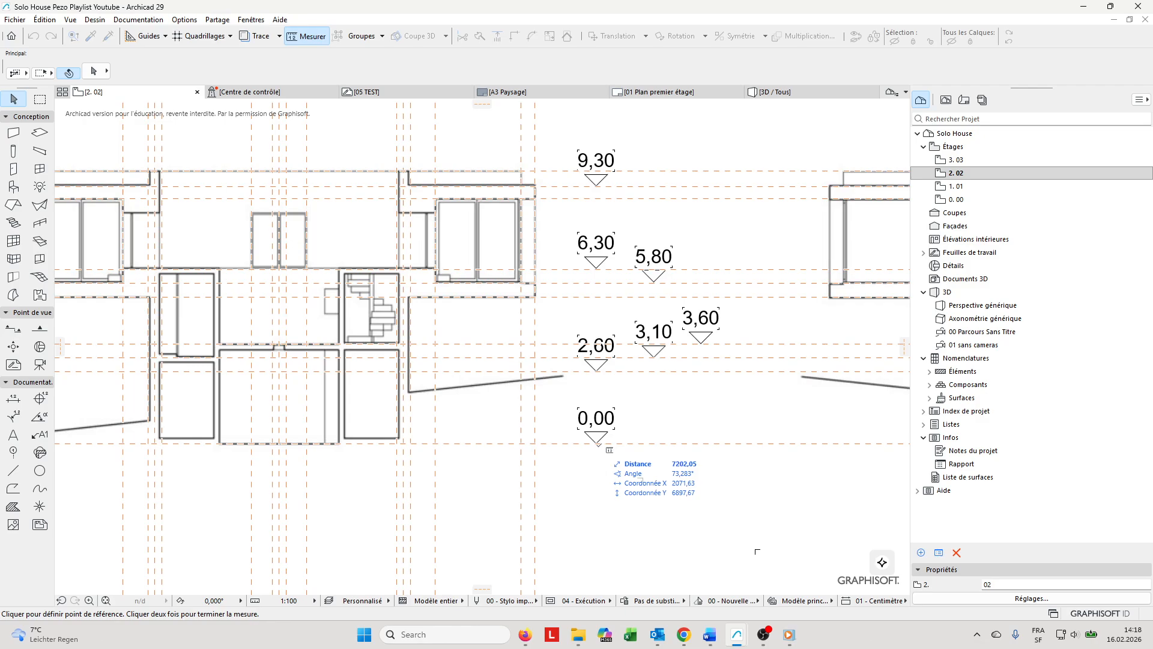
click(596, 443)
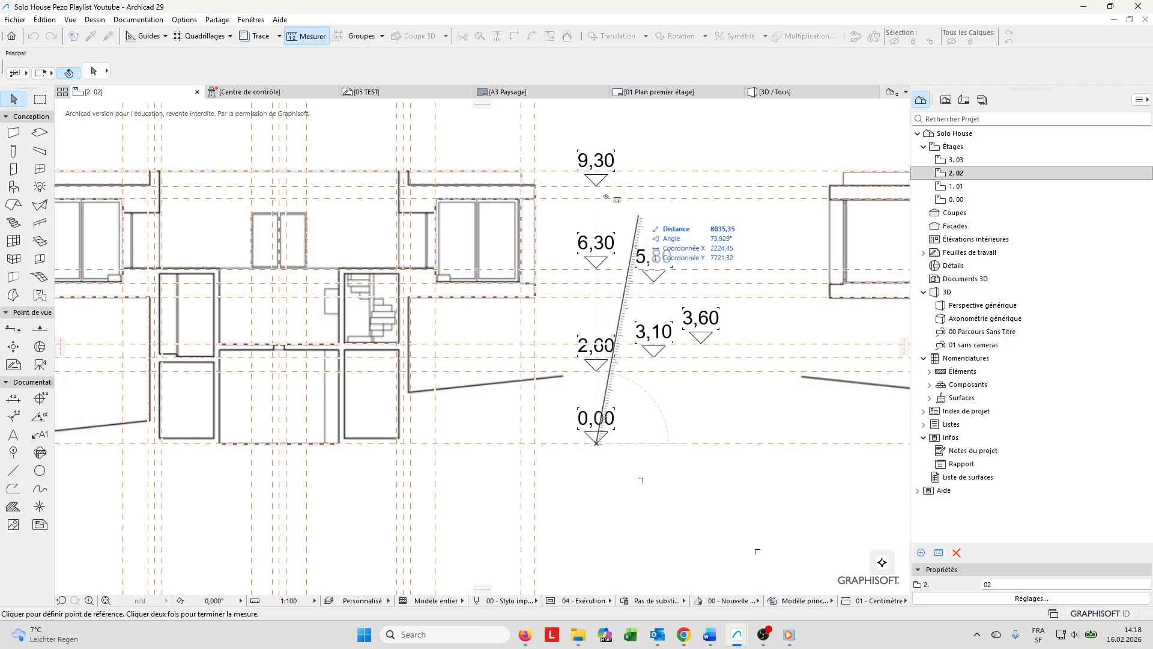
key(Escape)
middle_drag(563, 262, 676, 219)
middle_drag(585, 302, 551, 321)
middle_drag(408, 321, 506, 307)
middle_drag(844, 333, 715, 339)
middle_drag(603, 338, 708, 336)
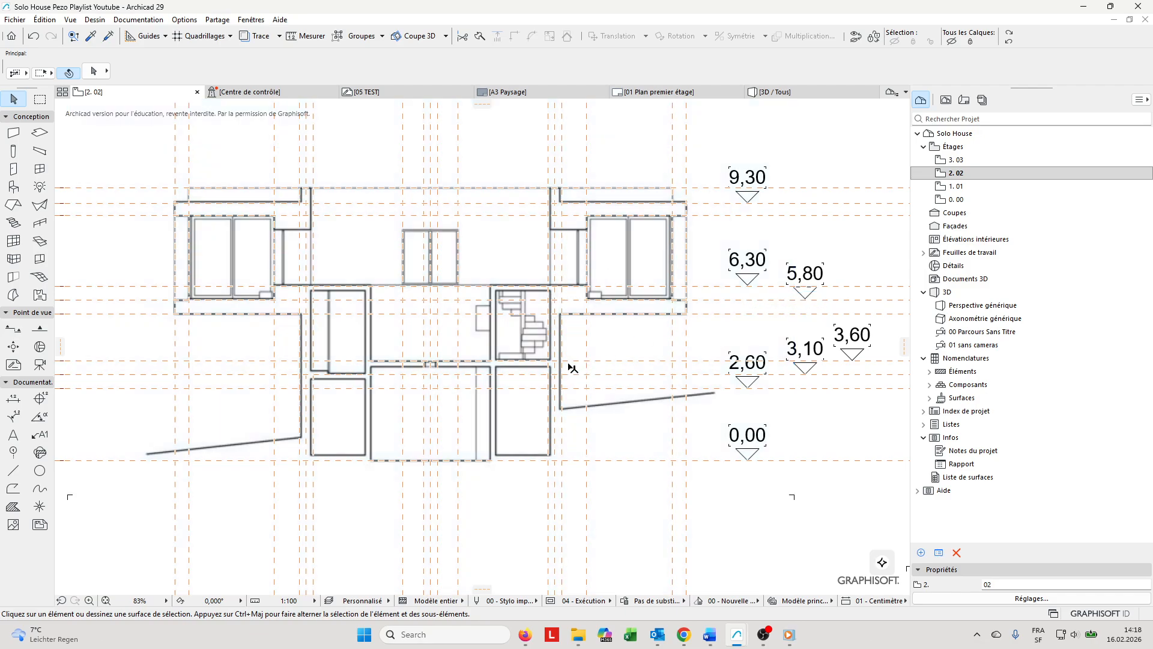
Draw rectangular polyline frames around the 0,00 and 2,60 level markers beside the section
middle_drag(585, 289, 663, 331)
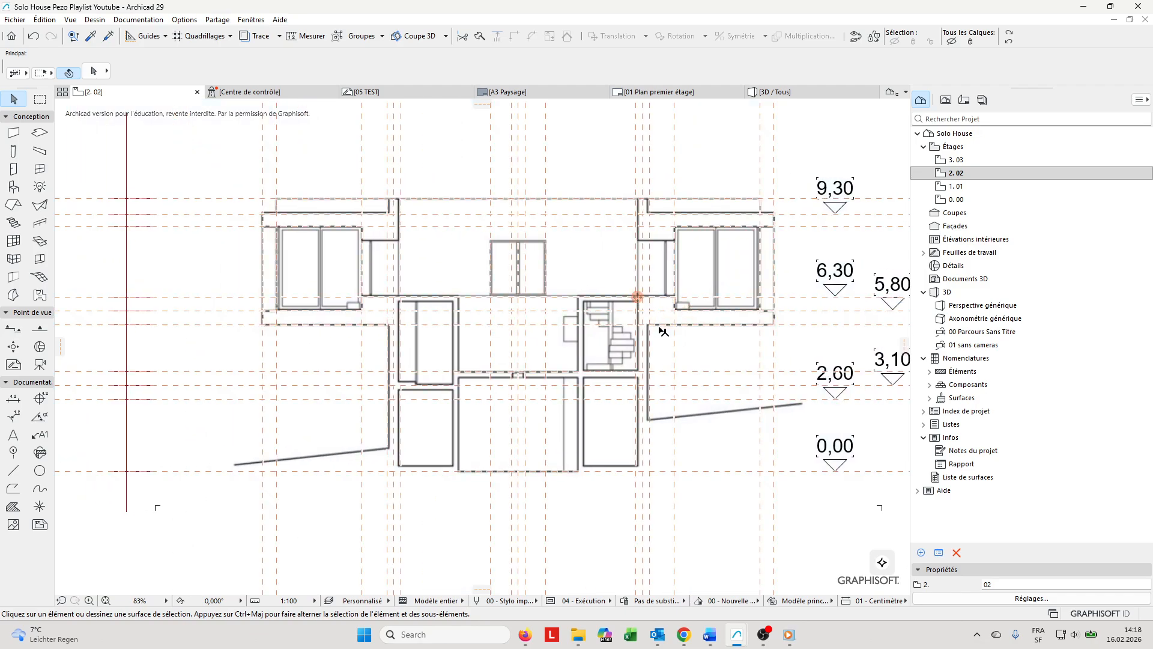
middle_drag(796, 277, 599, 277)
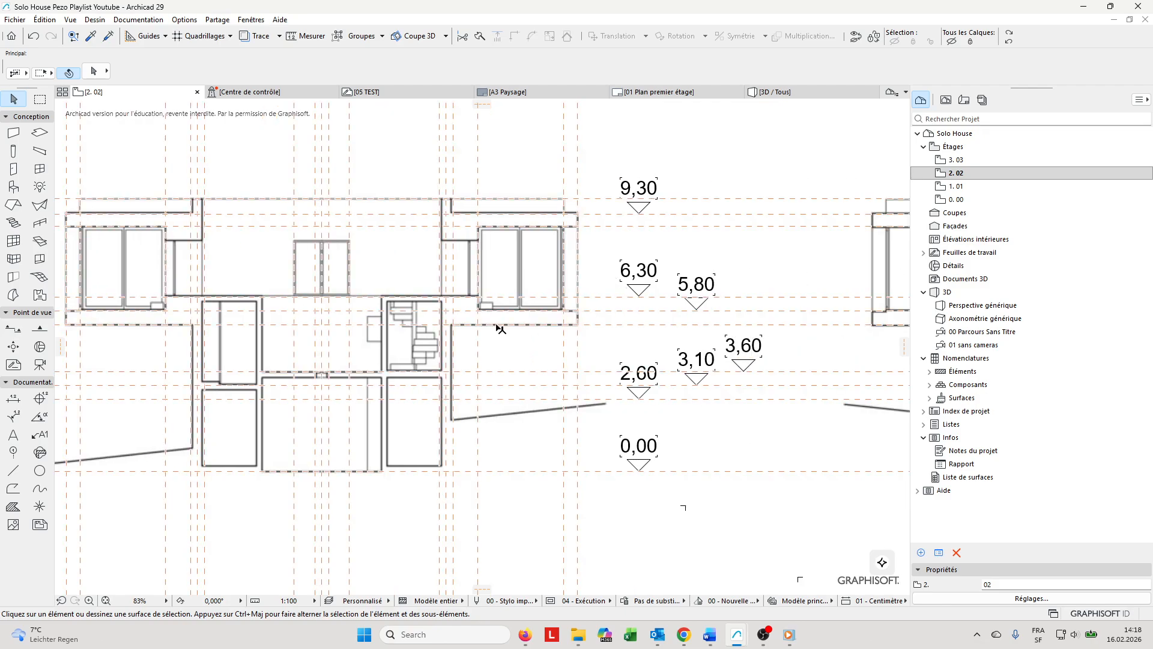
middle_drag(455, 325, 70, 466)
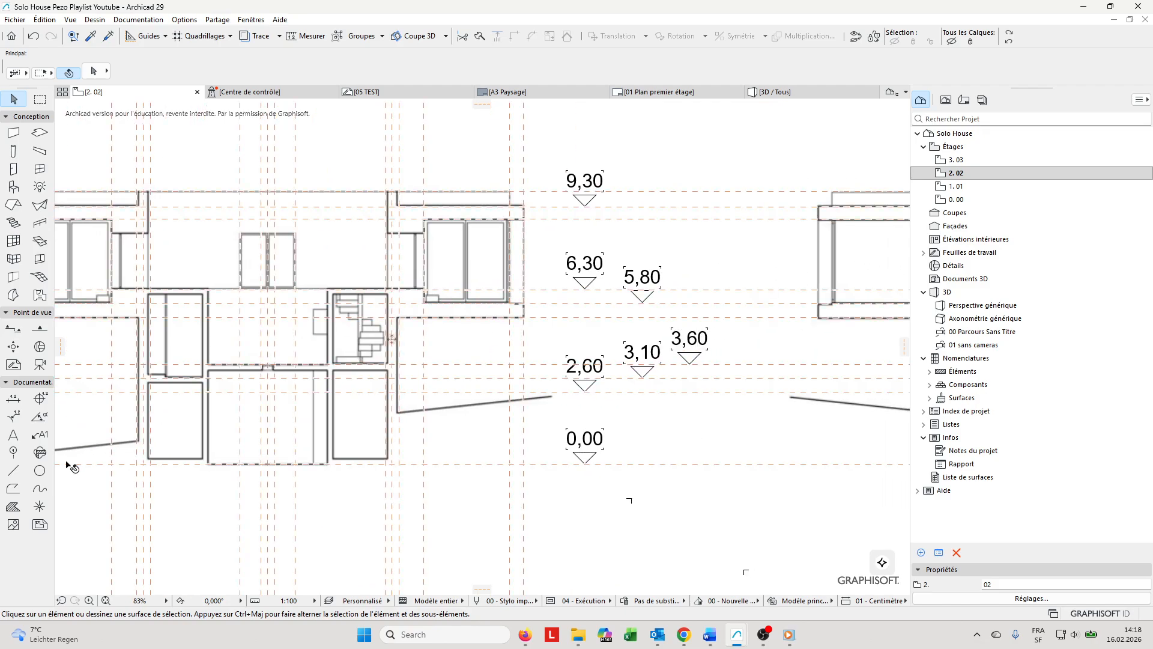
click(14, 488)
click(267, 71)
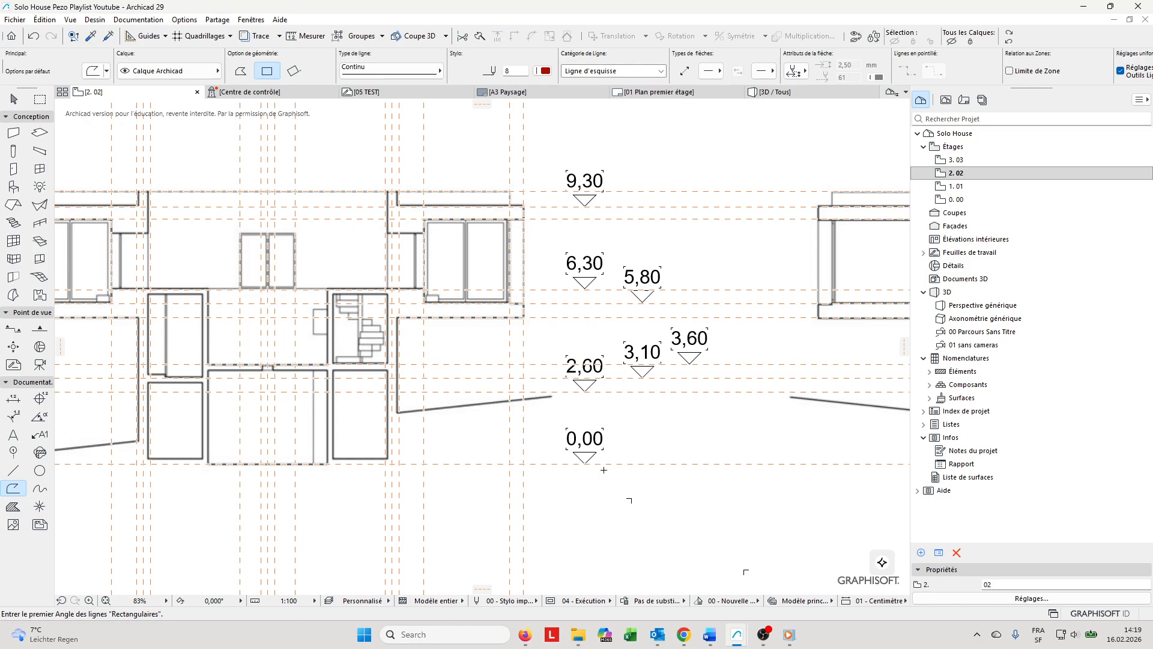
click(557, 423)
click(615, 474)
click(555, 346)
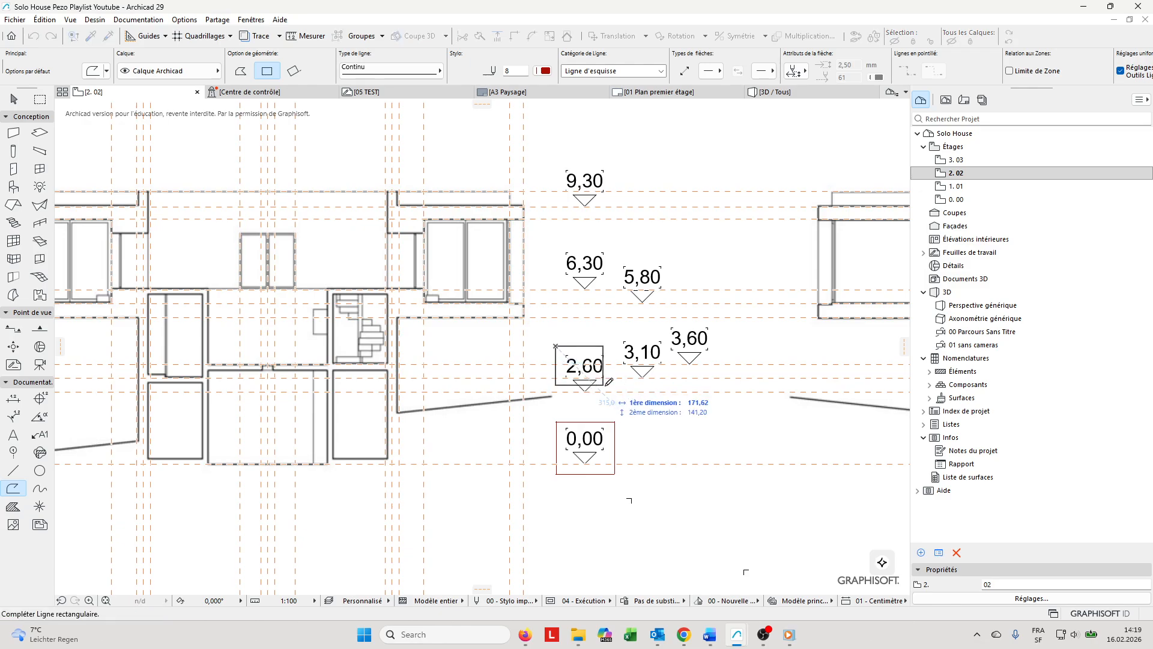
click(616, 398)
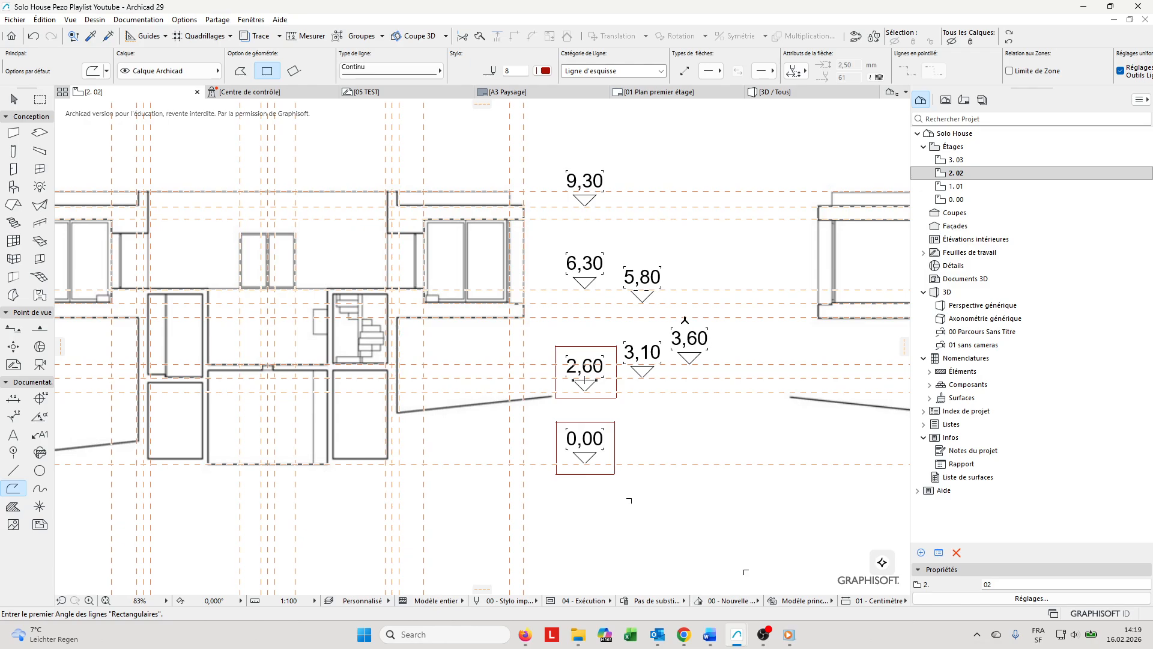
Draw rectangular polyline frames around the 6,30 and 9,30 level markers
click(560, 247)
click(617, 296)
click(555, 161)
click(613, 218)
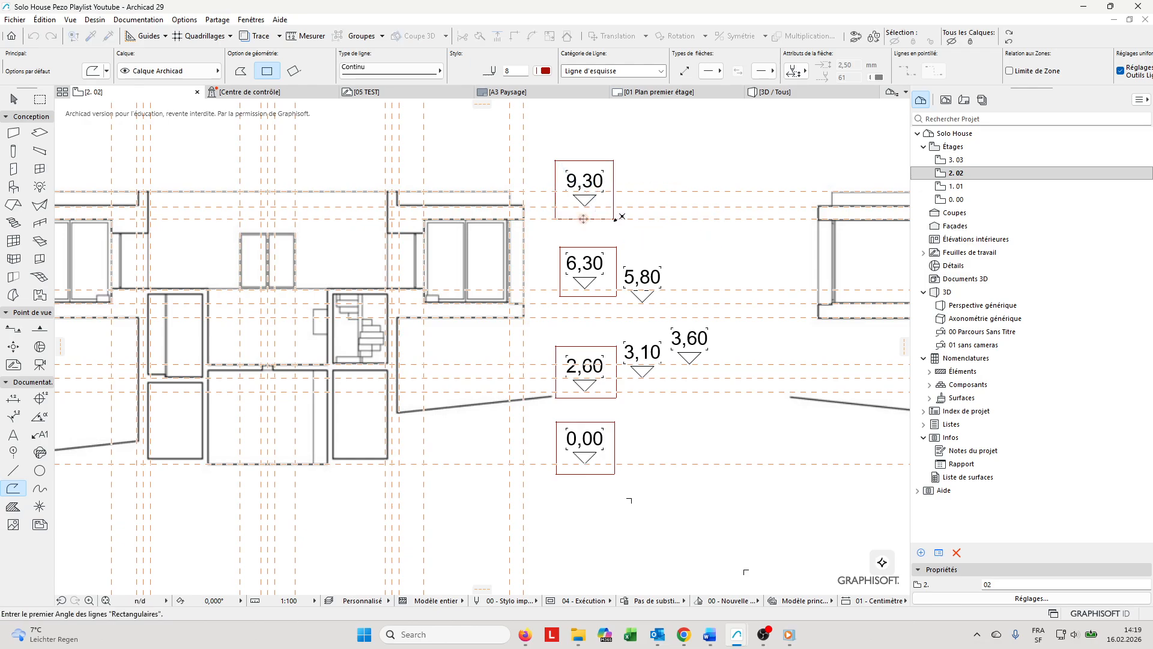
Open the storey settings and place the dialog clear of the framed level markers
middle_drag(671, 291, 672, 317)
middle_drag(640, 431, 675, 430)
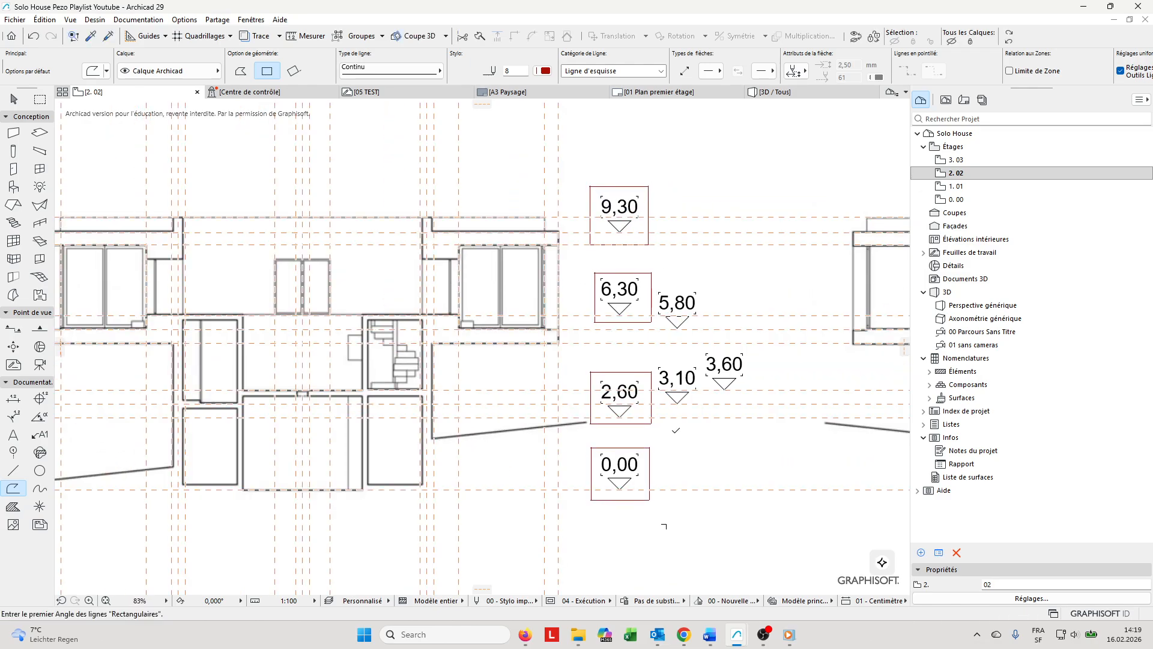
middle_drag(528, 213, 562, 216)
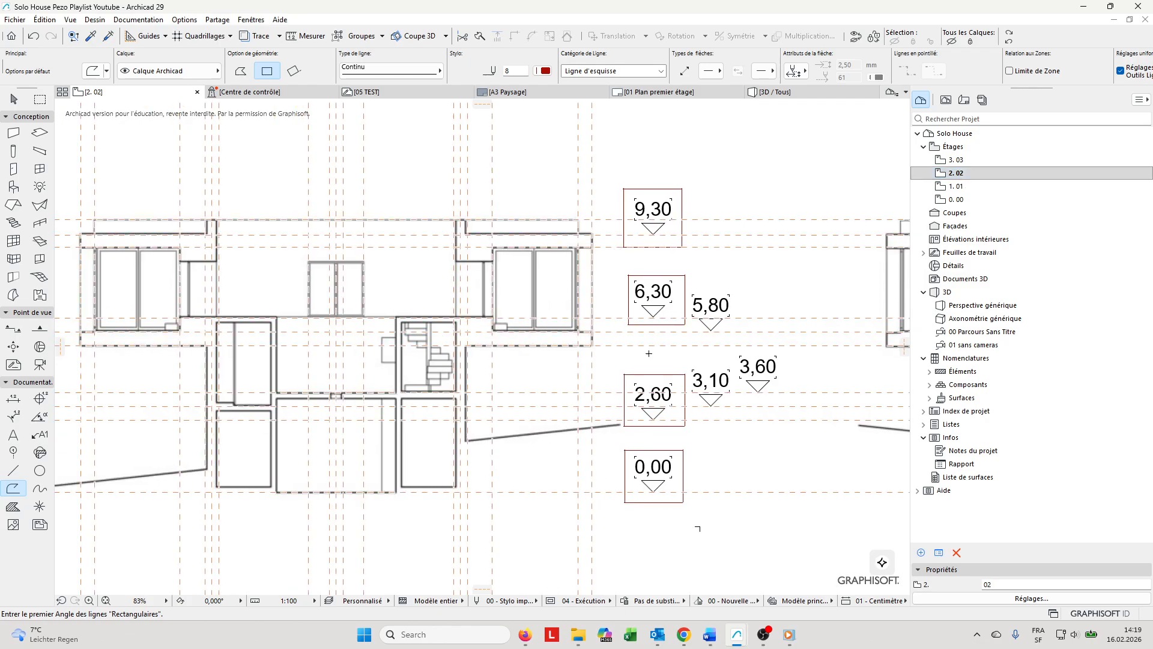
middle_drag(414, 325, 458, 321)
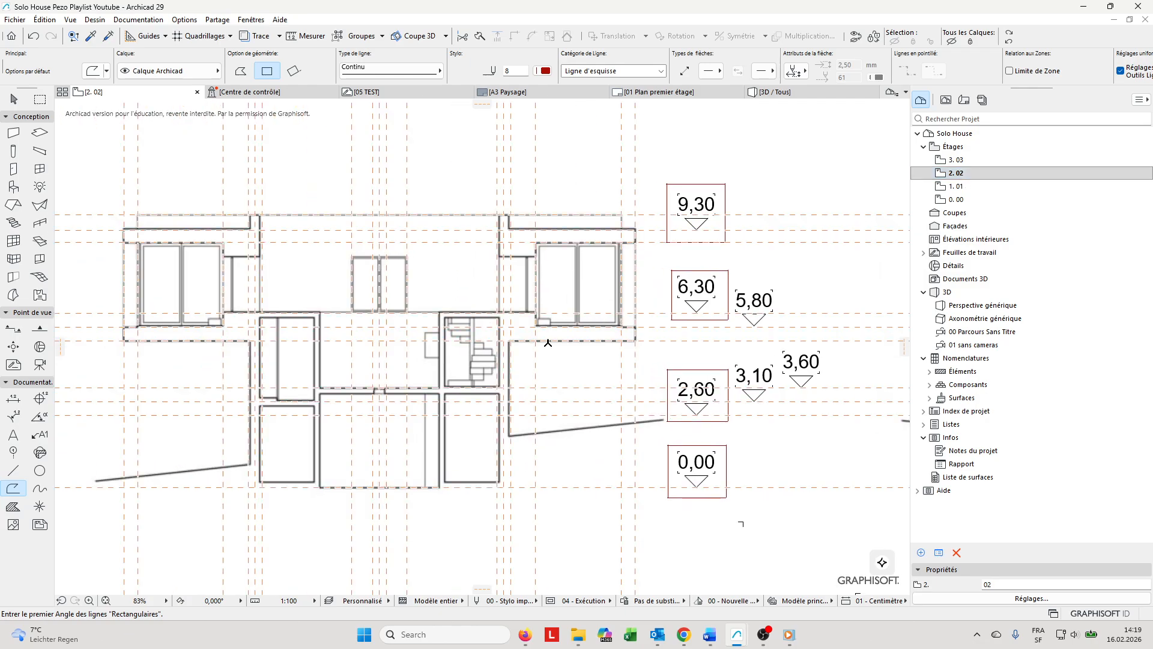
click(965, 177)
right_click(962, 174)
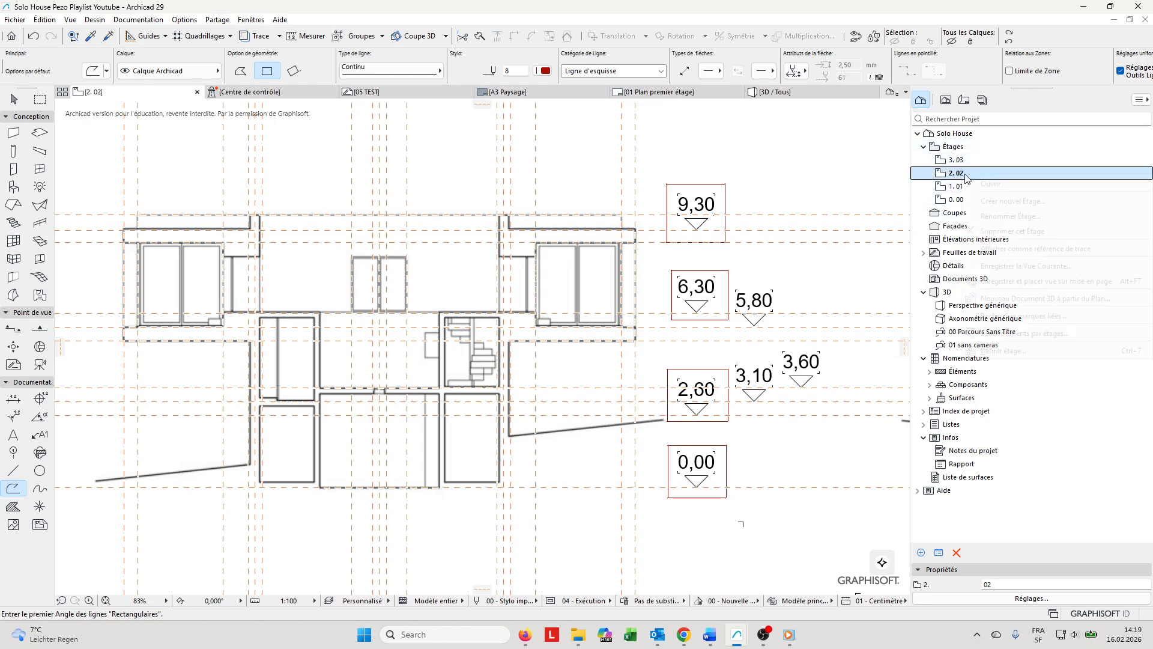
click(964, 156)
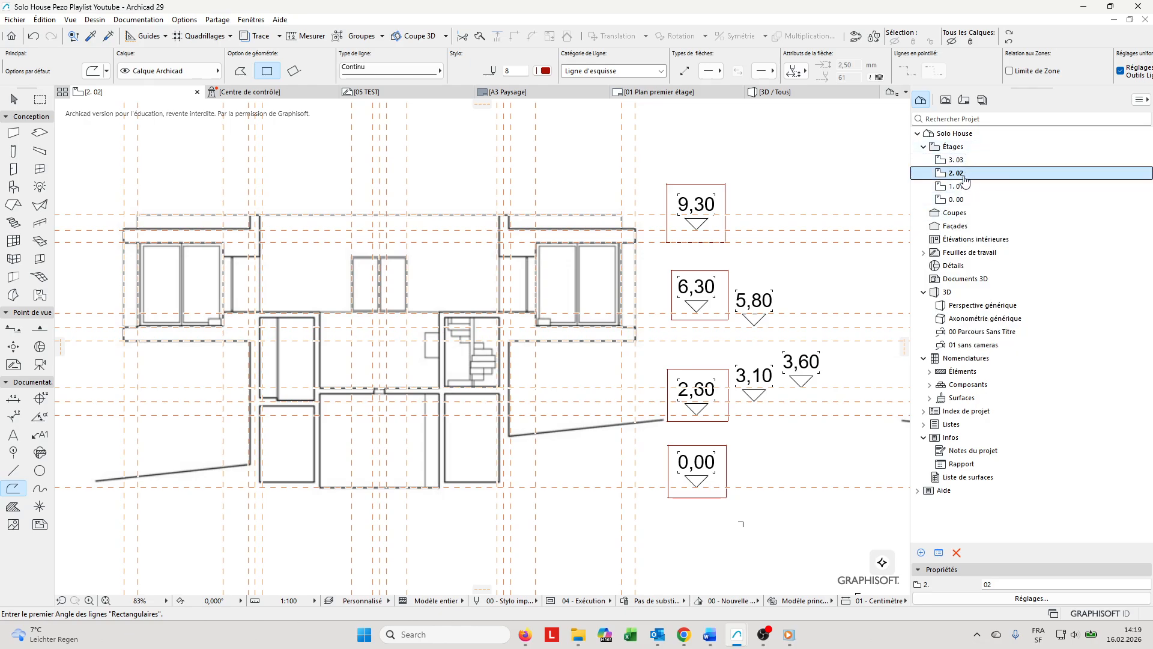
right_click(964, 175)
click(1039, 355)
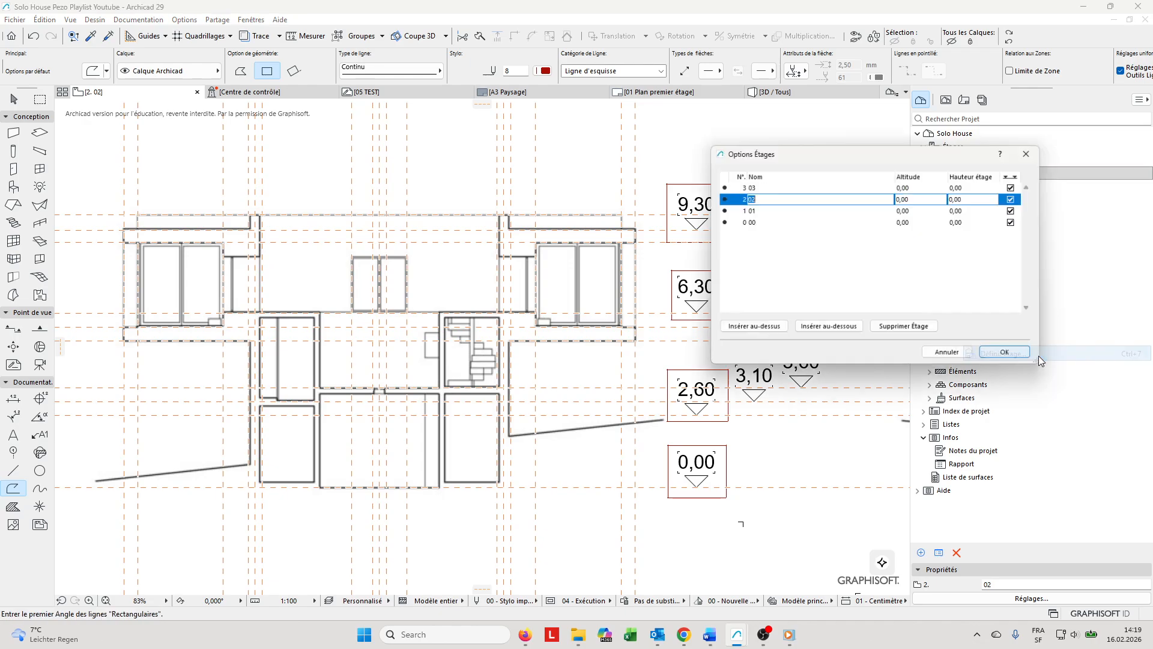
drag(894, 158, 246, 88)
Rename storey 0 as Rez inferieur, storey 1 as Rez superieur and storey 2 as Premier étage
click(245, 161)
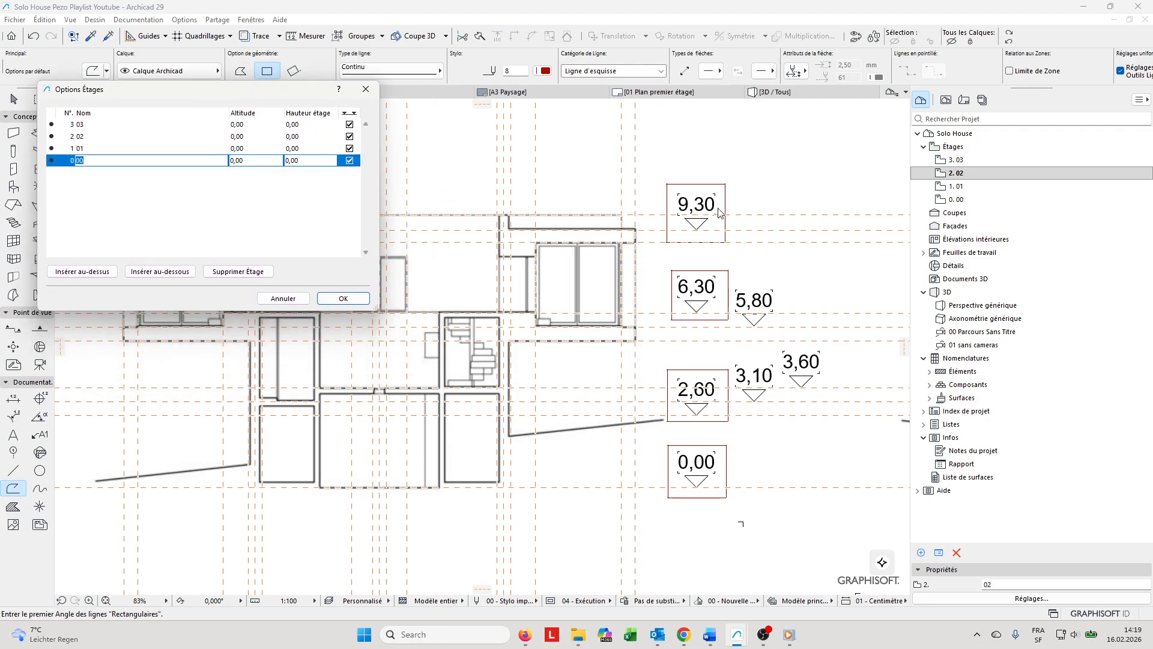
click(79, 161)
click(102, 149)
text(Rez superieur)
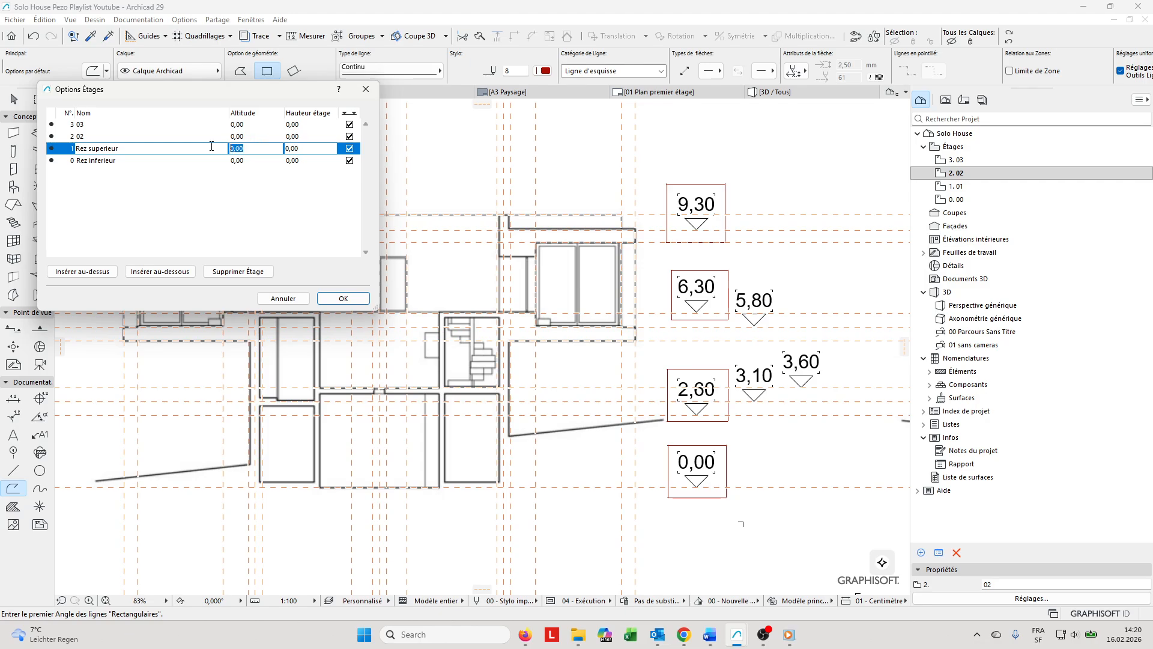
click(186, 135)
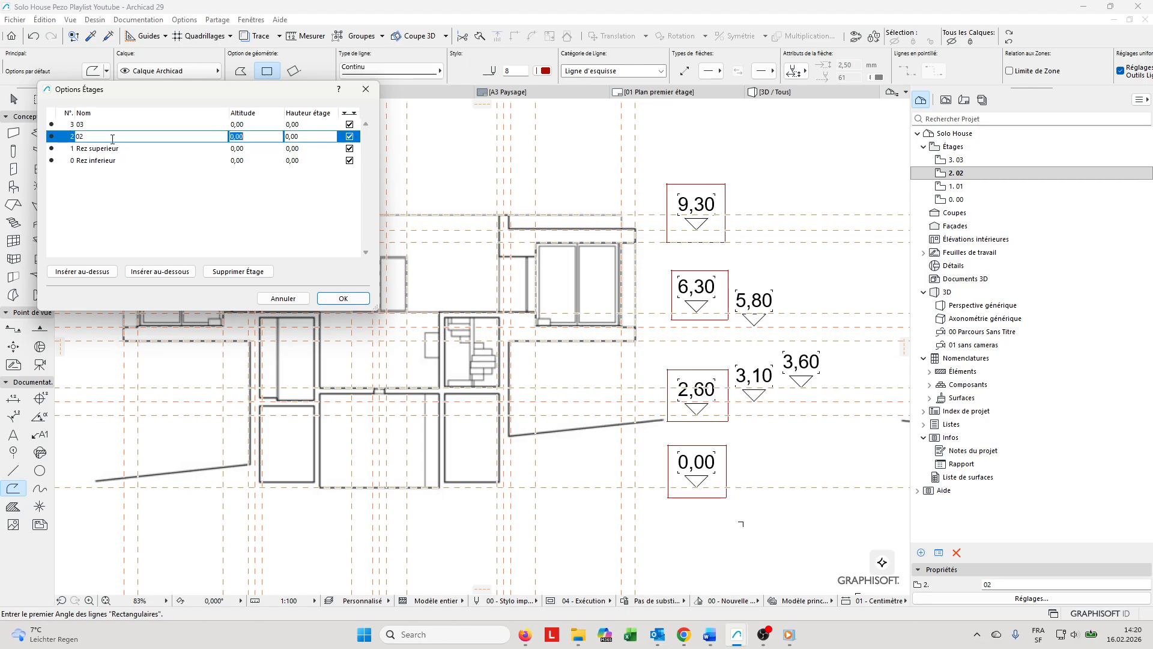
text(Pr)
text(emier ét)
text(630)
click(272, 148)
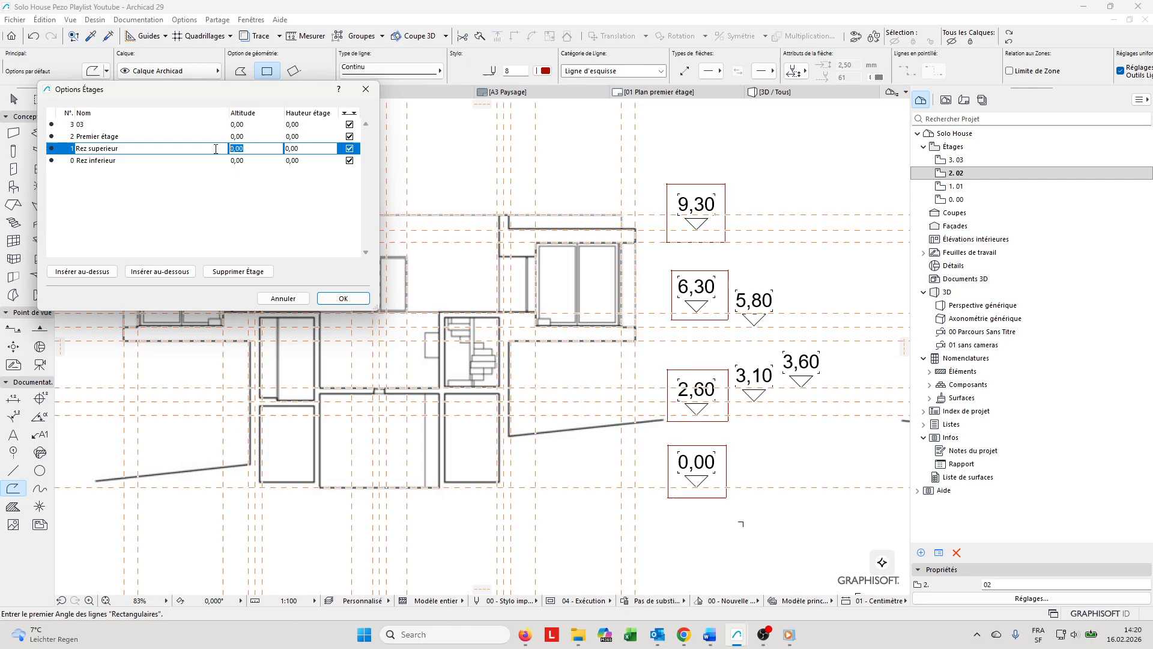
Set the elevation of storey 3 to 930 cm and rename it Toiture
click(267, 125)
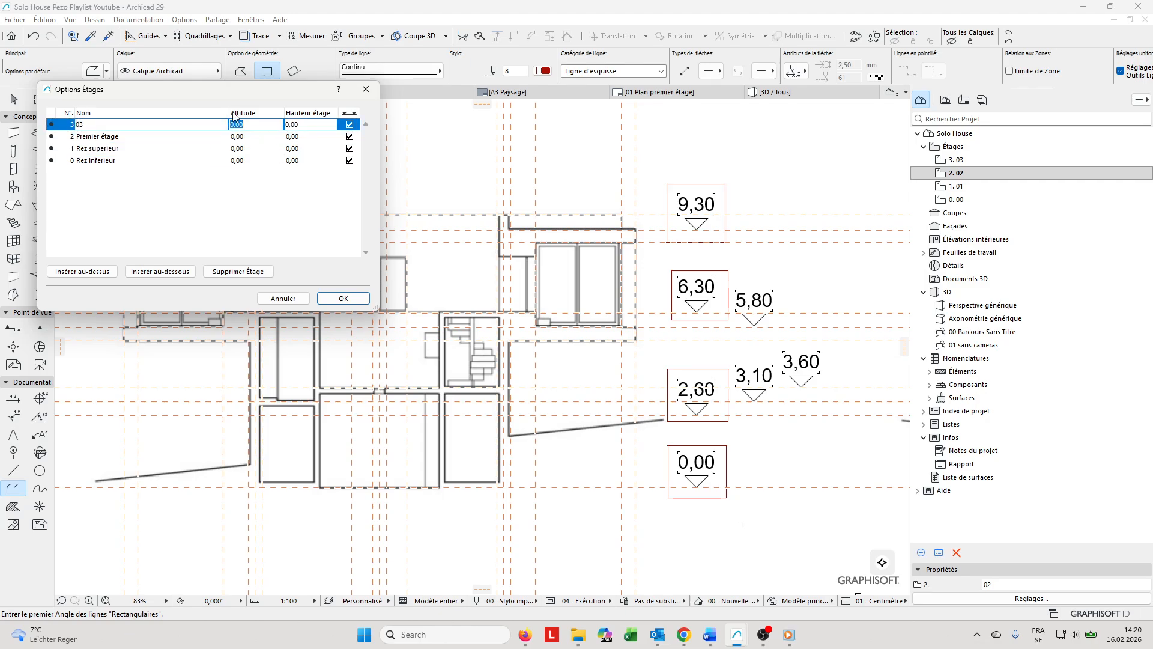
text(930)
click(278, 208)
drag(89, 124, 33, 111)
click(259, 215)
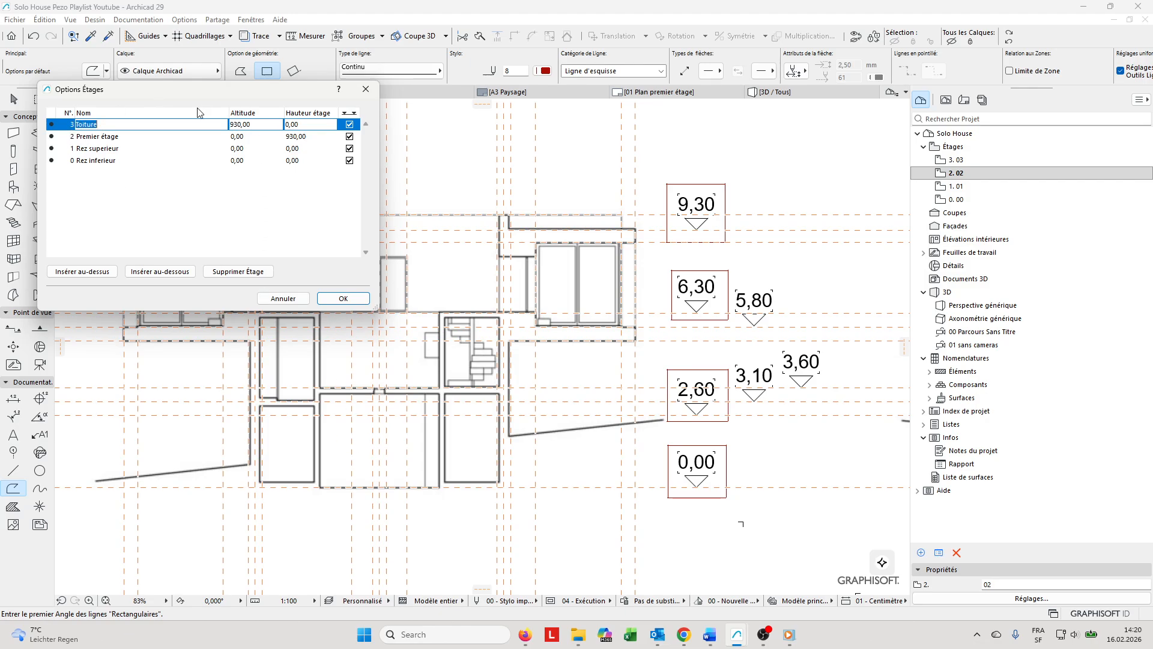
Set the elevations of Premier étage to 630 cm and Rez superieur to 260 cm, and apply the storey settings
click(257, 135)
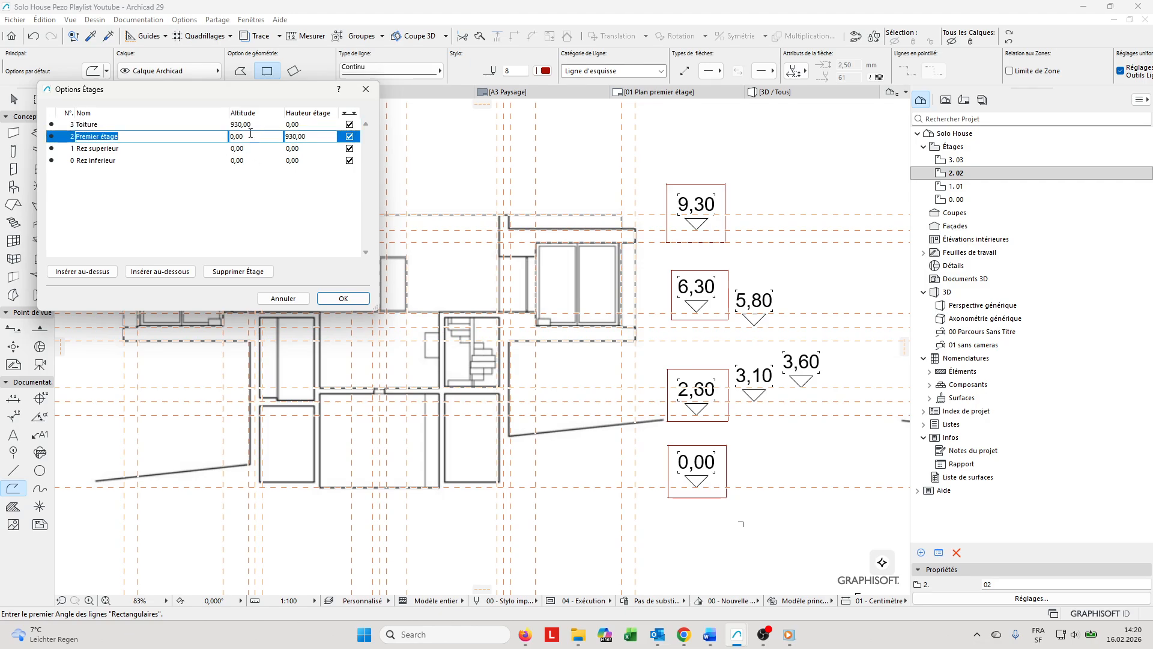
click(251, 135)
text(630)
key(Return)
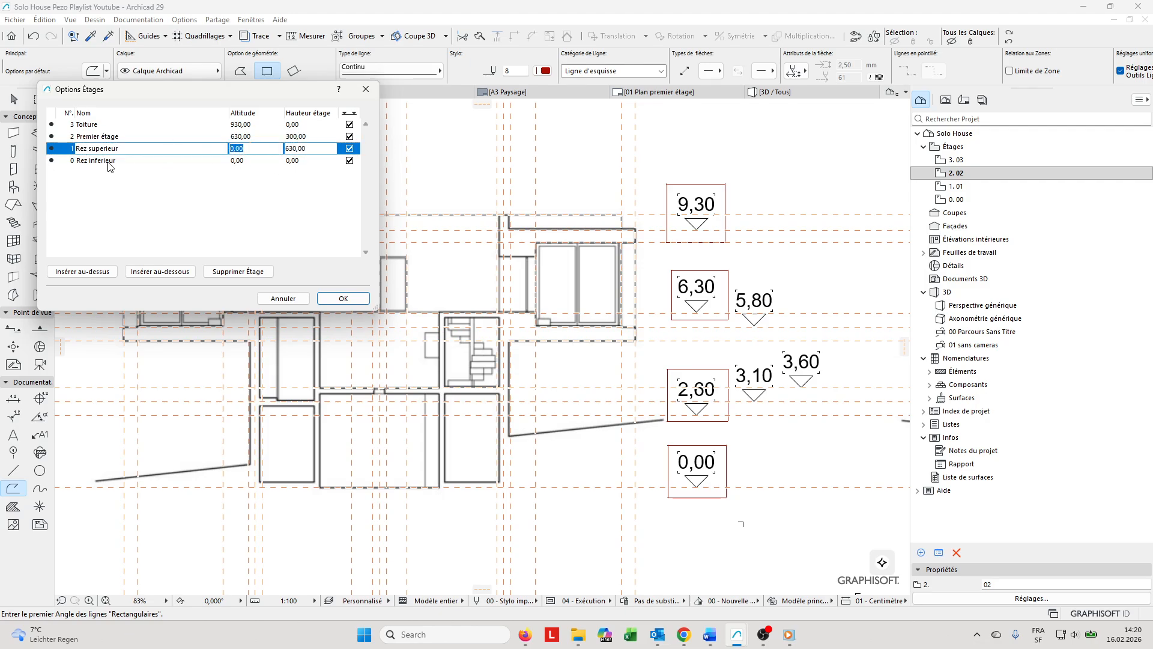
text(260)
key(Return)
drag(278, 90, 356, 96)
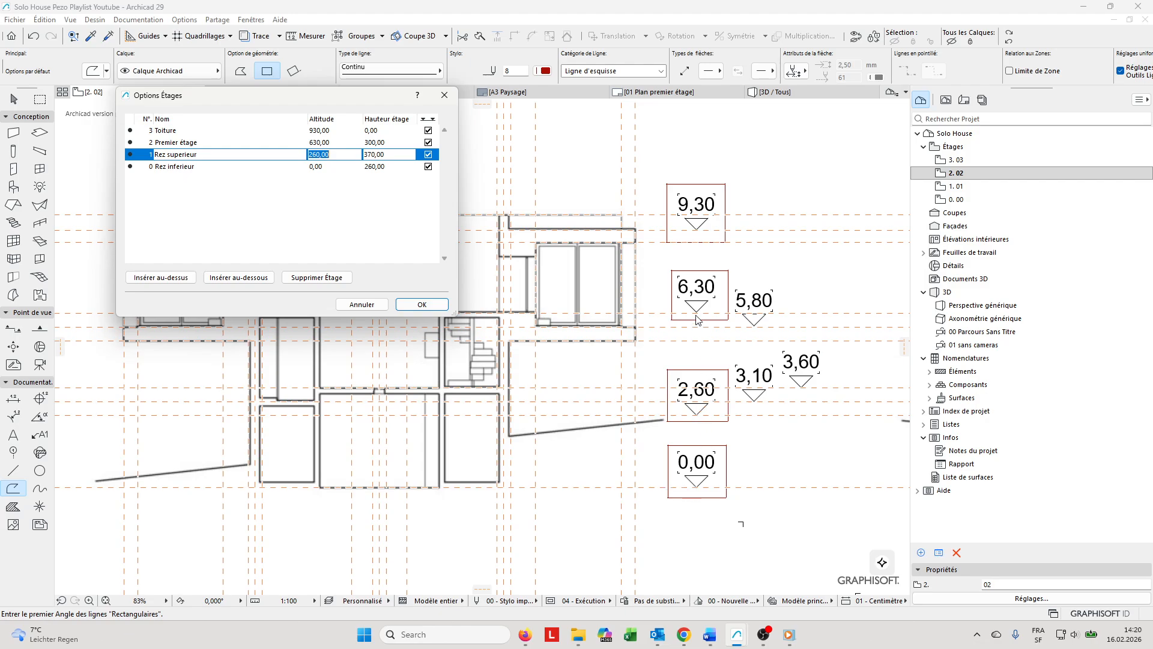
click(422, 305)
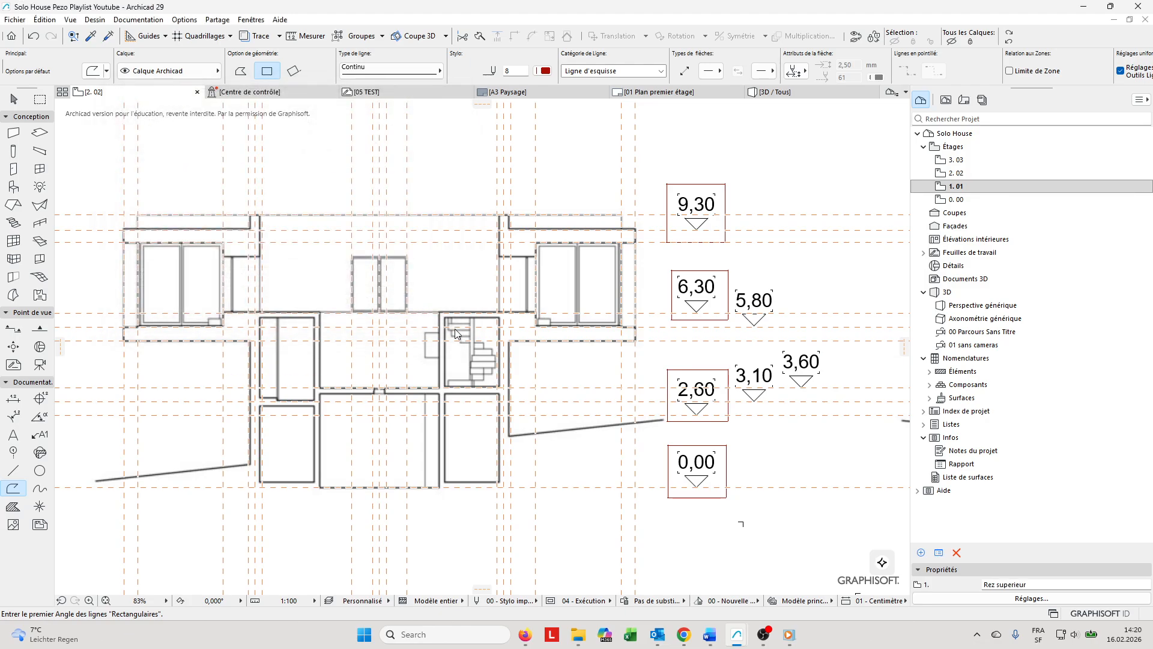
Open the Premier étage storey and bring its dimensioned floor plan into view
scroll(548, 325, down, 7)
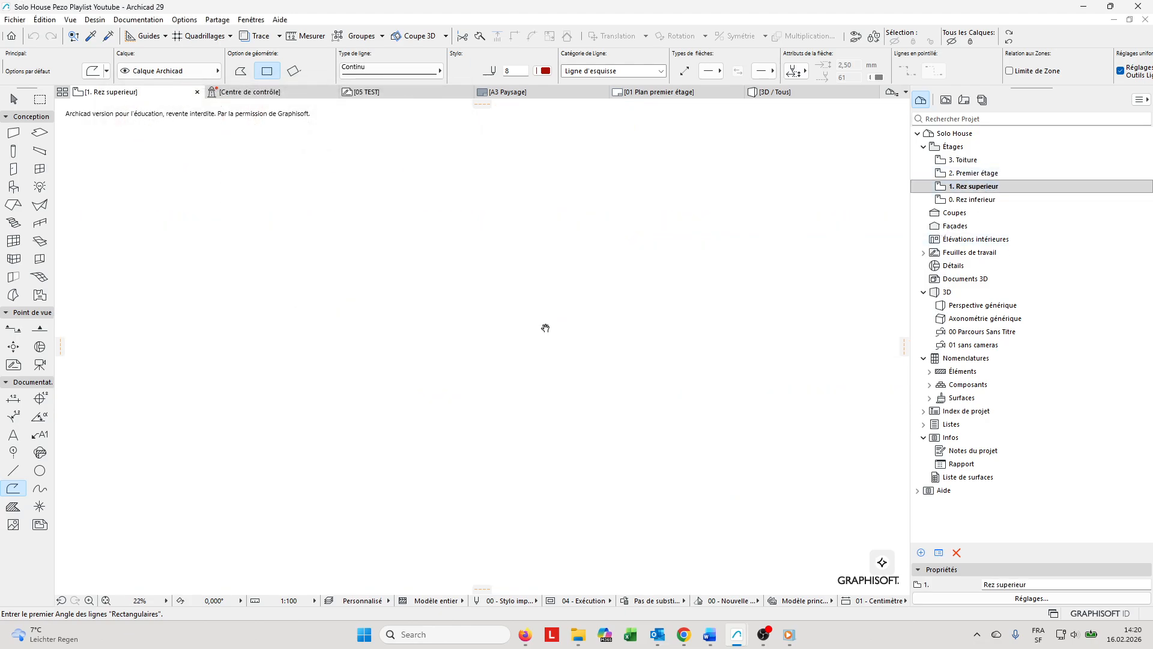
double_click(969, 176)
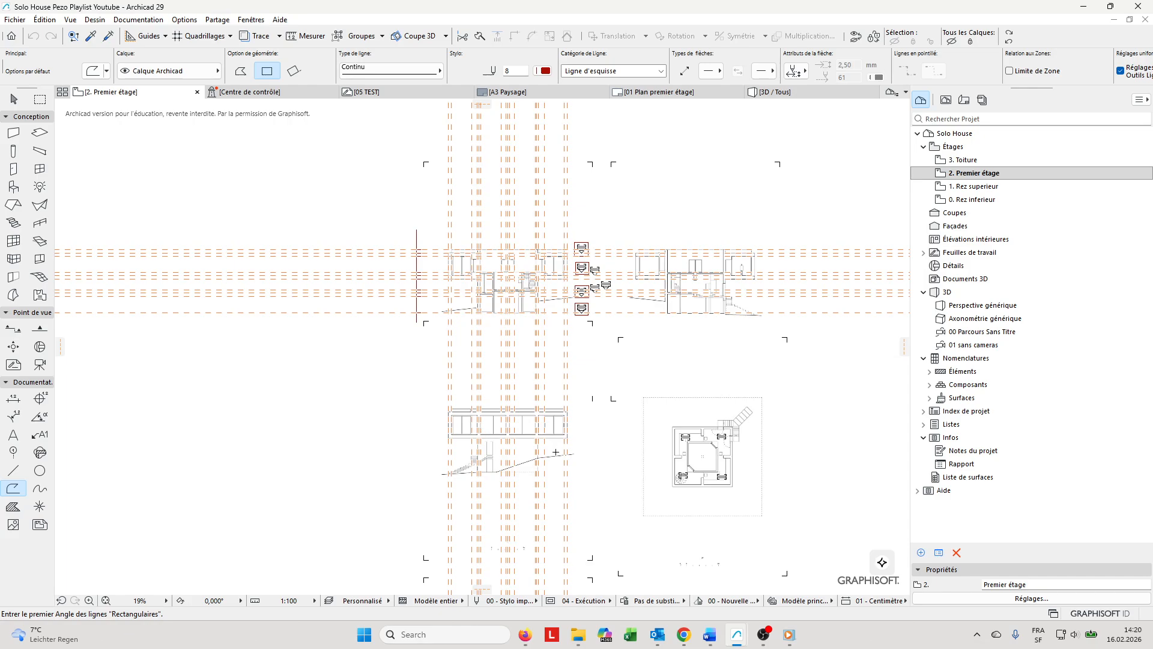
middle_drag(556, 451, 557, 171)
middle_drag(567, 416, 567, 317)
scroll(516, 343, up, 3)
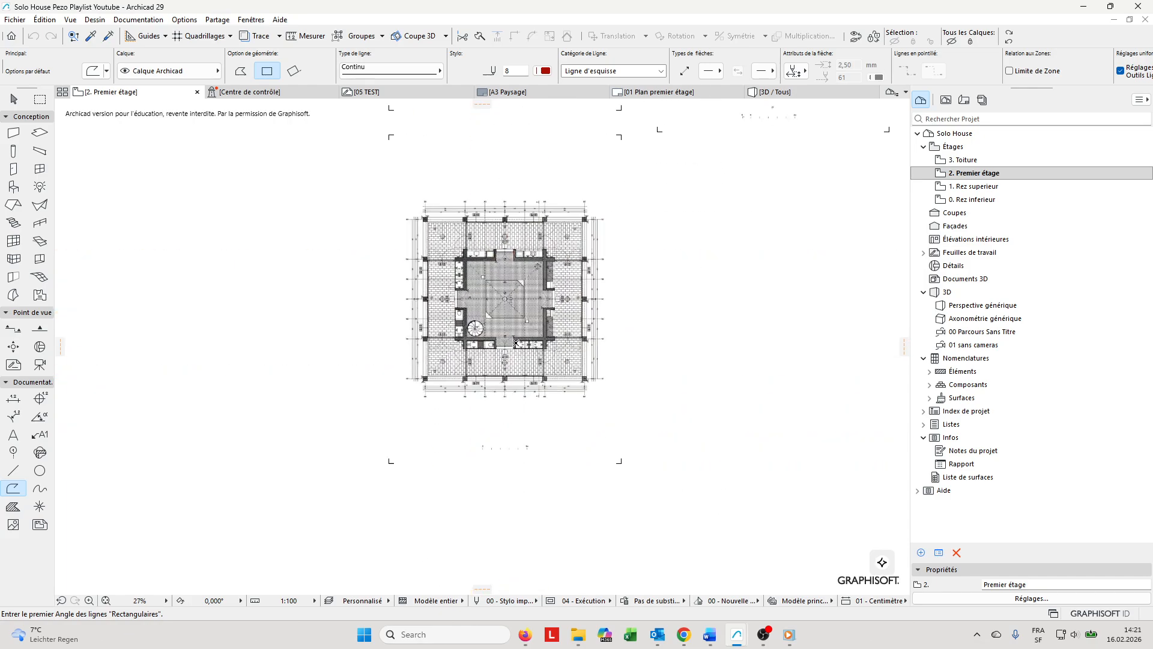
middle_drag(483, 360, 460, 384)
scroll(460, 384, up, 2)
middle_drag(590, 318, 556, 350)
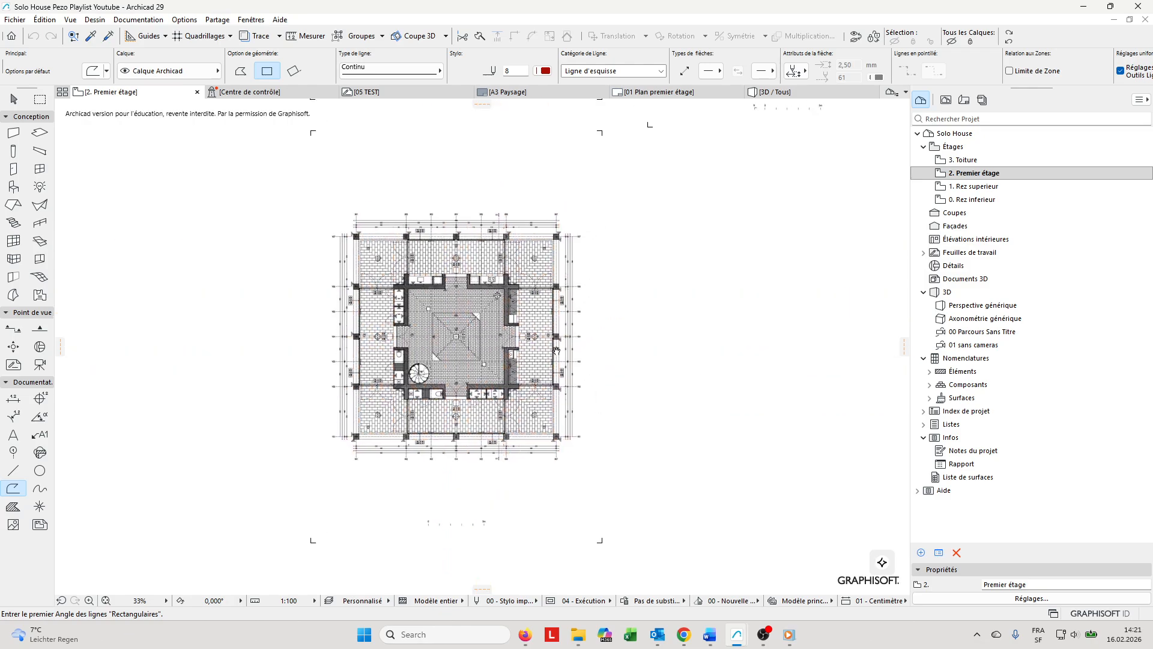
middle_drag(514, 399, 552, 348)
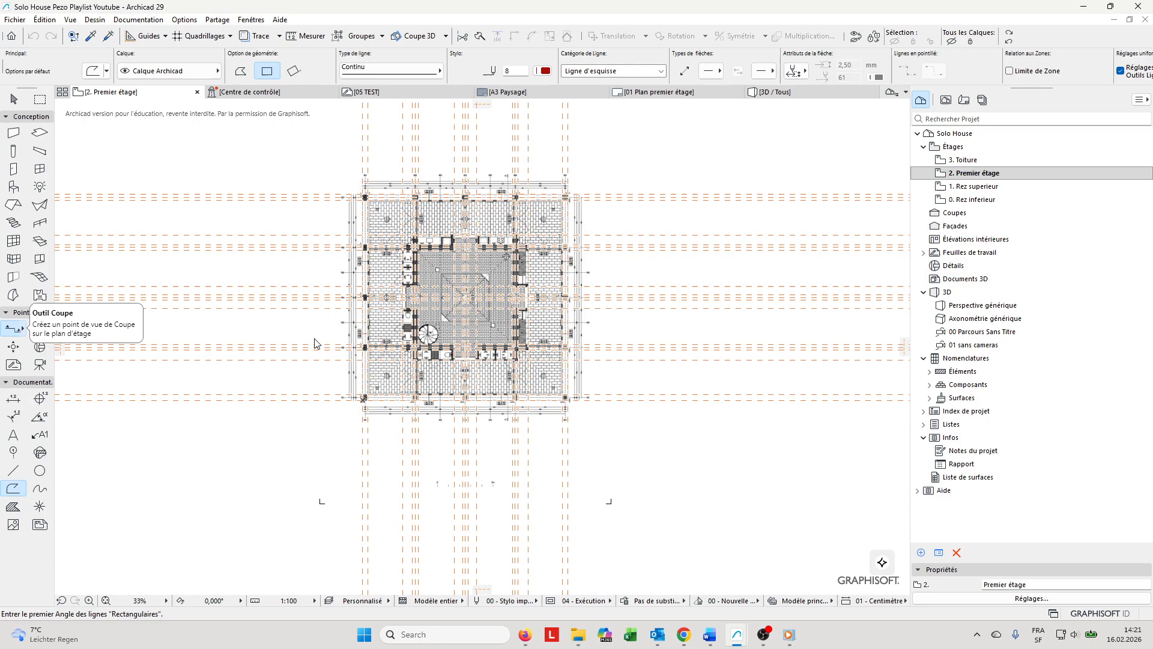
Draw a horizontal section line across the whole floor plan through the spiral stair, on layer 00_divers lignes de coupe, looking toward the plan's upper side
click(13, 328)
key(Escape)
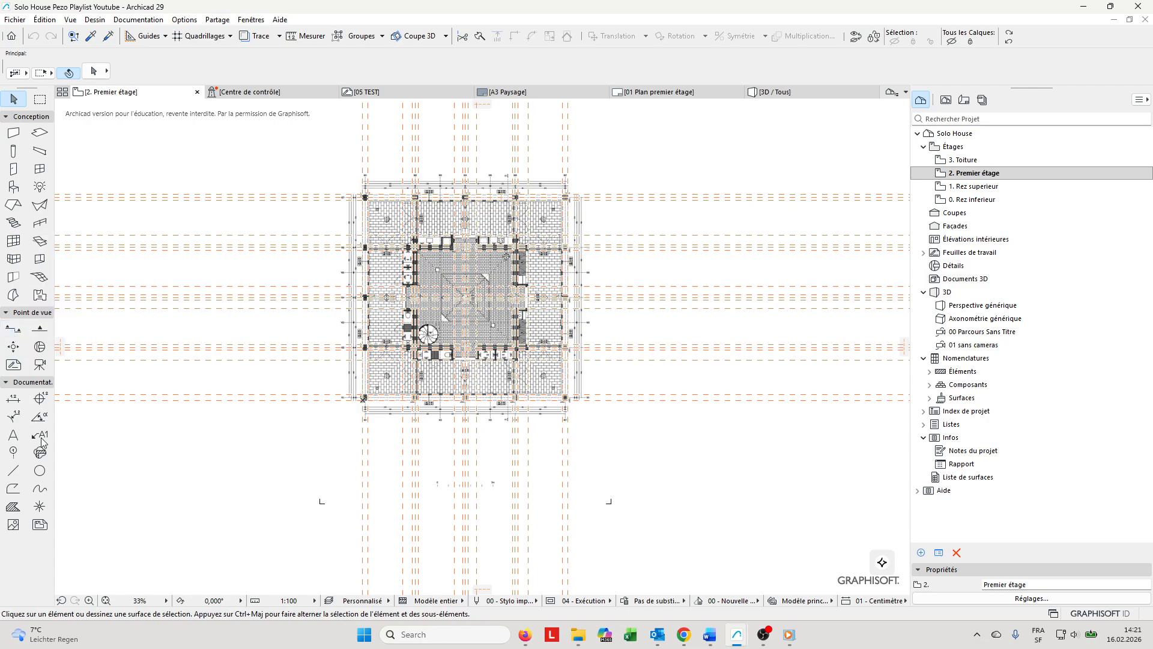
click(14, 330)
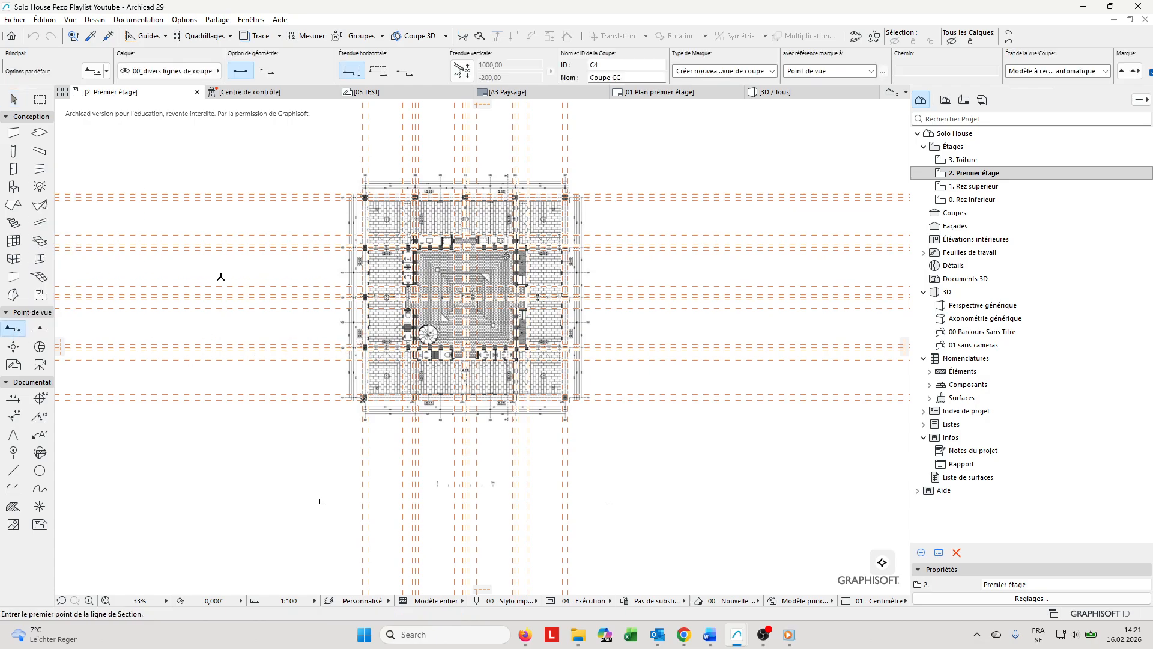
click(169, 70)
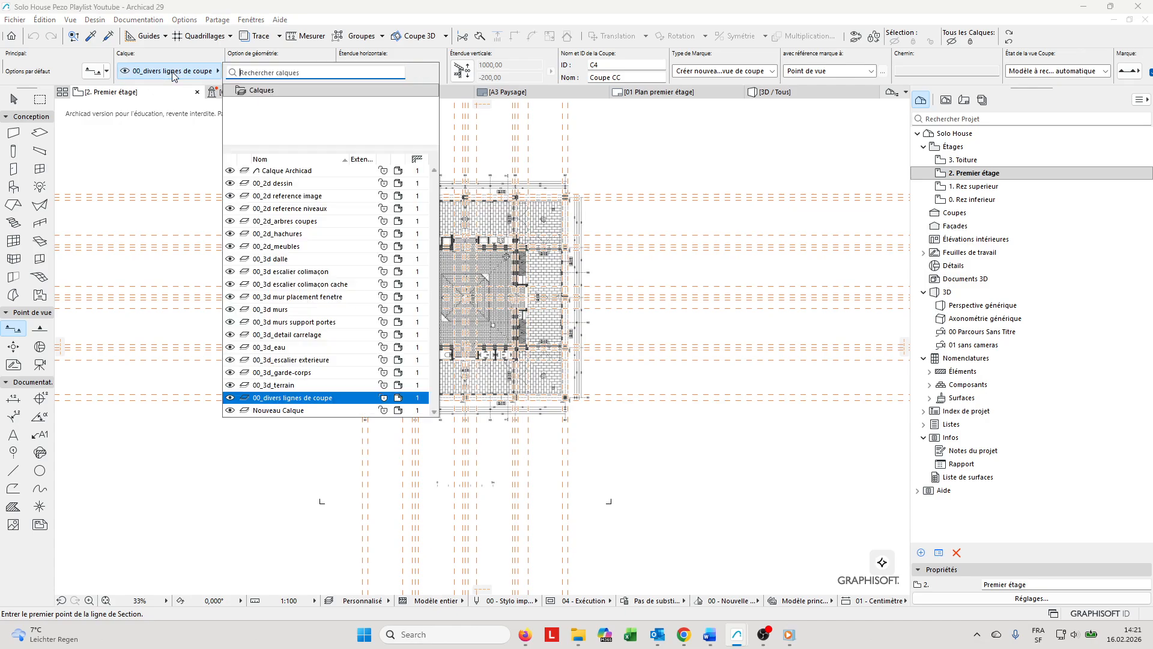
click(311, 399)
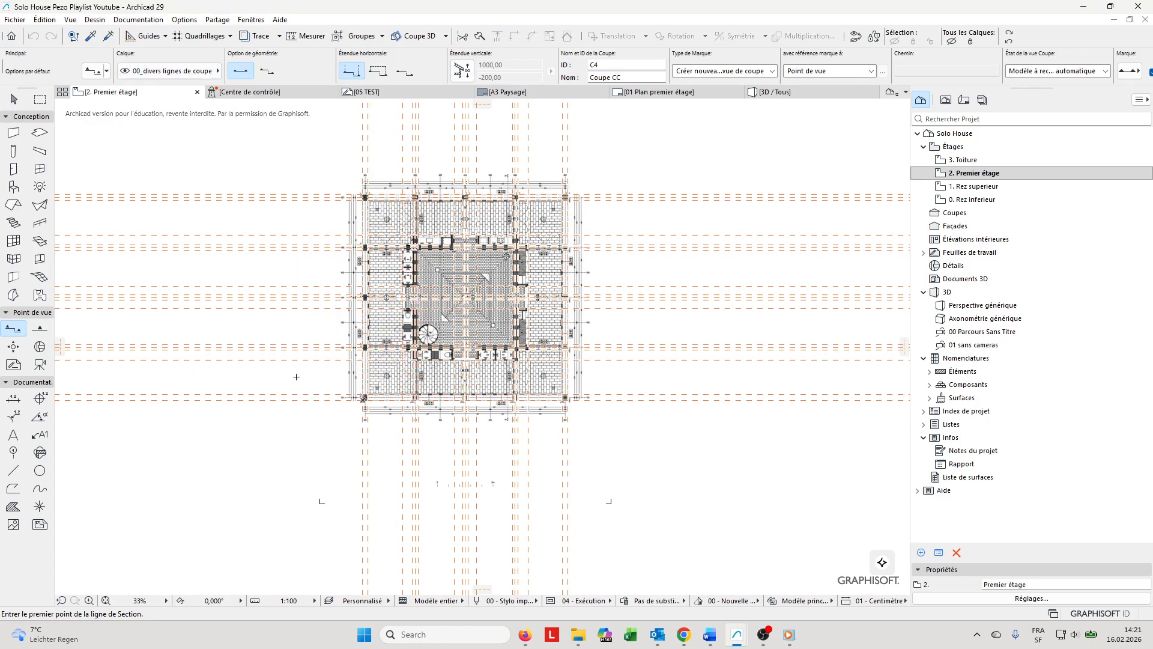
key(Escape)
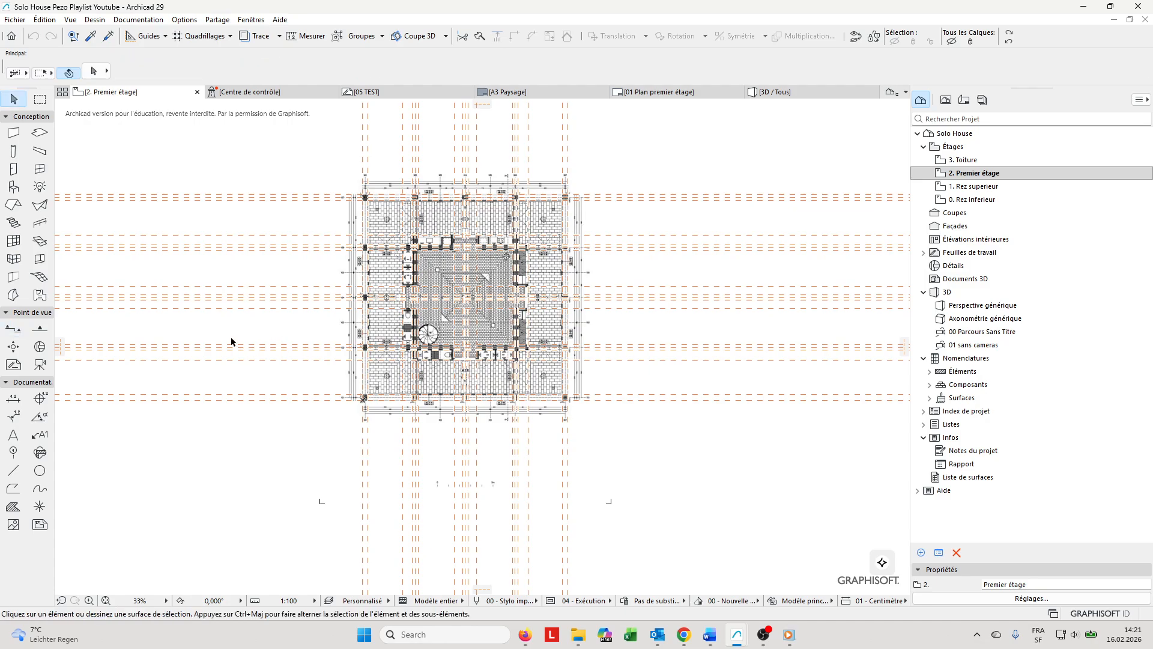
click(13, 328)
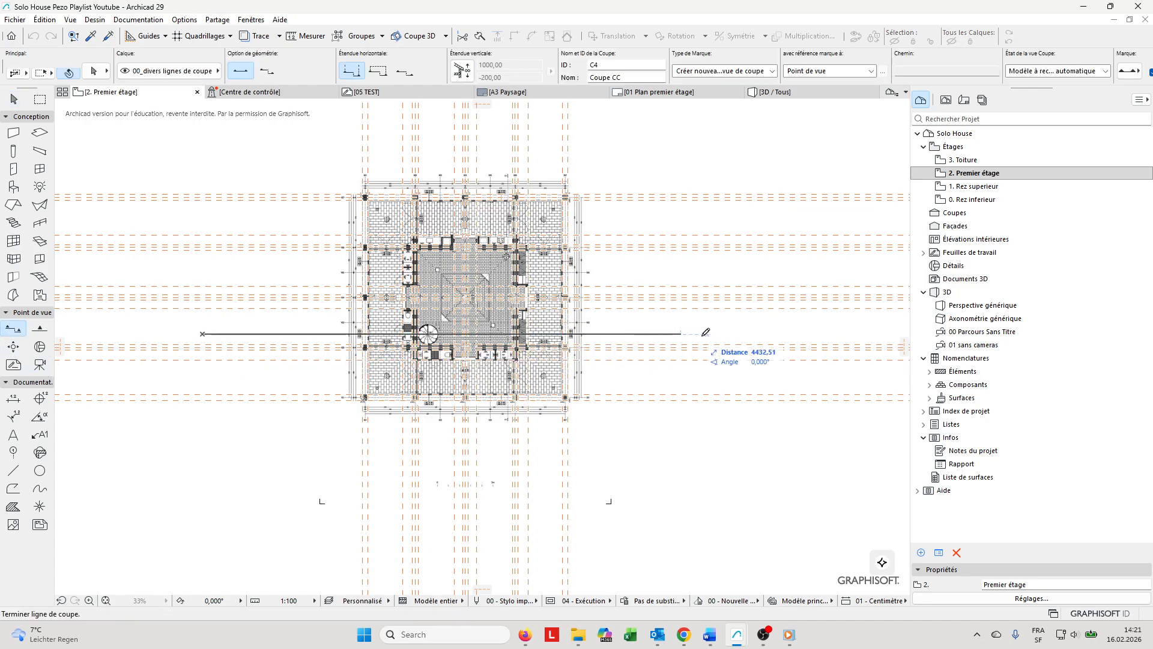
click(726, 334)
click(722, 163)
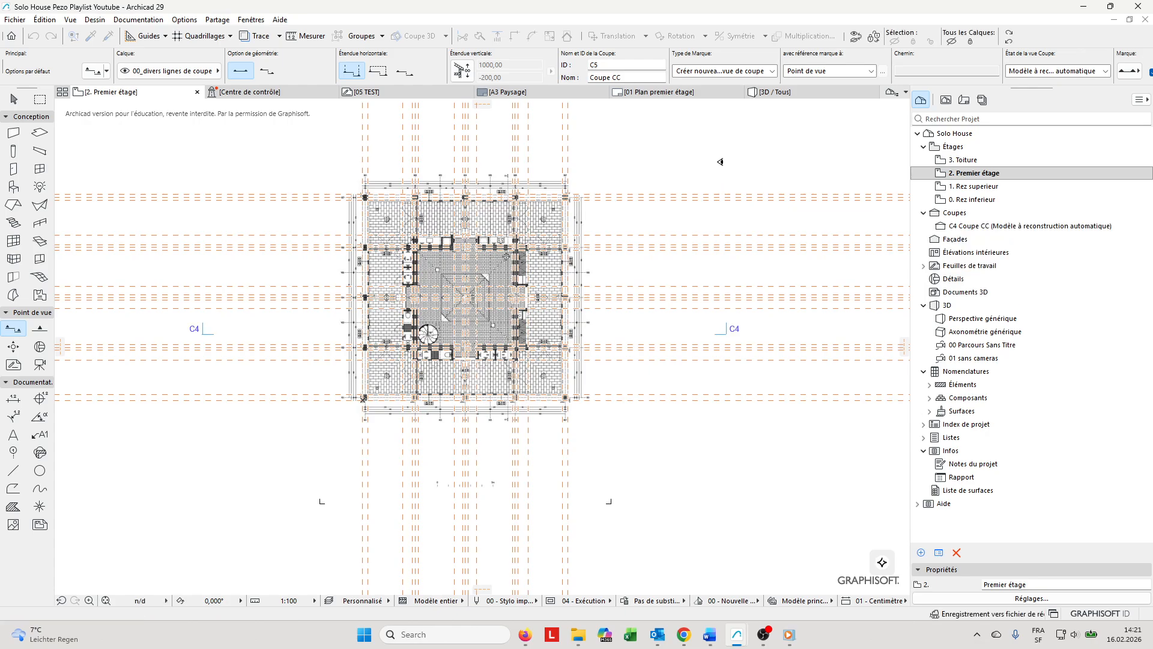
Move the horizontal section line C4 vertically so that it passes through the centre of the spiral stair
key(Escape)
click(726, 334)
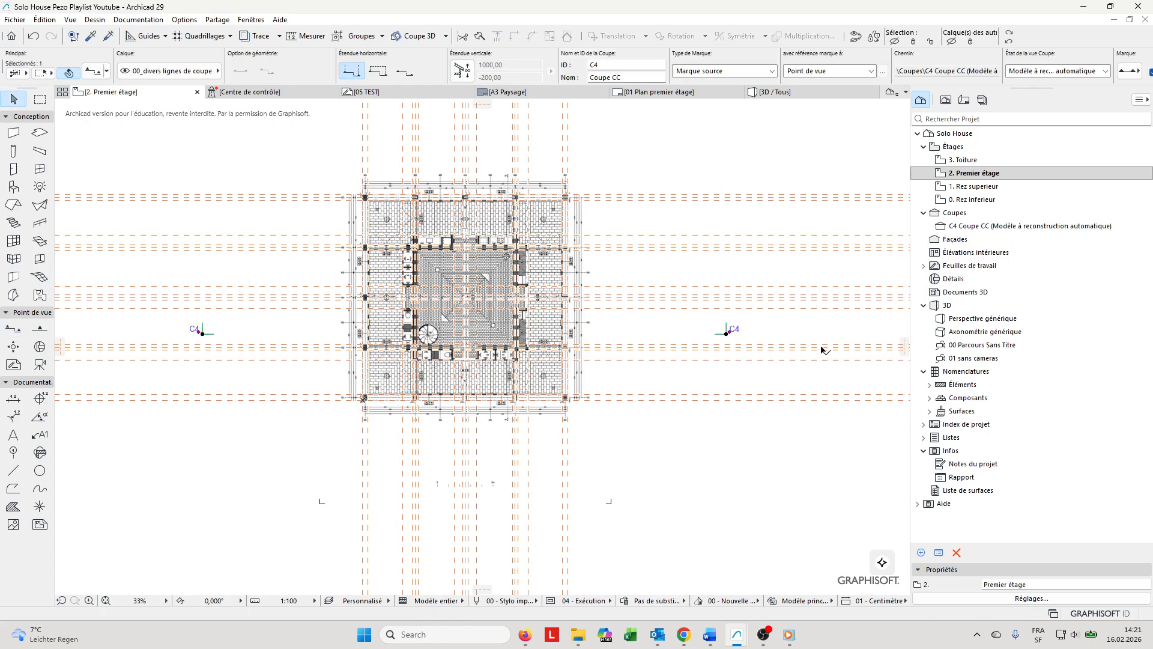
key(ctrl+d)
click(726, 334)
scroll(439, 335, up, 4)
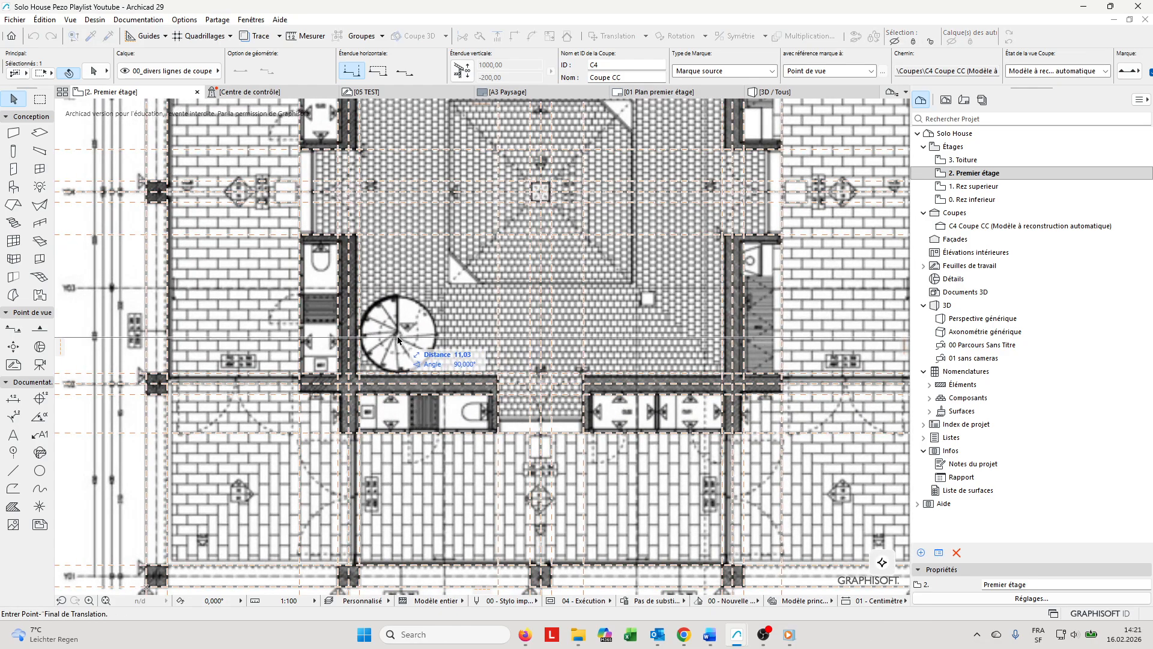
click(413, 370)
scroll(417, 372, down, 3)
scroll(418, 374, down, 3)
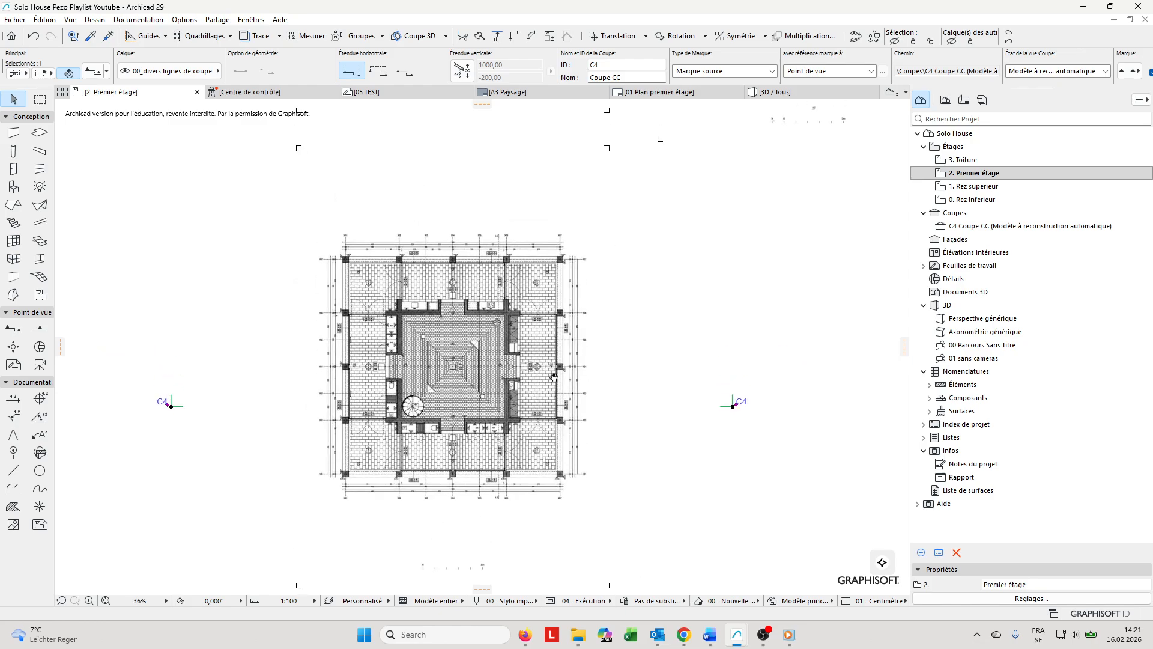
Stretch the left end of the C4 section line farther outward from the floor plan, keeping it horizontal
click(173, 407)
click(725, 295)
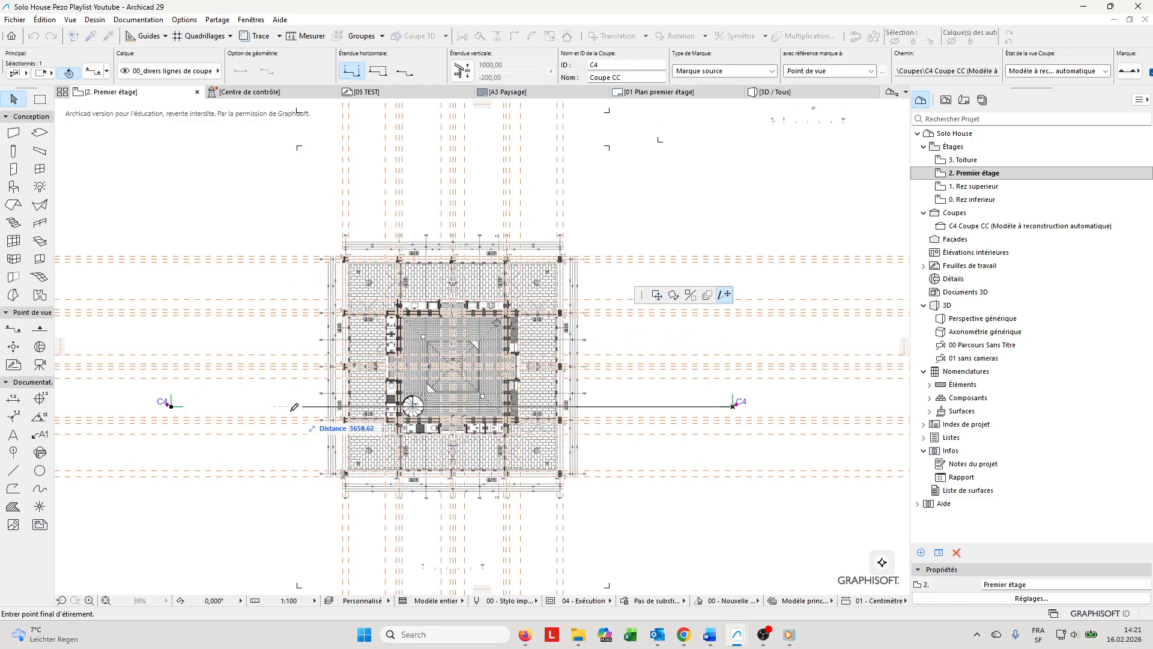
click(135, 407)
key(Escape)
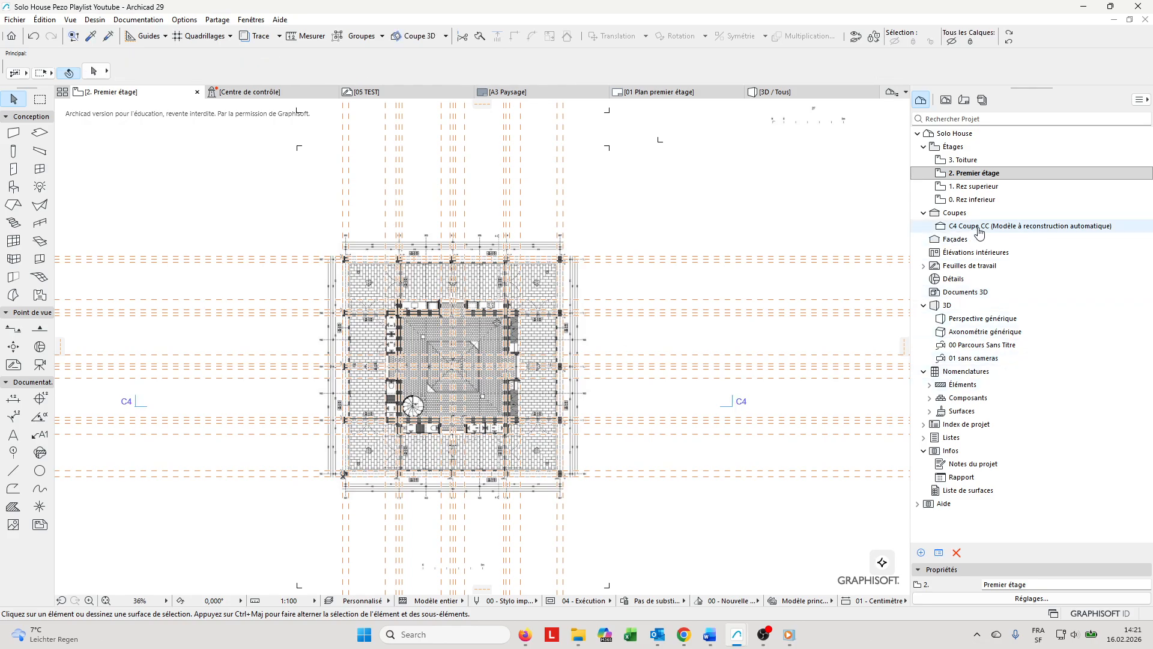
Draw a vertical façade line to the right of the floor plan, spanning its full height and looking toward the house
middle_drag(704, 357, 692, 343)
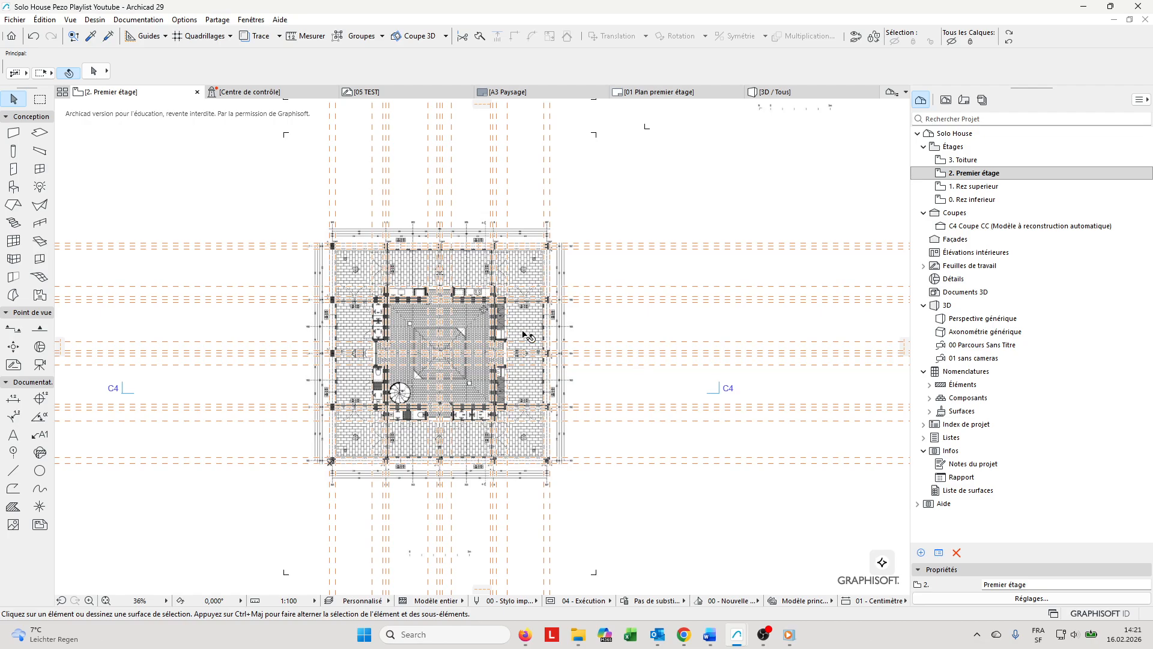
middle_drag(528, 336, 499, 336)
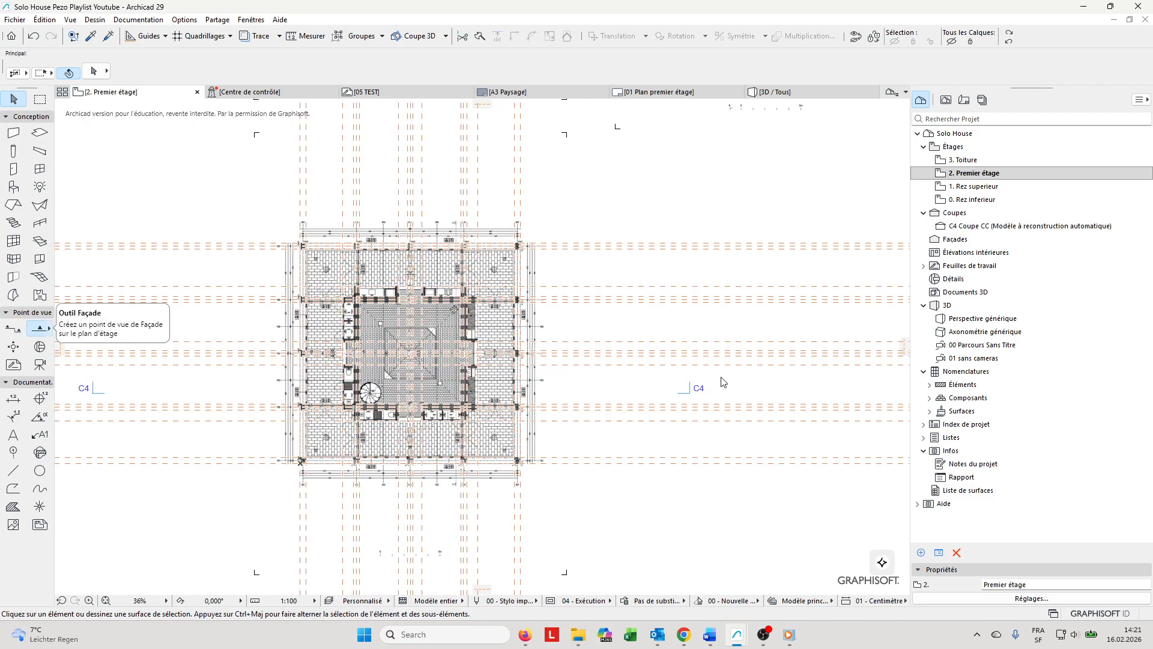
click(39, 331)
scroll(415, 354, down, 2)
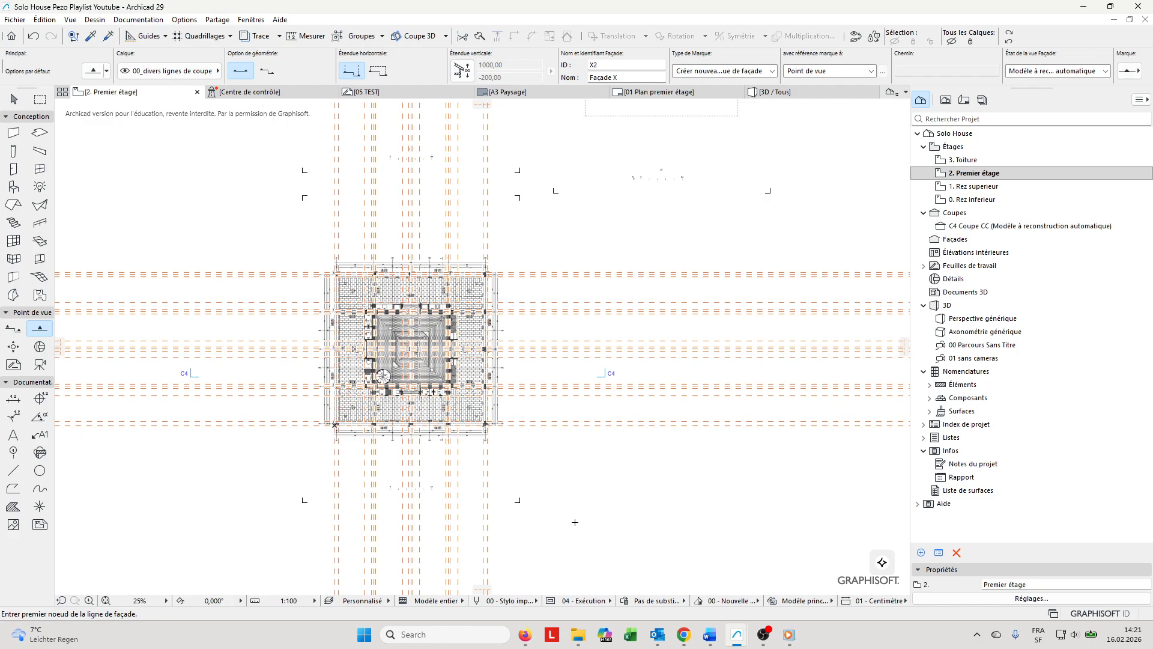
click(575, 522)
click(573, 162)
click(500, 350)
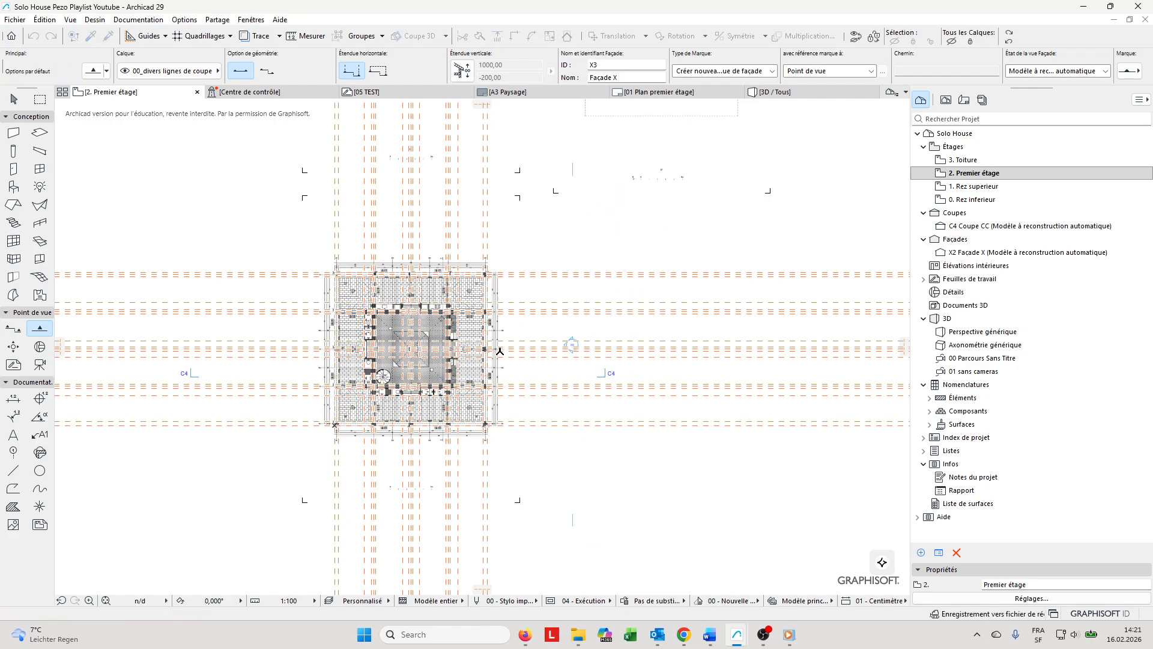
Select the façade marker beside the plan and check its layer assignment
scroll(577, 343, up, 4)
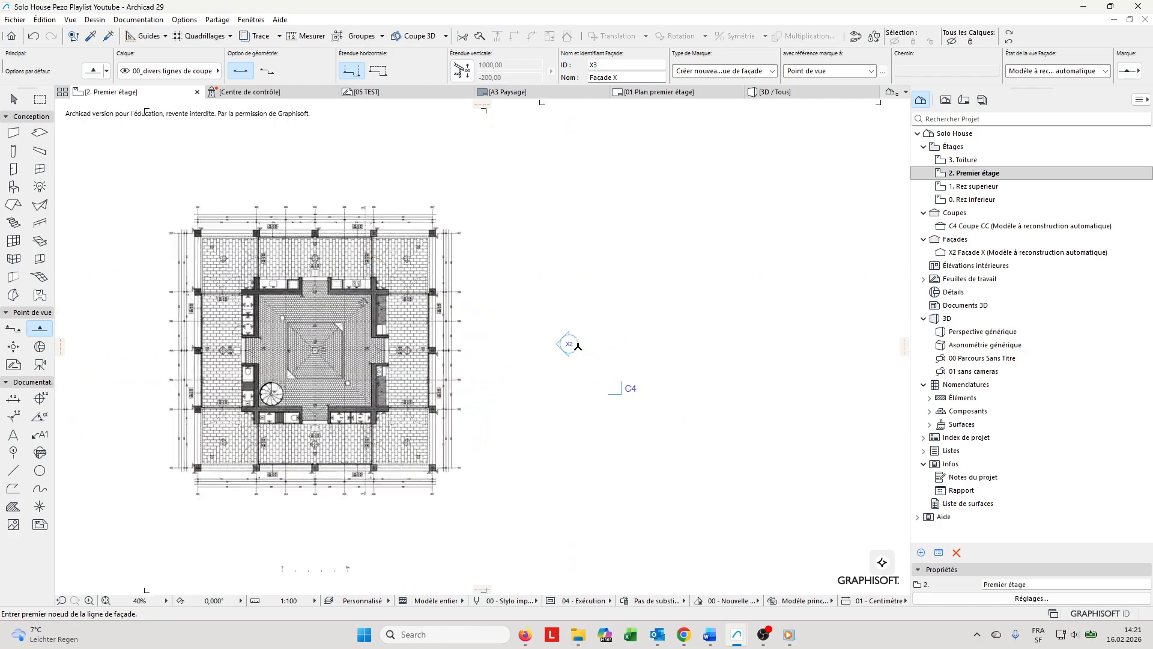
key(Escape)
click(576, 342)
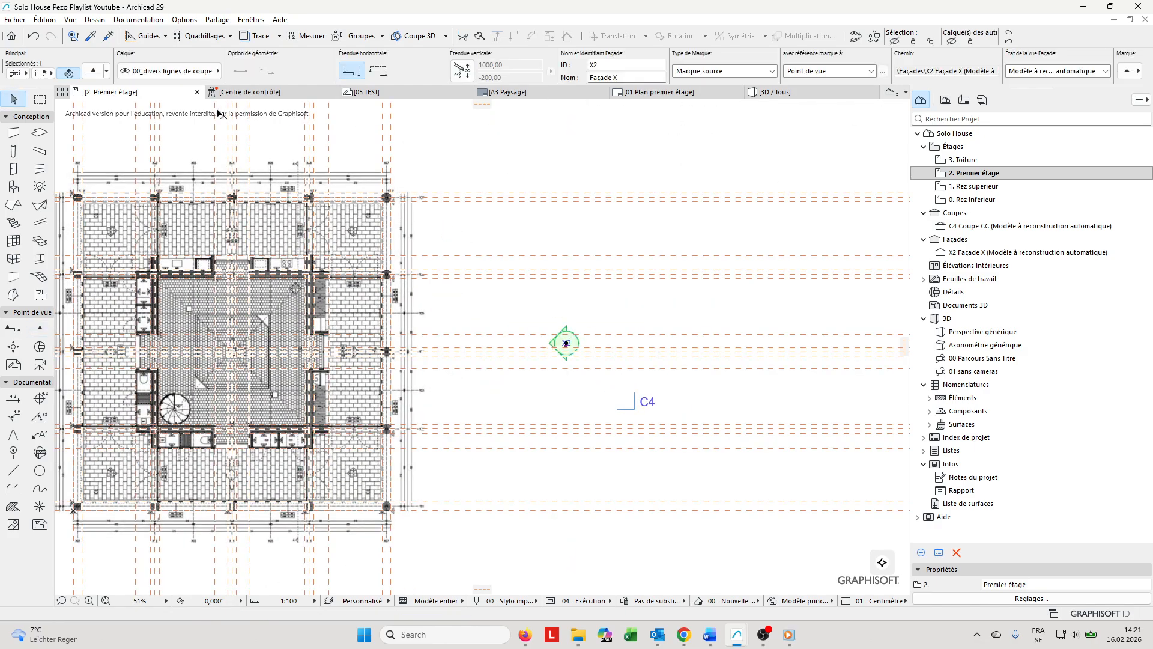
click(169, 71)
click(289, 399)
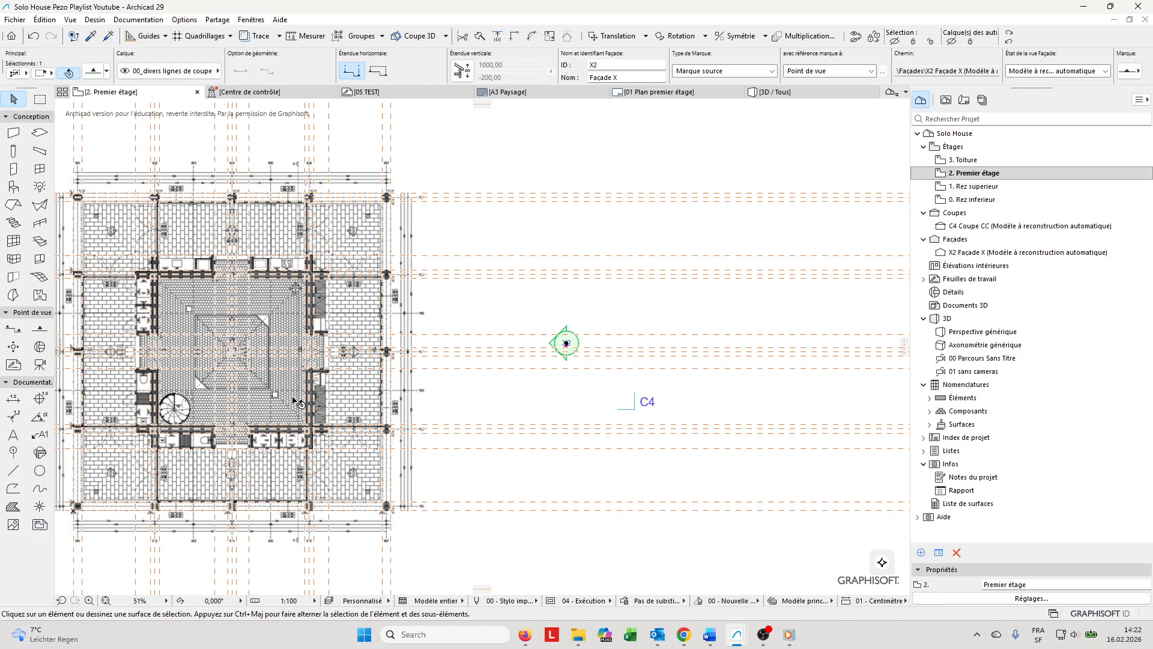
key(Escape)
scroll(610, 280, down, 2)
middle_drag(610, 280, 679, 283)
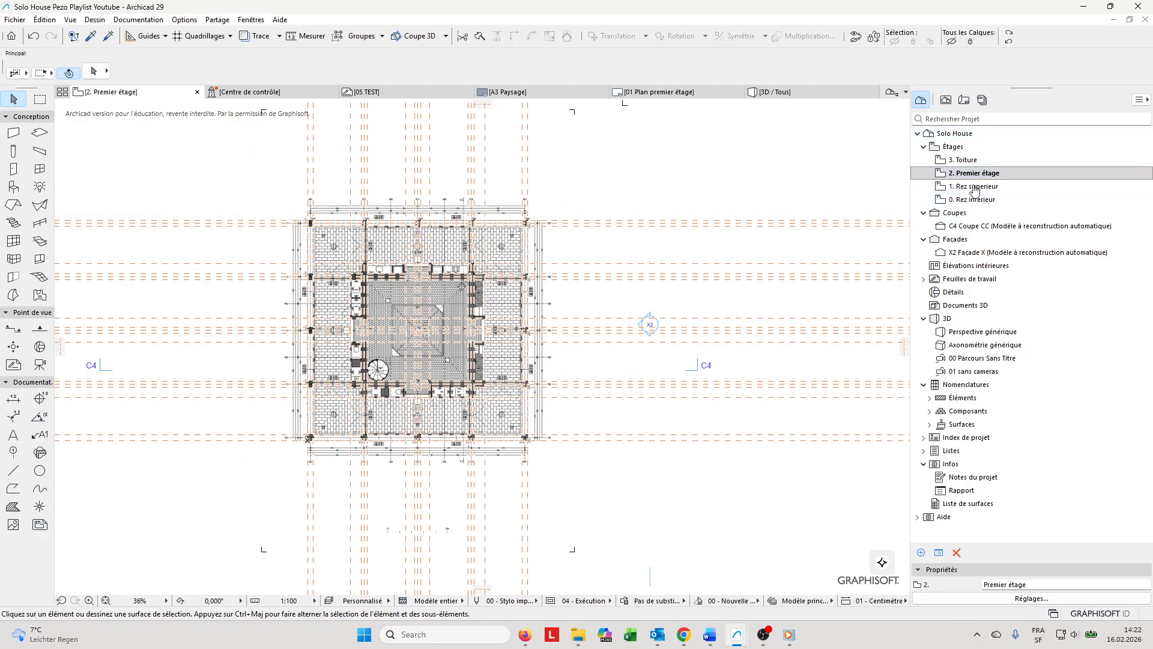
Open the C4 Coupe CC section and examine the storey level lines with their names and elevations
click(952, 213)
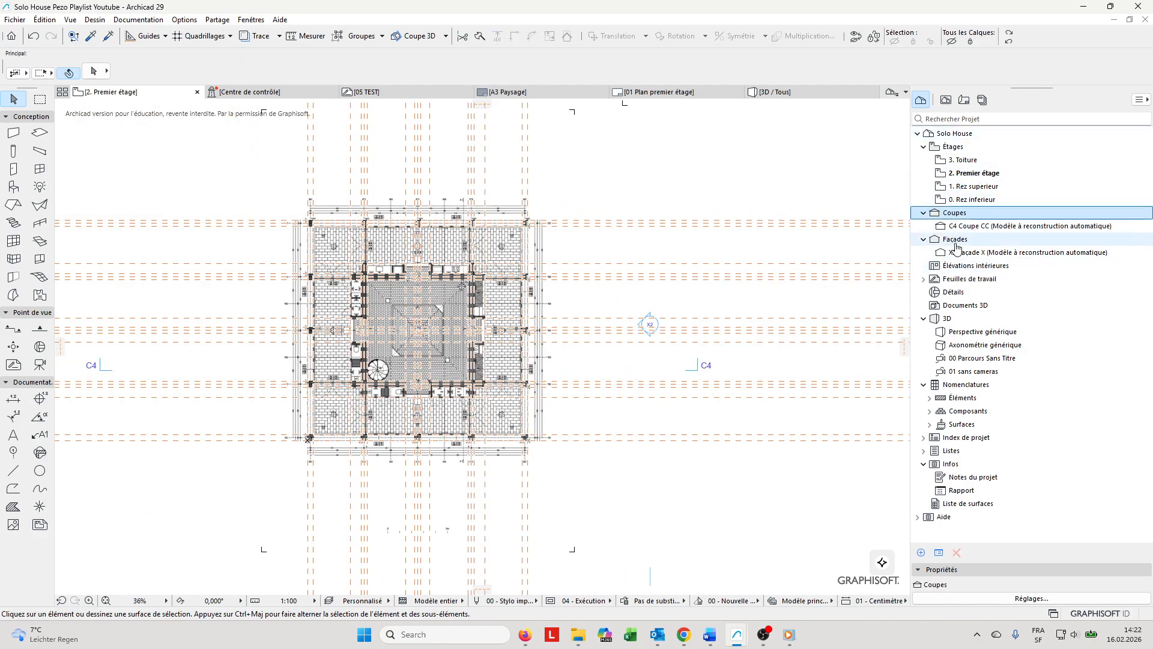
click(973, 226)
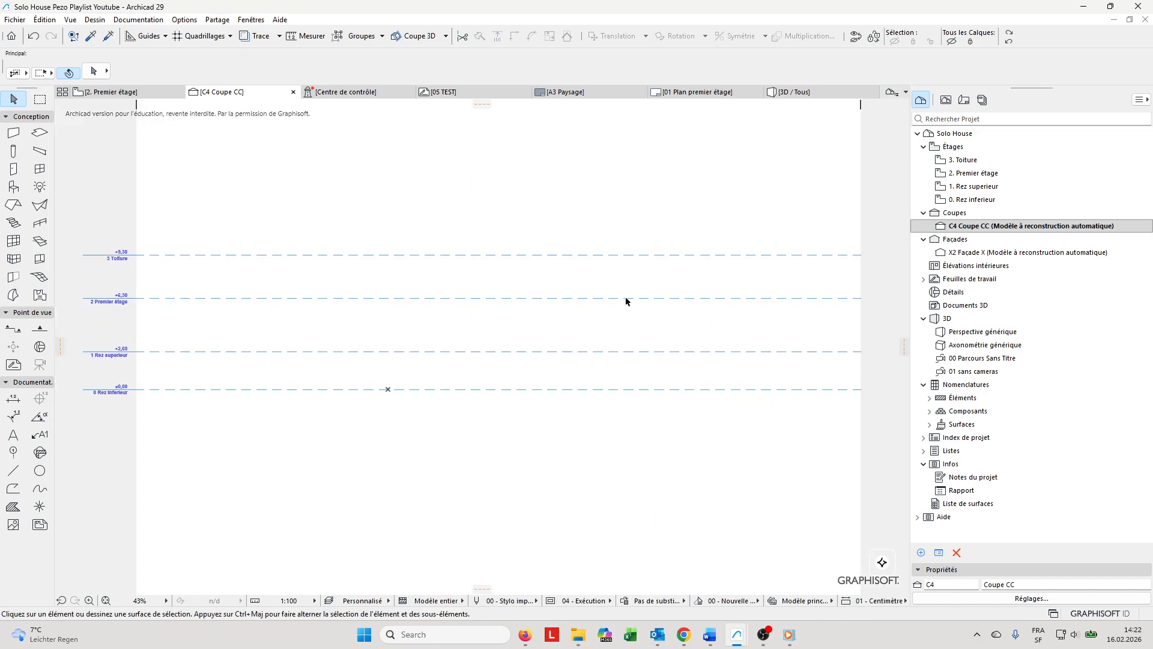
scroll(443, 355, up, 2)
middle_drag(399, 350, 584, 368)
middle_drag(688, 351, 479, 363)
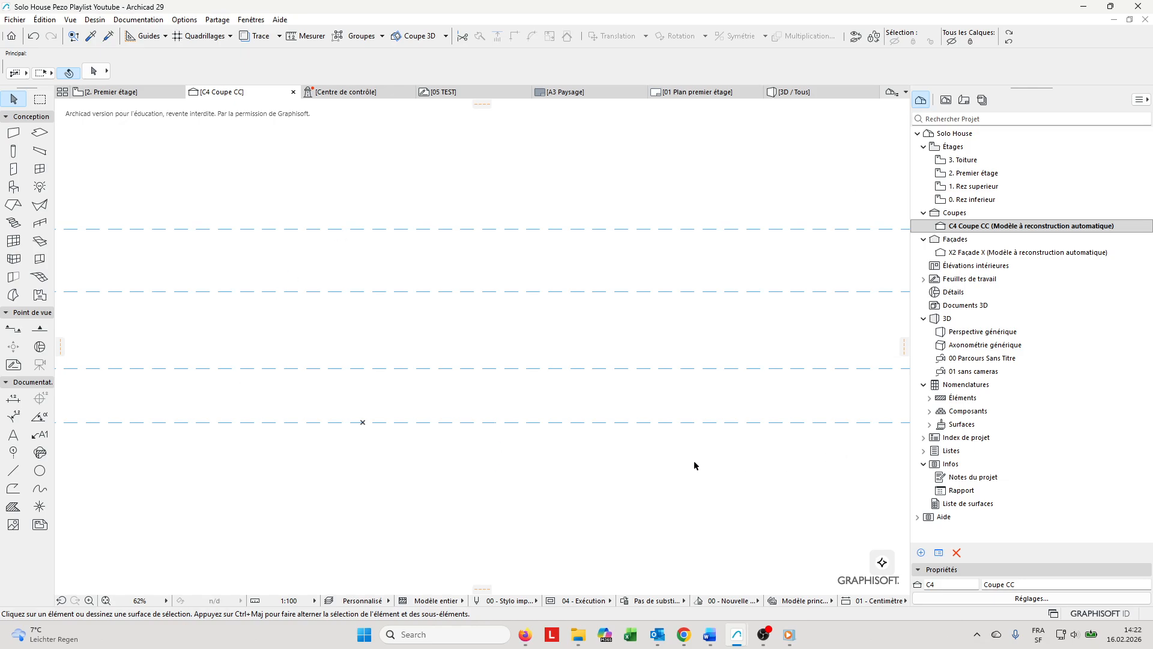
middle_drag(466, 455, 571, 453)
middle_drag(125, 410, 268, 394)
scroll(222, 414, up, 3)
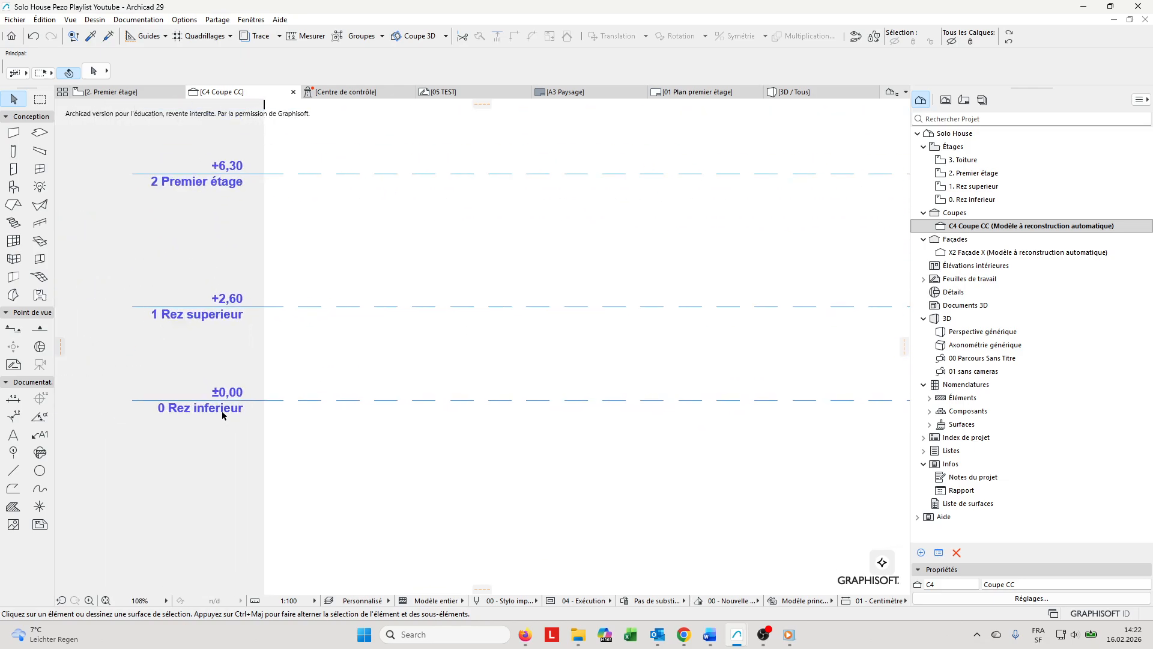
middle_drag(236, 230, 243, 355)
scroll(334, 259, down, 4)
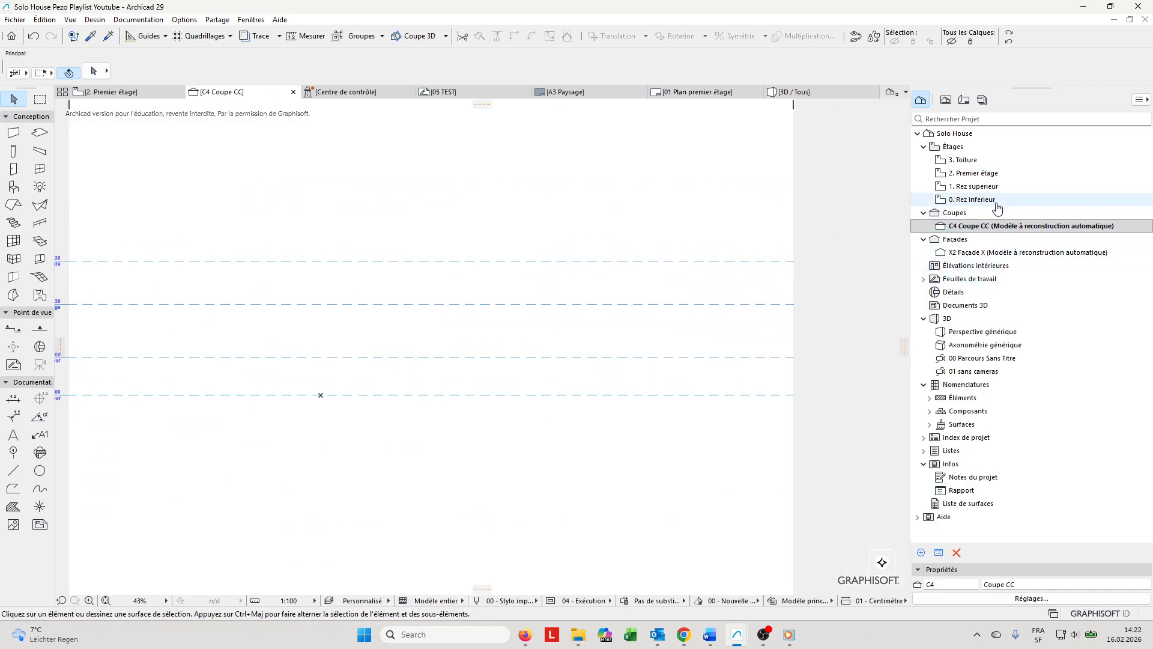
View the Rez inferieur storey and return to the Premier étage plan, showing the reference drawings around it
double_click(975, 202)
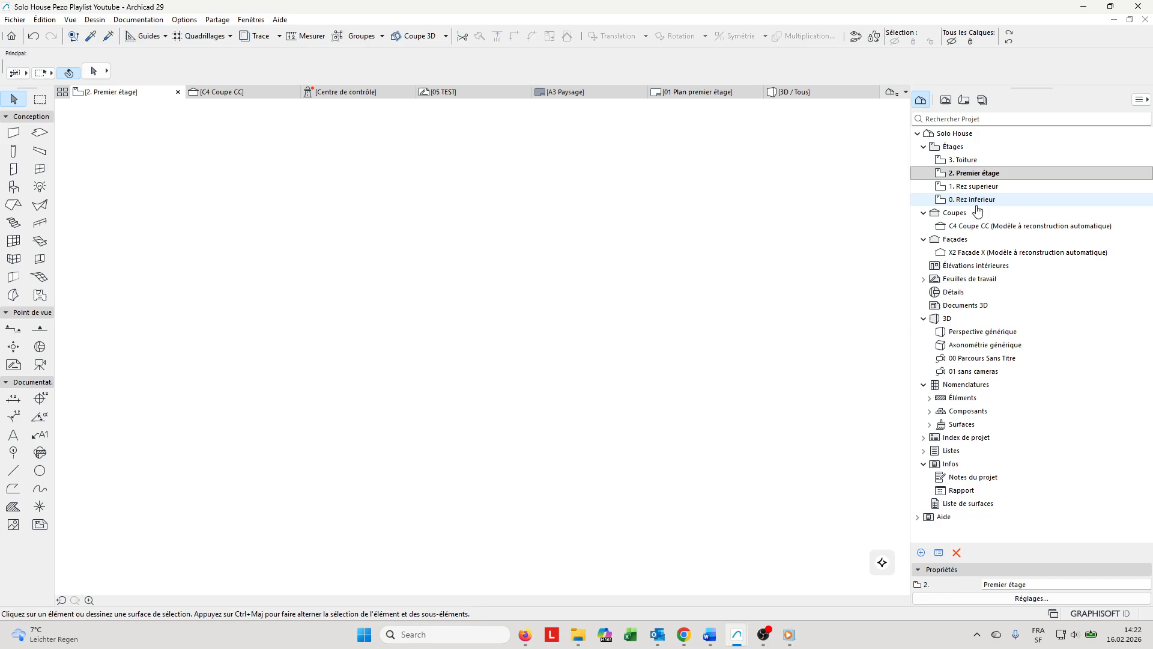
double_click(979, 174)
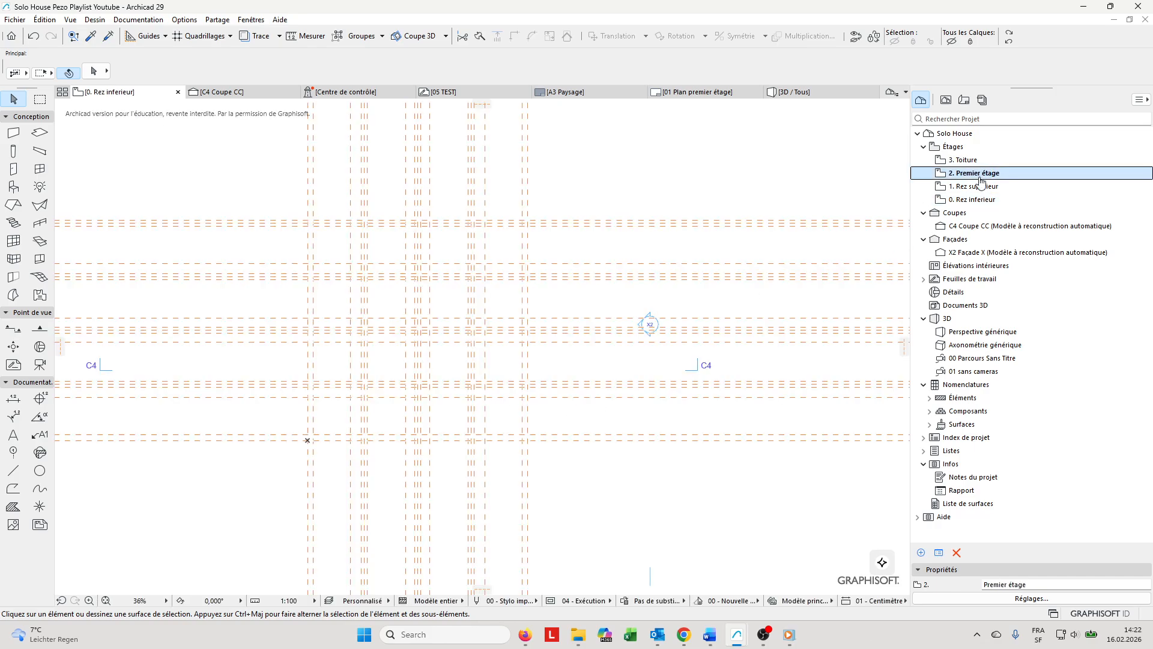
scroll(539, 442, down, 3)
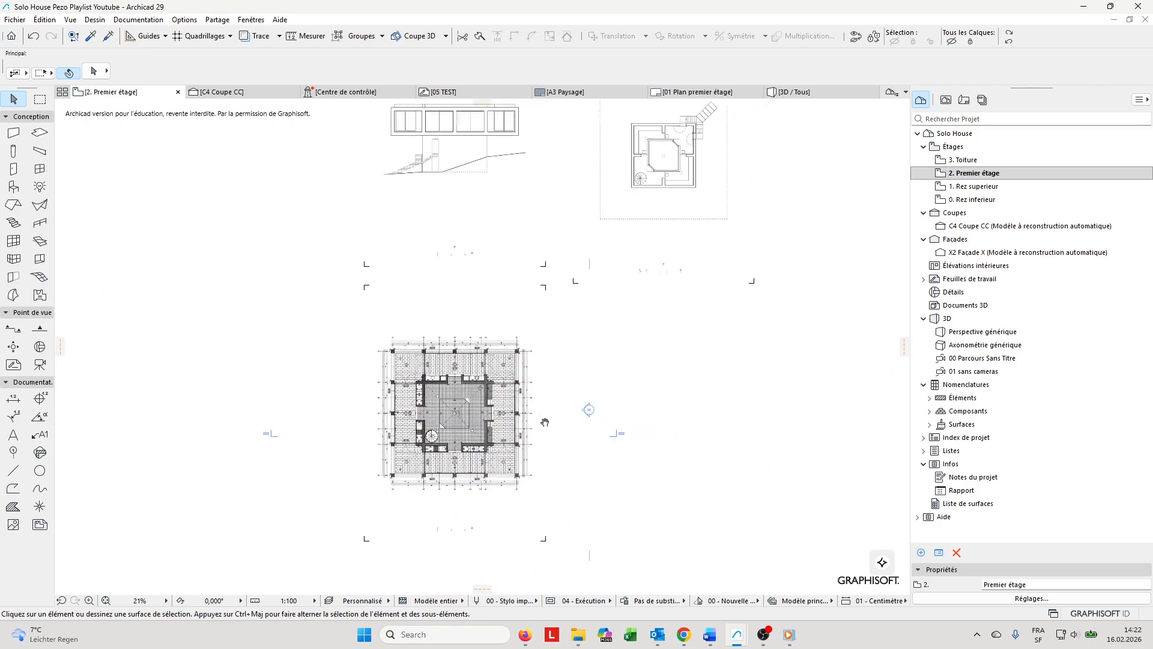
middle_drag(523, 402, 561, 372)
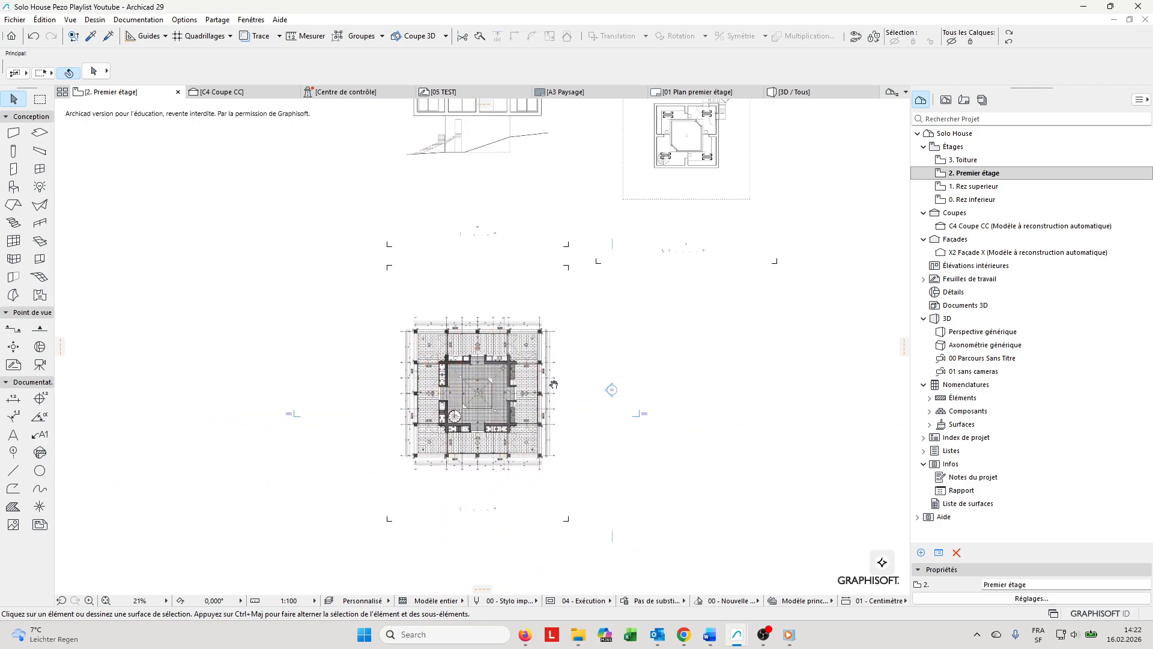